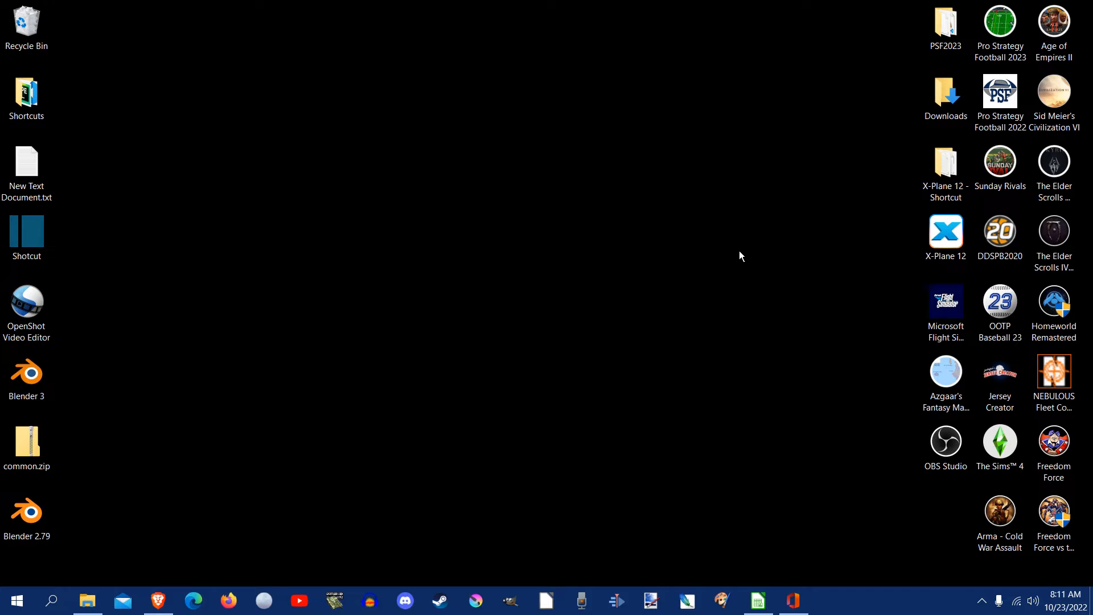
# Launch Pro Strategy Football 2023 and open the 1974 NFL base league for editing.
pyautogui.doubleClick(995, 56)
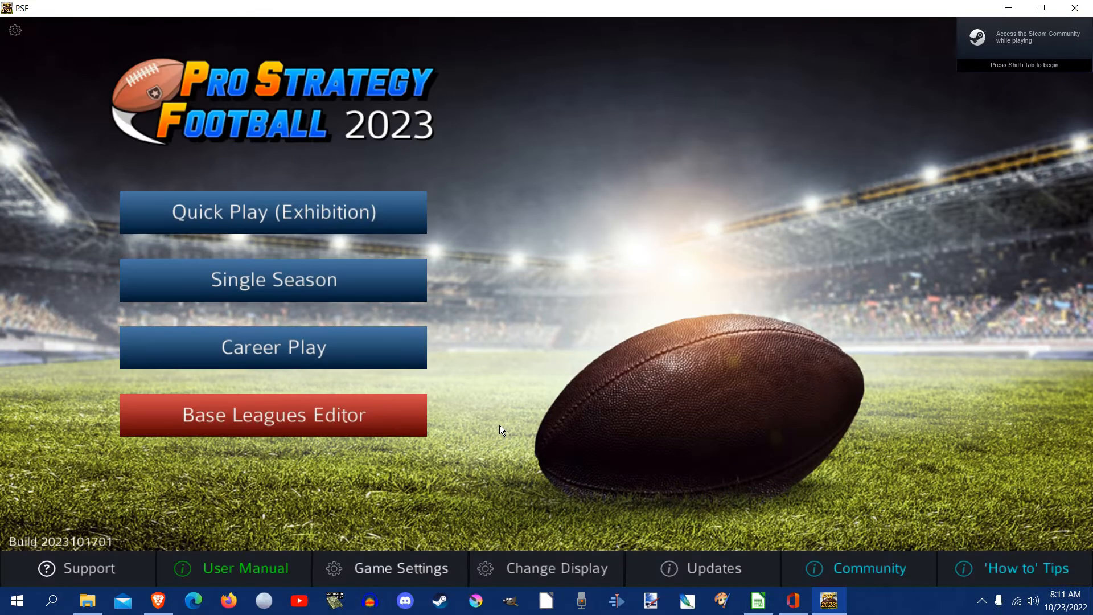
pyautogui.click(274, 429)
pyautogui.scroll(-8, 297, 478)
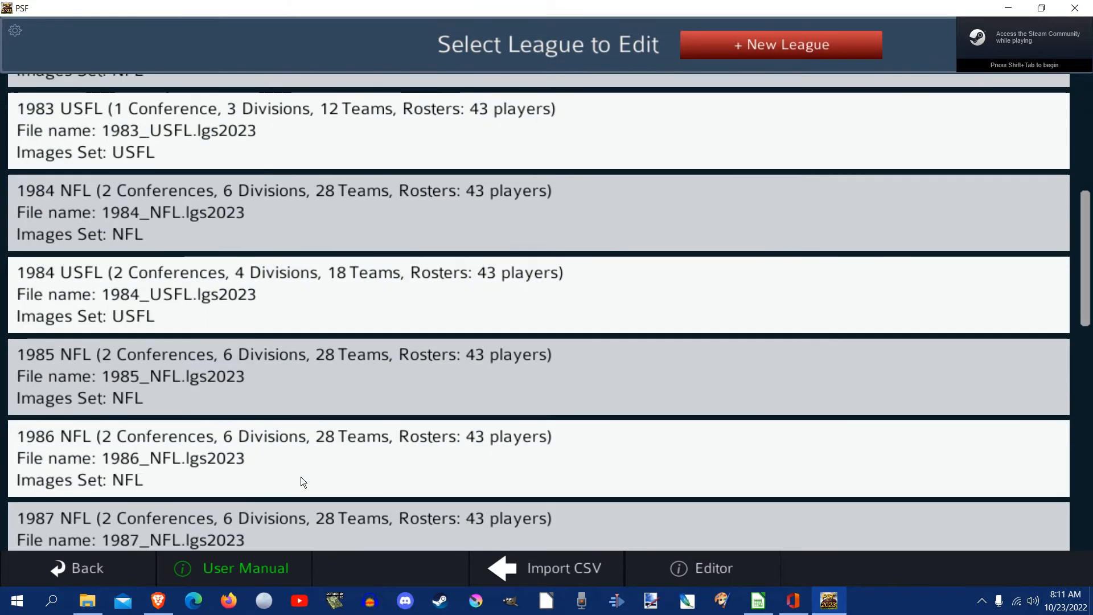
pyautogui.scroll(-7, 301, 477)
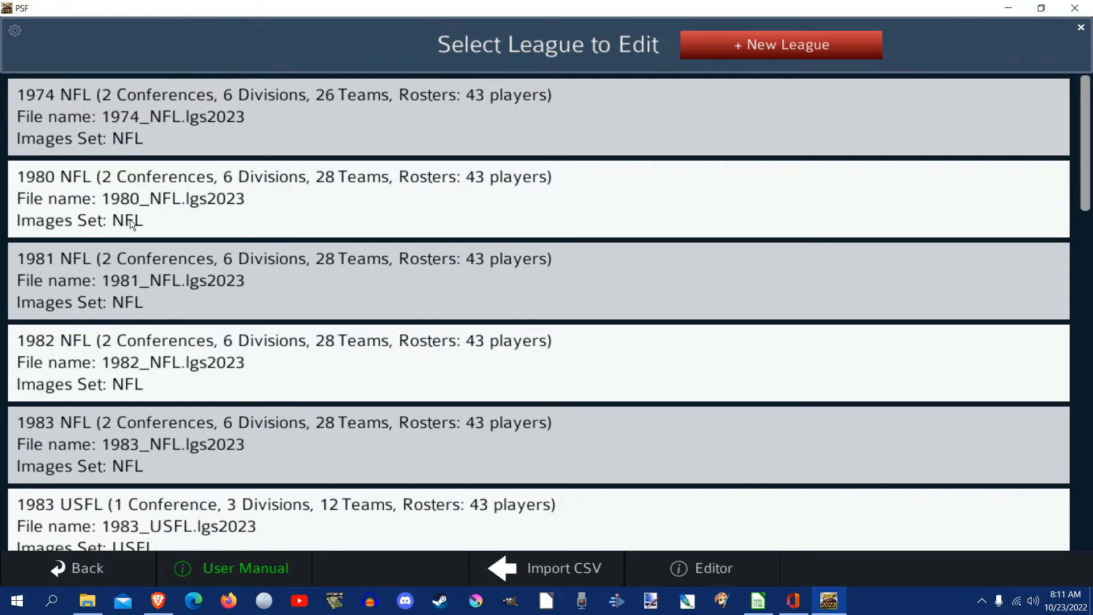
pyautogui.click(130, 128)
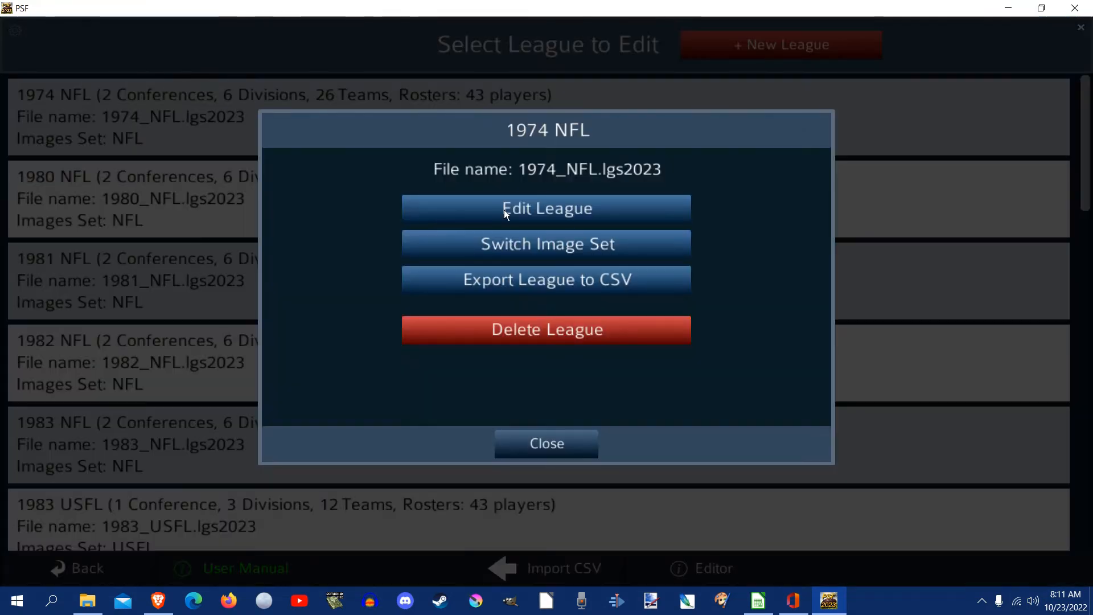
pyautogui.click(504, 209)
# Export the league's team IDs to a text file named 74nflid and exit the league editor to the home screen.
pyautogui.click(150, 336)
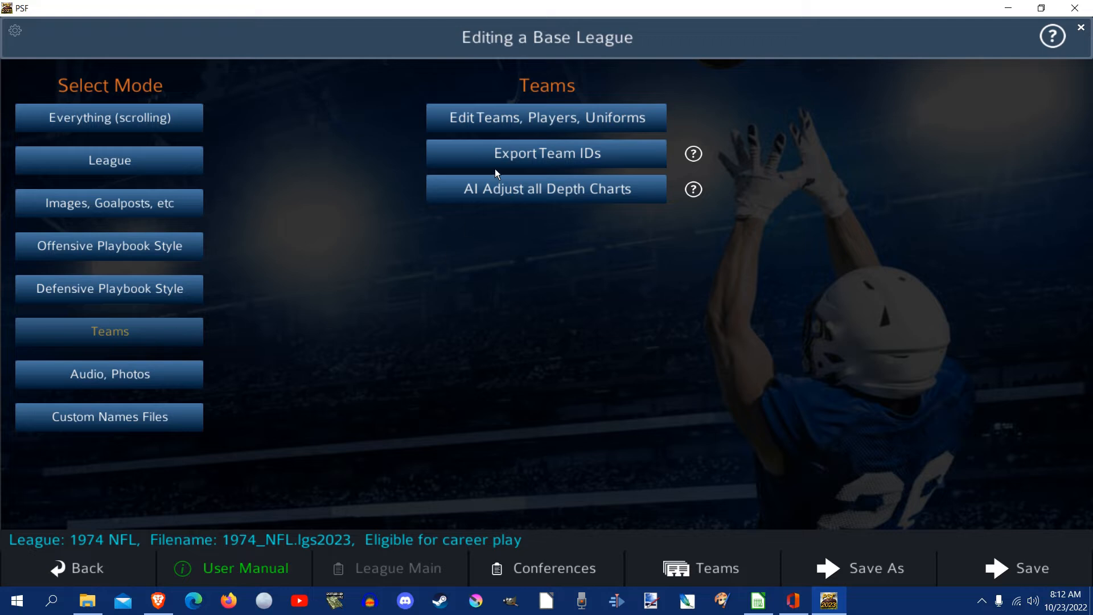
pyautogui.click(509, 157)
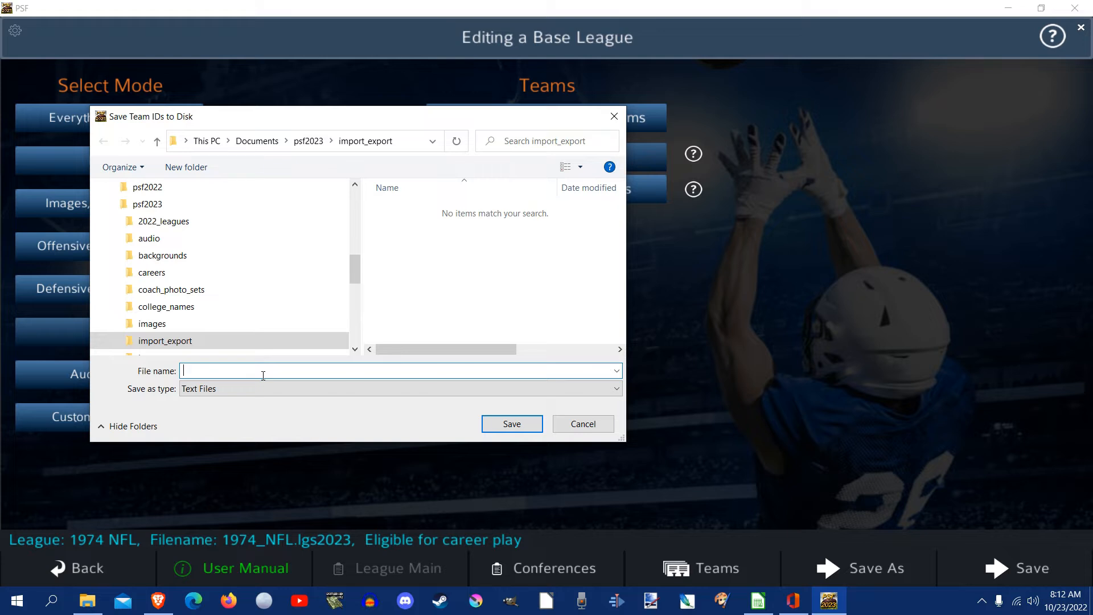
pyautogui.write('74nflid')
pyautogui.click(500, 429)
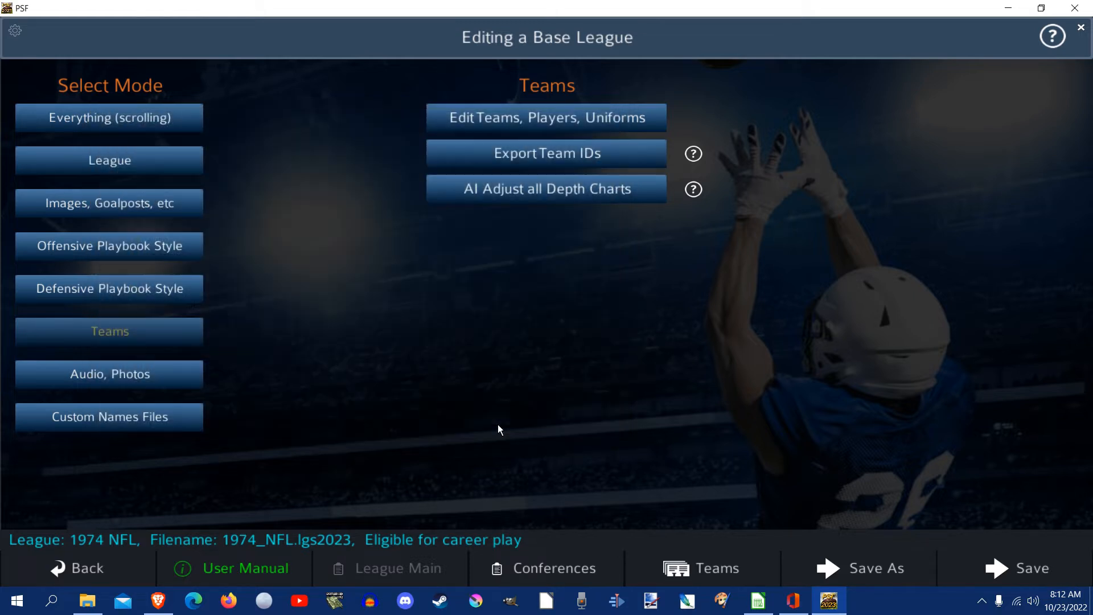
pyautogui.click(128, 574)
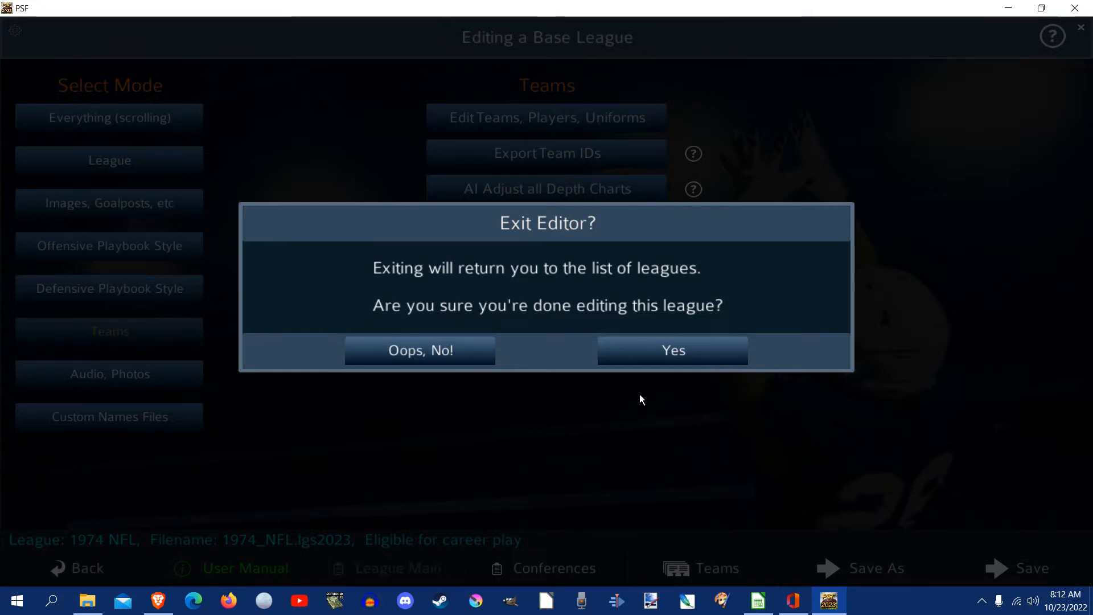
pyautogui.click(664, 353)
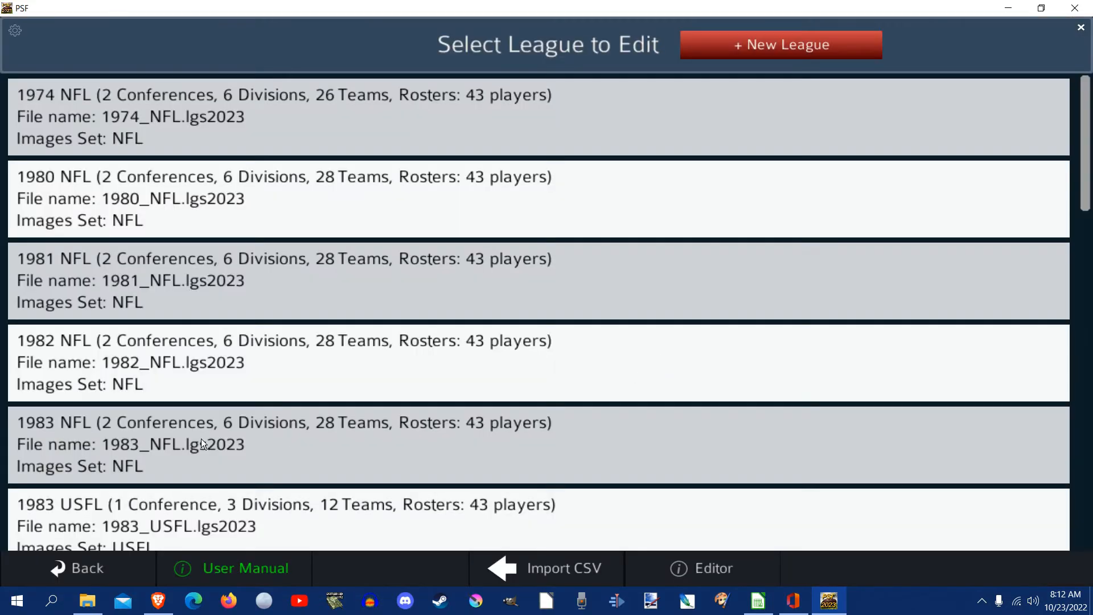
pyautogui.click(98, 563)
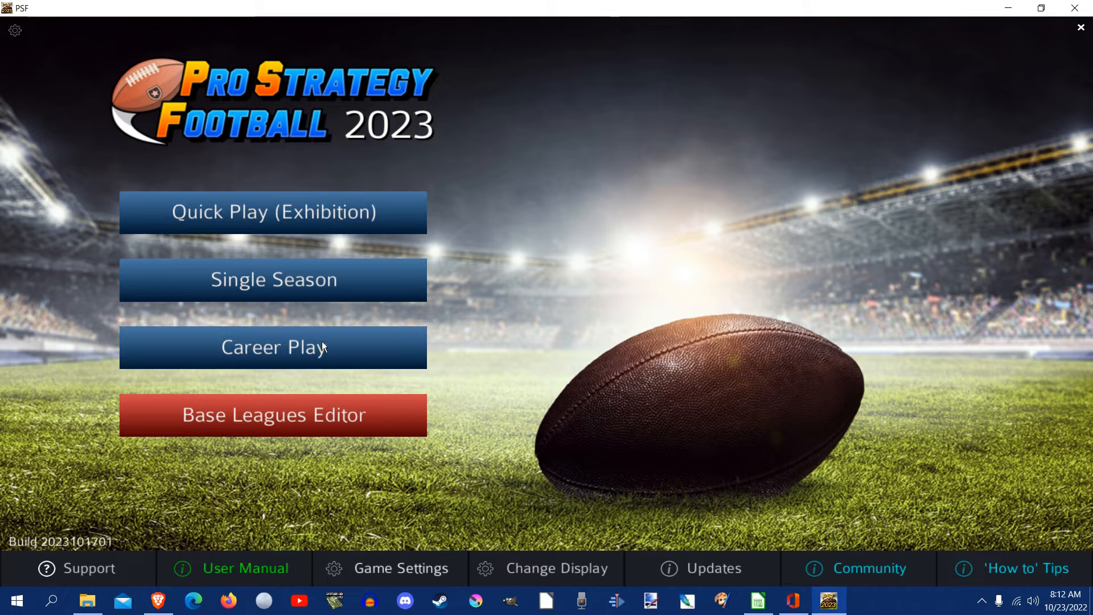
# Create a new single season based on the 1974 NFL league.
pyautogui.click(317, 282)
pyautogui.click(236, 105)
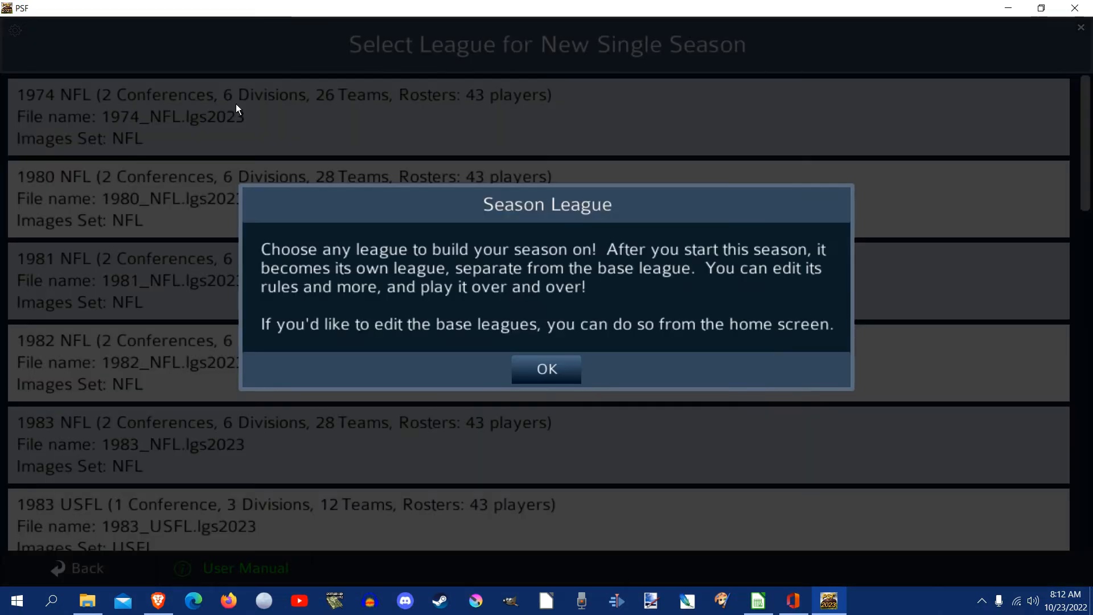
pyautogui.click(520, 371)
pyautogui.click(166, 129)
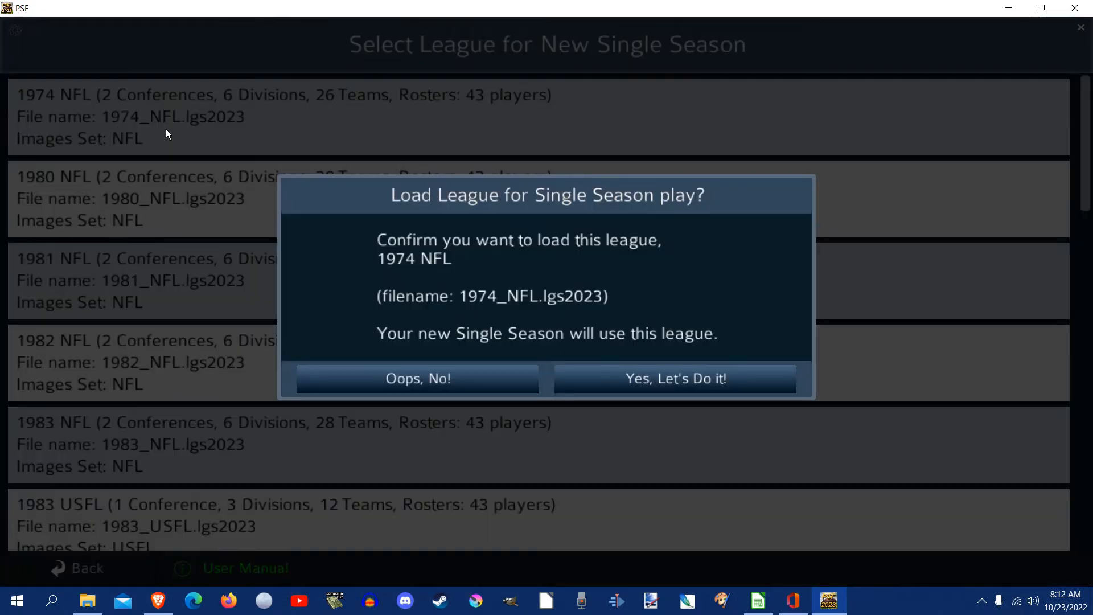
pyautogui.click(617, 385)
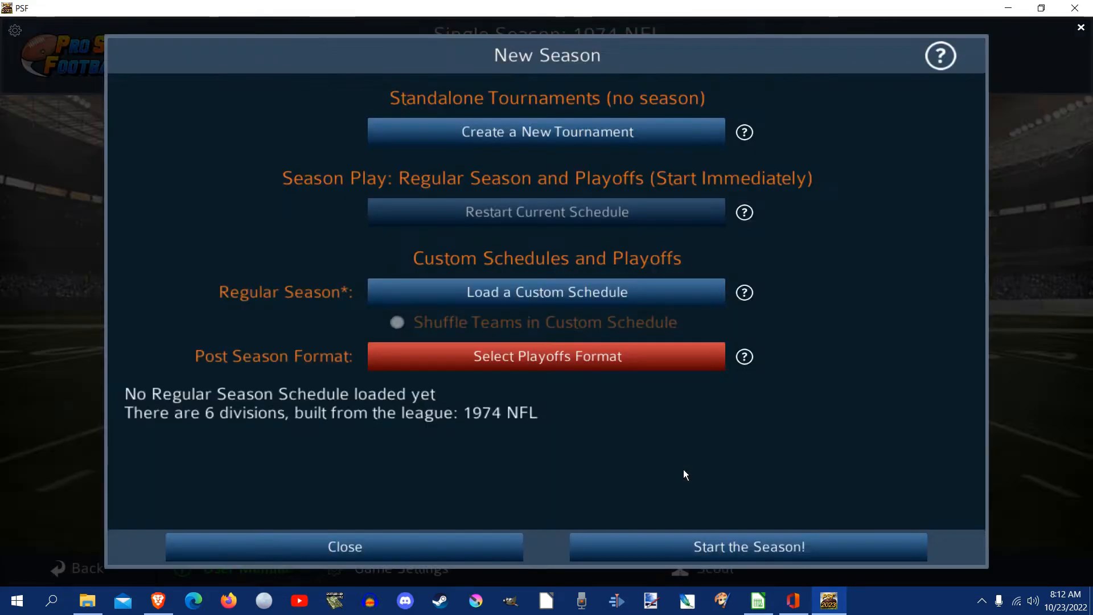
# Load the custom schedule with 26 teams and 14 weeks (1974 NL) as the regular season.
pyautogui.click(568, 295)
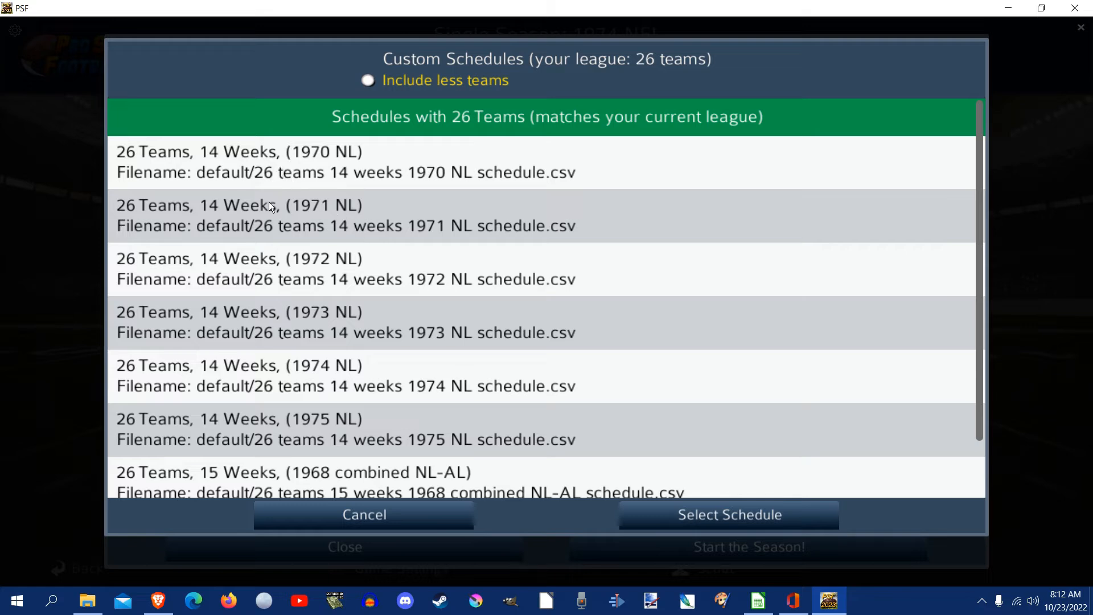
pyautogui.click(371, 373)
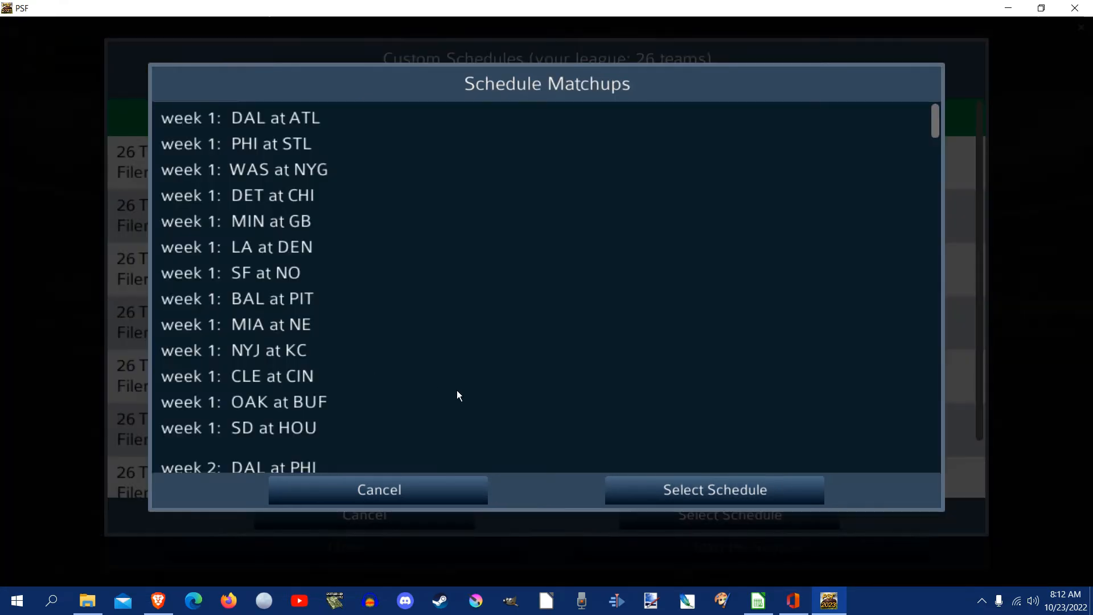
pyautogui.click(726, 498)
# Set the postseason format to 6 Divisions 4 Wildcards (1978-1989) and start the season.
pyautogui.click(525, 360)
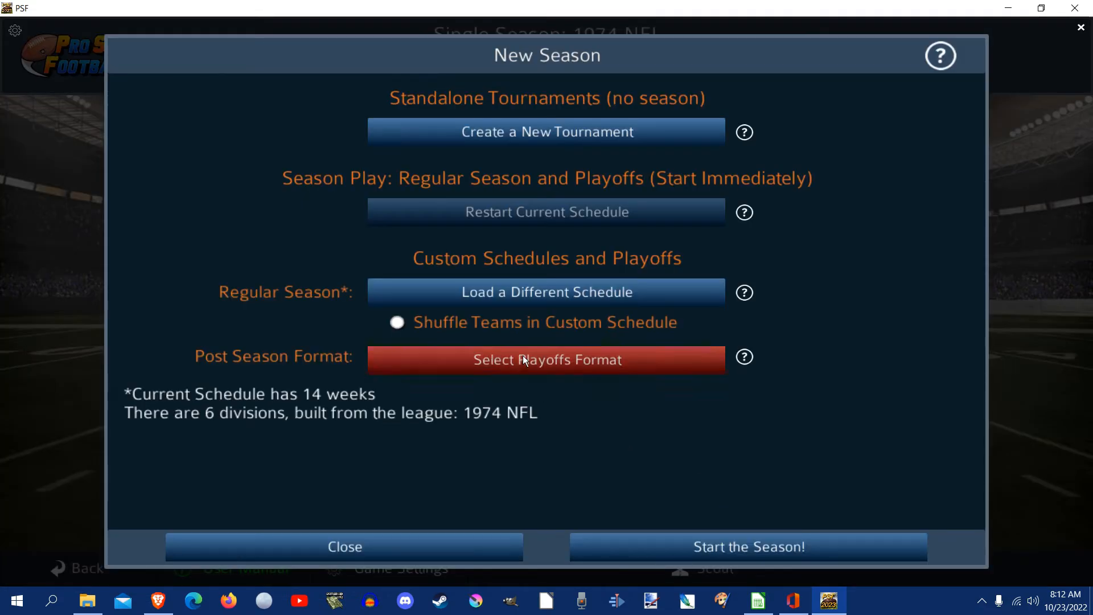
pyautogui.click(727, 348)
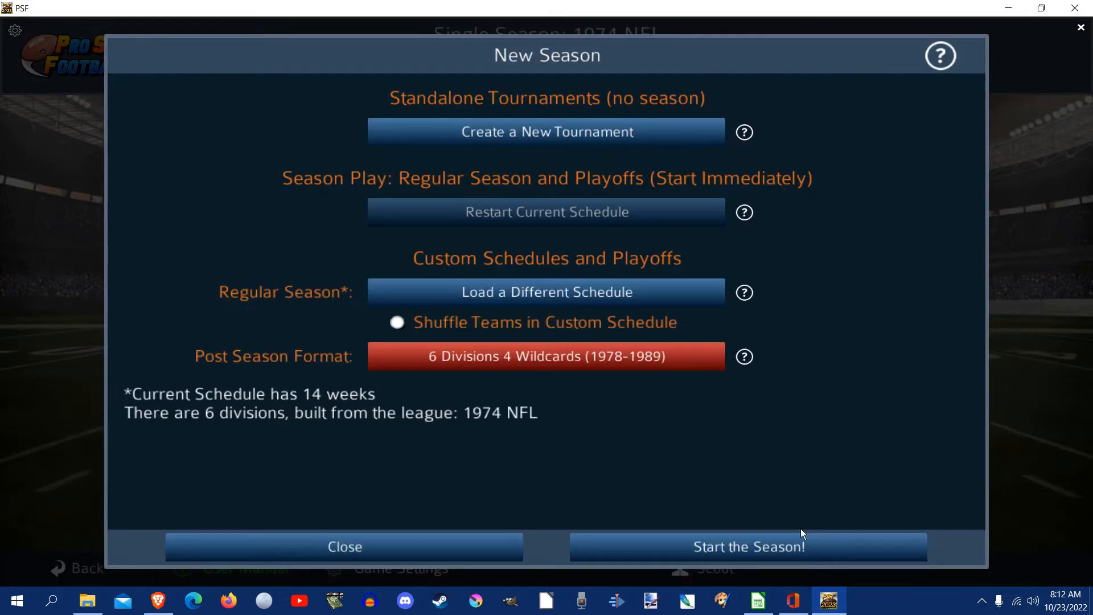
pyautogui.click(794, 546)
pyautogui.click(688, 390)
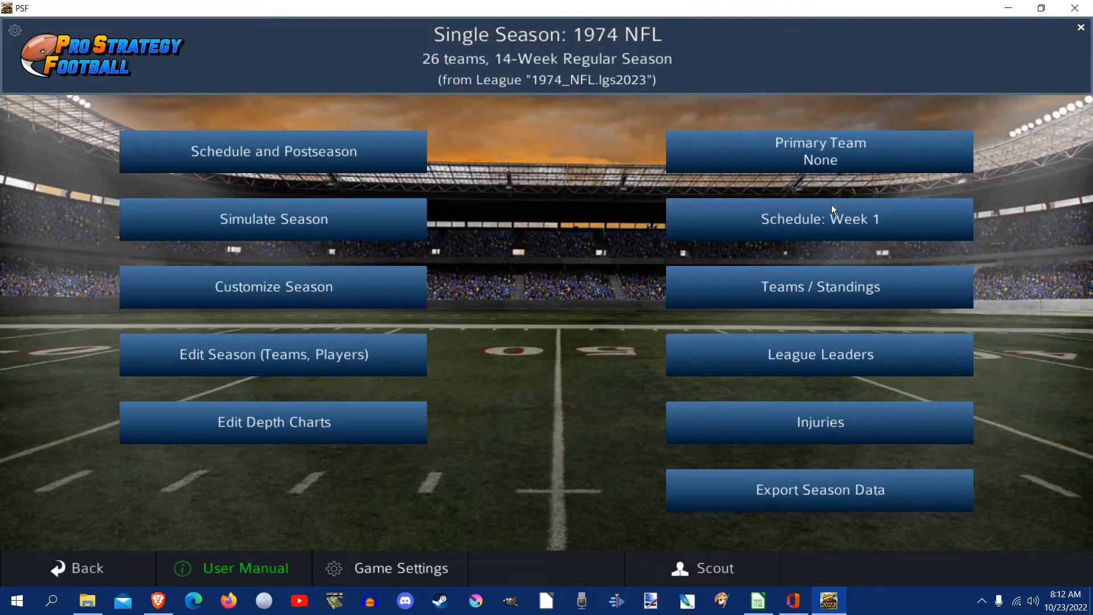
# Check the Week 1 schedule and export the season's weekly schedules as the text file 74nfl_weekly_schedules.txt.
pyautogui.click(828, 224)
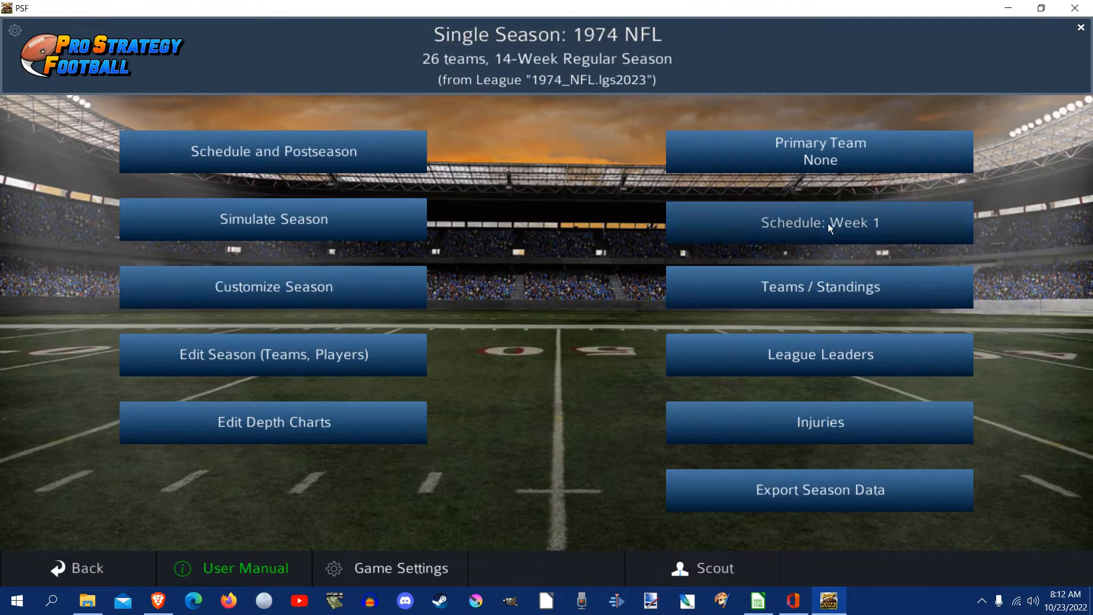
pyautogui.click(86, 581)
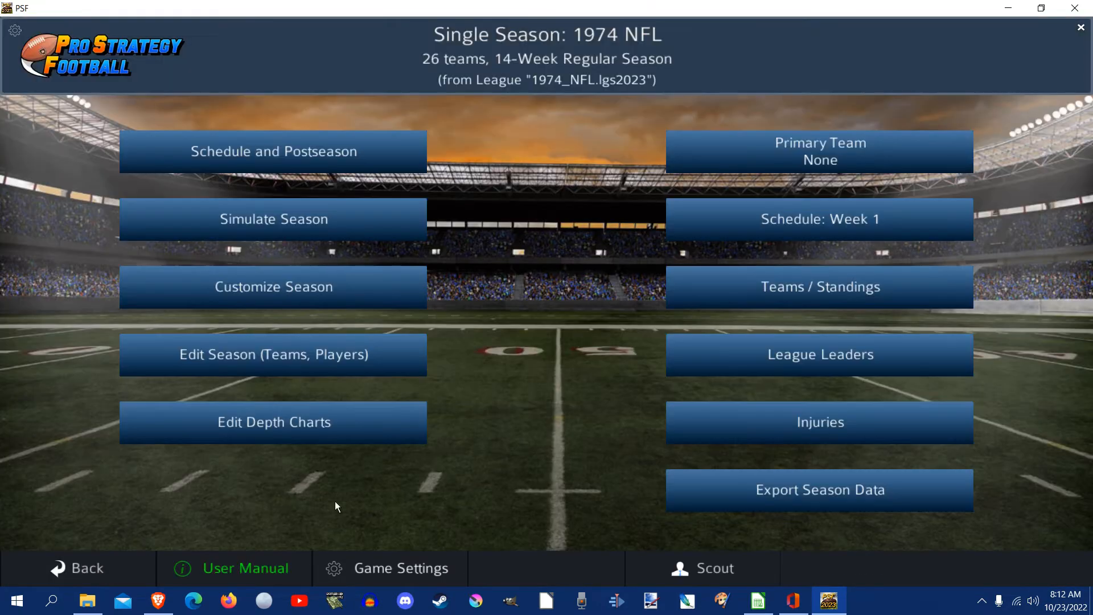
pyautogui.click(680, 495)
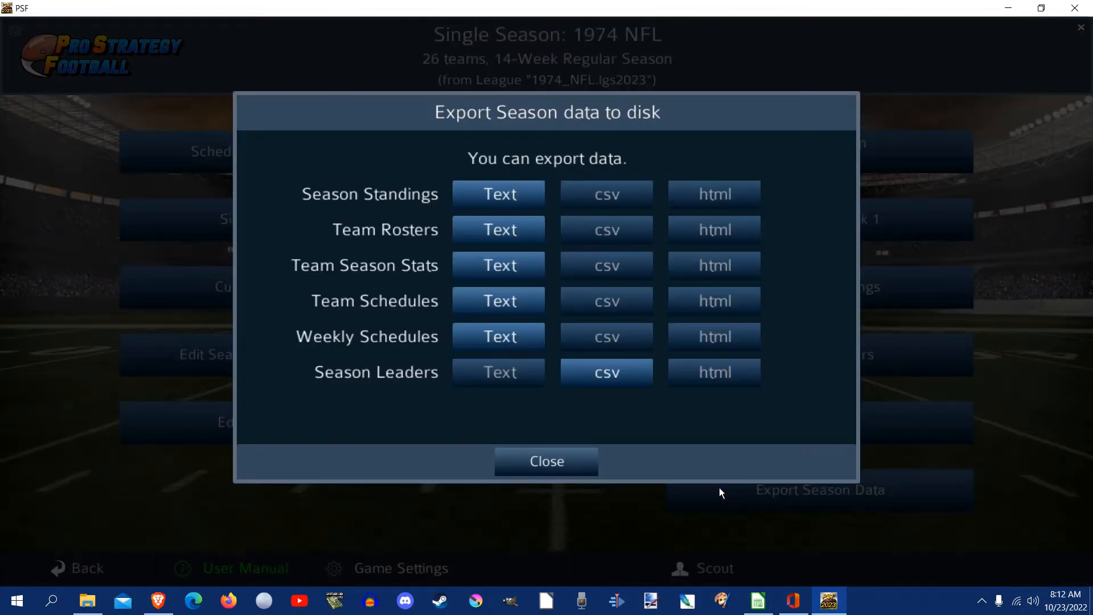
pyautogui.click(497, 339)
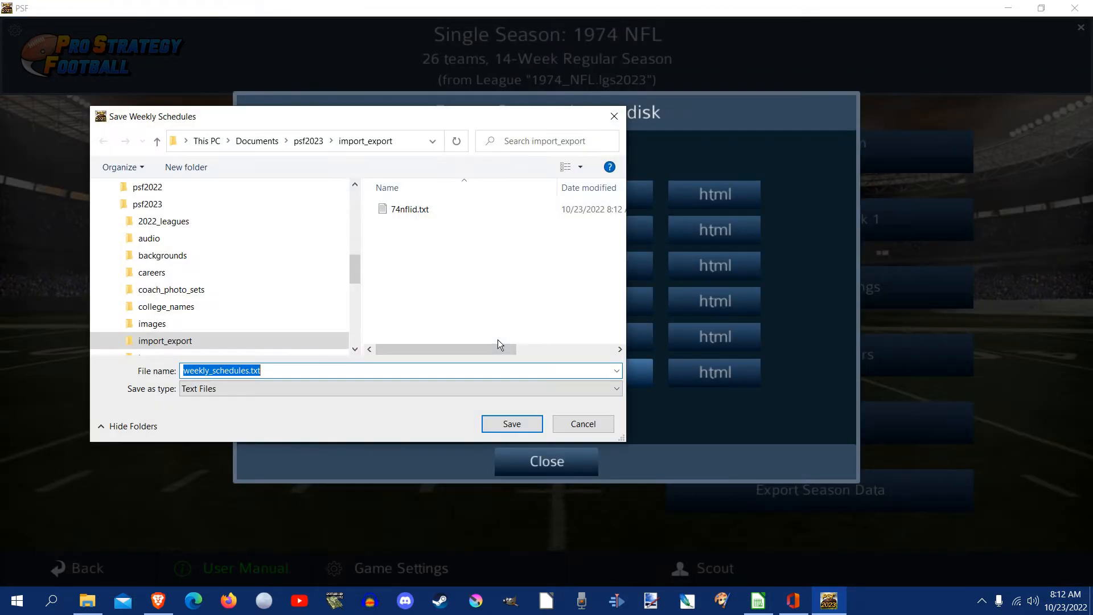
pyautogui.click(183, 370)
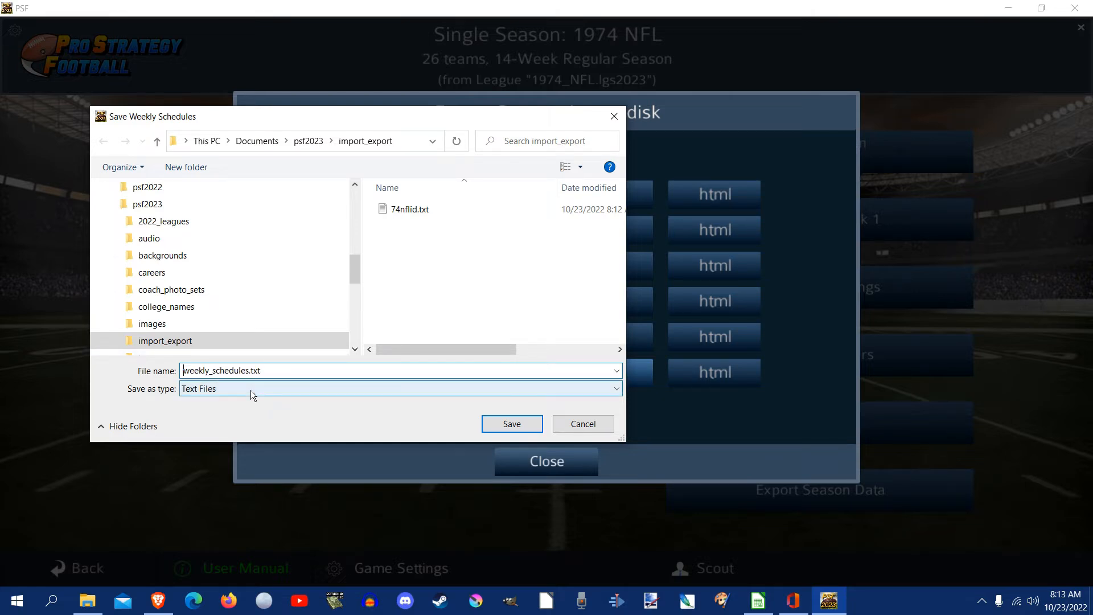
pyautogui.write('74nfl_')
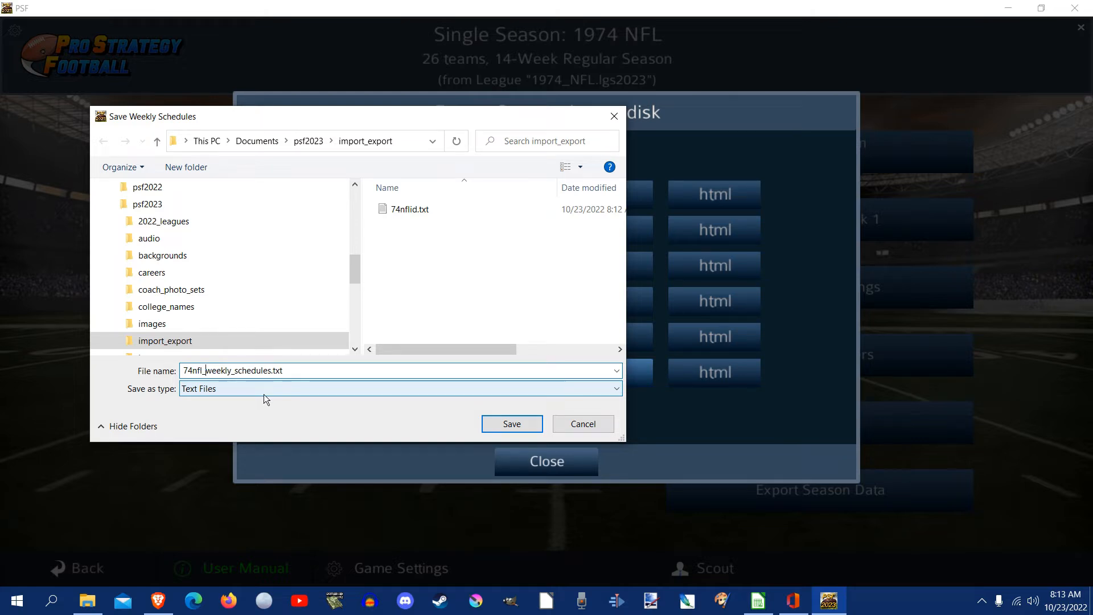
pyautogui.click(500, 428)
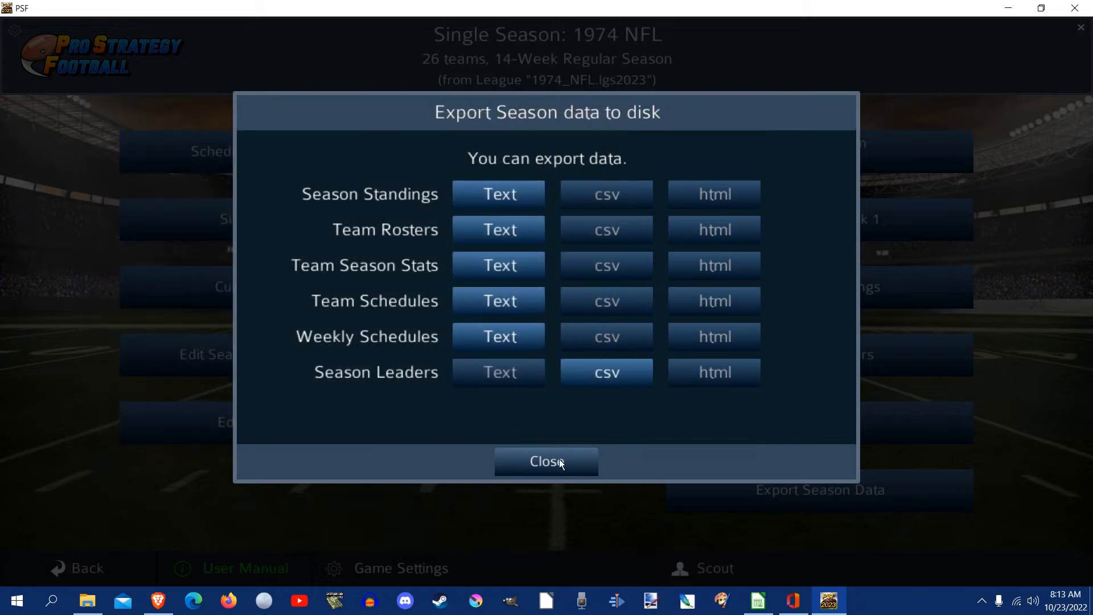
pyautogui.click(560, 463)
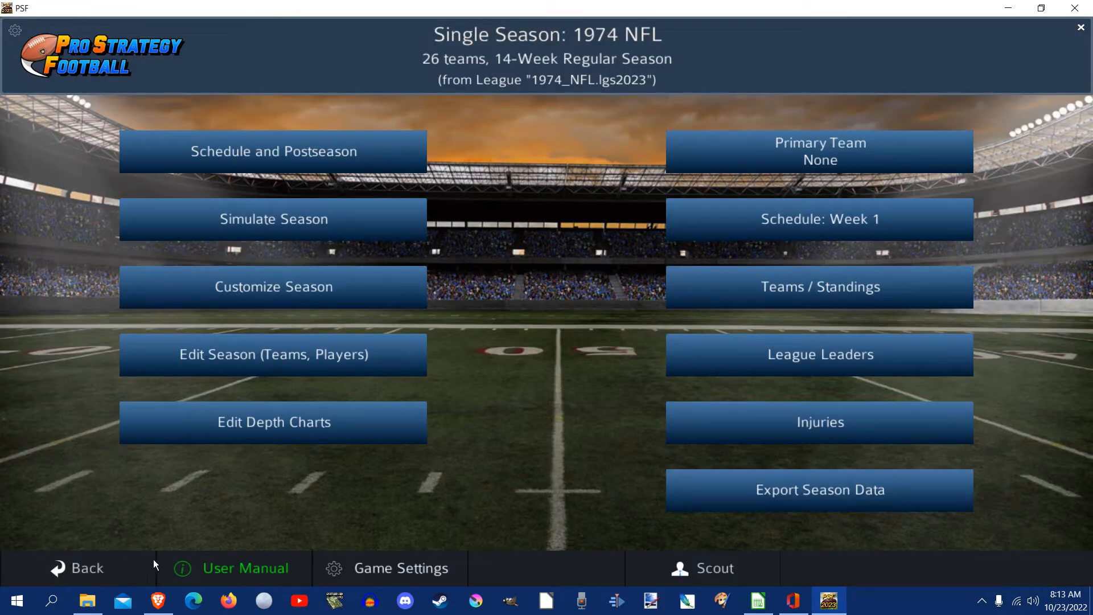
# Quit the game and open the import_export folder of psf2023 in File Explorer.
pyautogui.click(96, 573)
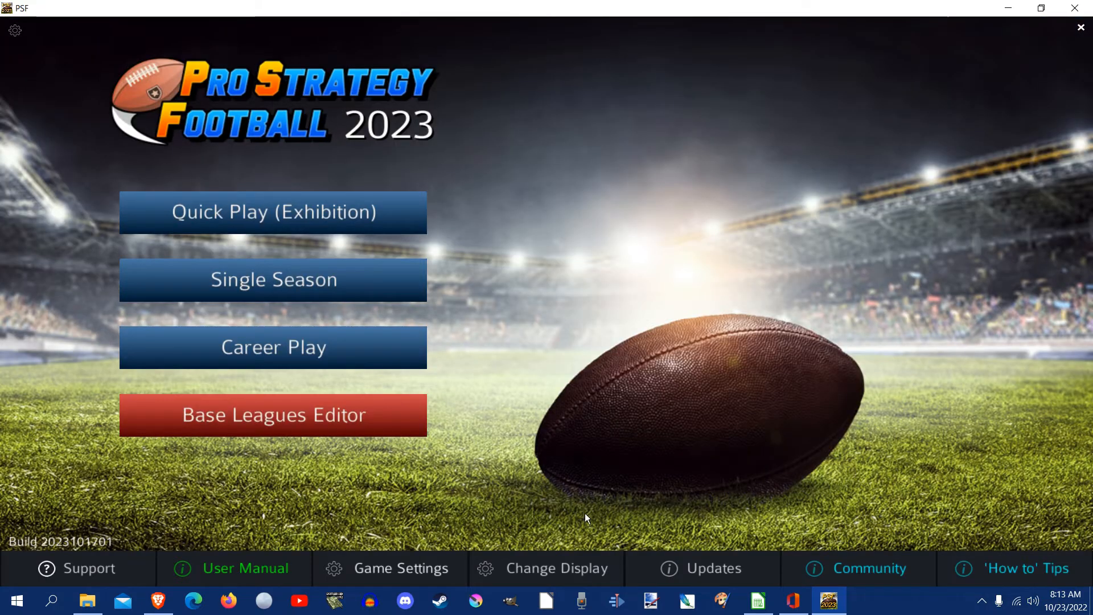
pyautogui.click(1088, 6)
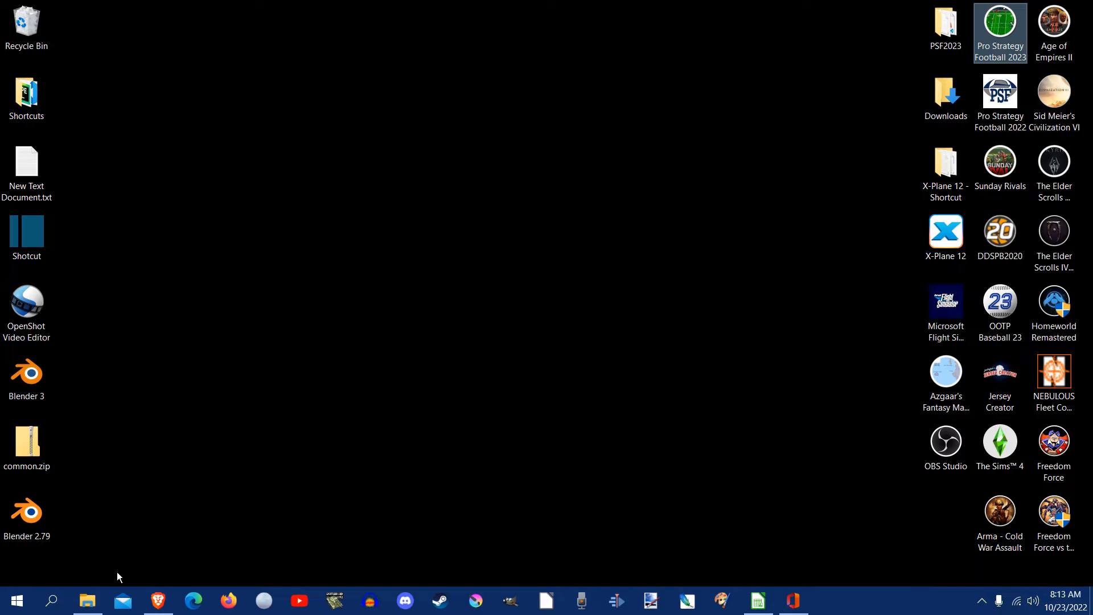
pyautogui.click(98, 603)
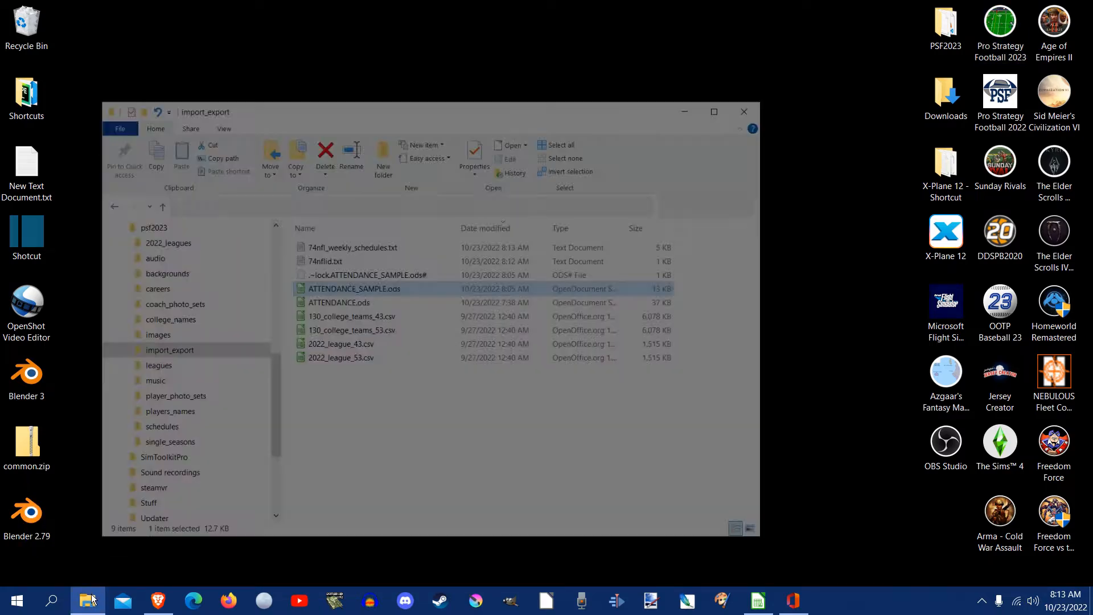
pyautogui.click(169, 325)
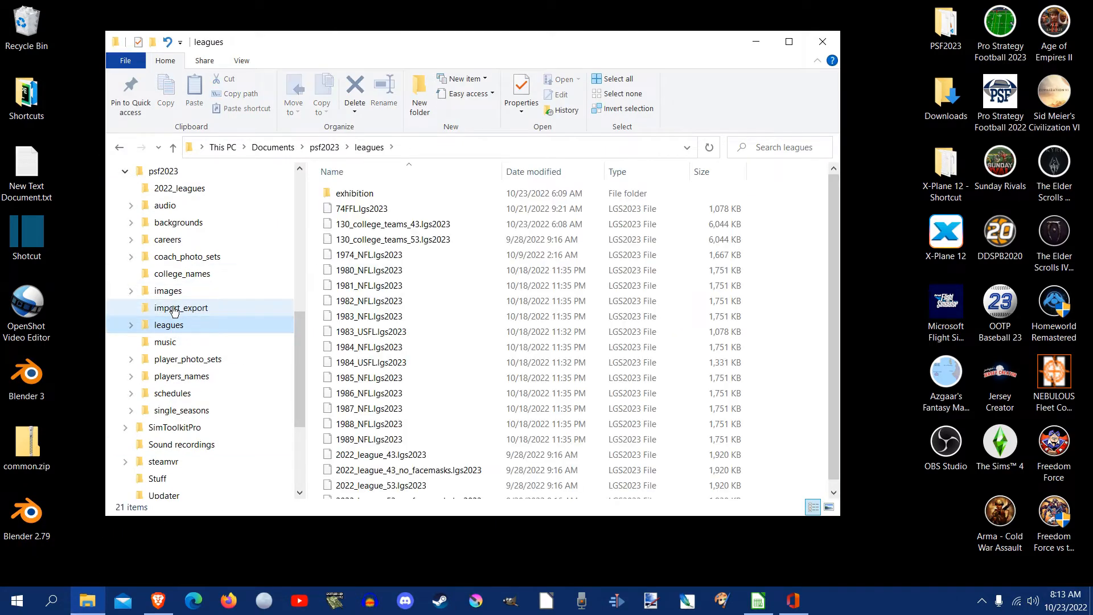
pyautogui.click(175, 311)
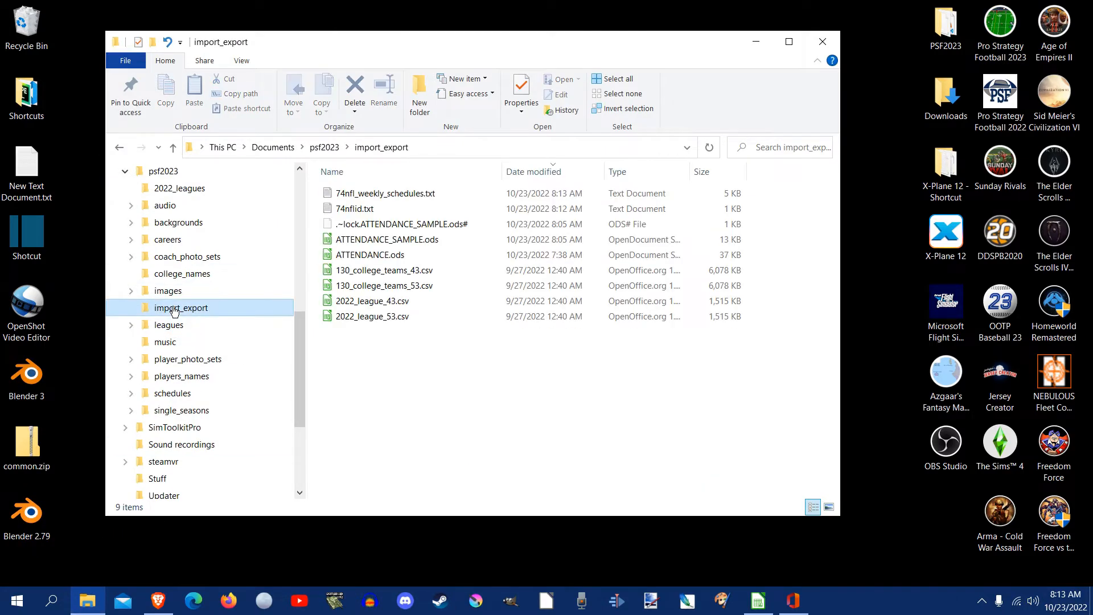
# Open 74nflid.txt, review the list of teams and their IDs, and close the file.
pyautogui.click(359, 209)
pyautogui.doubleClick(360, 211)
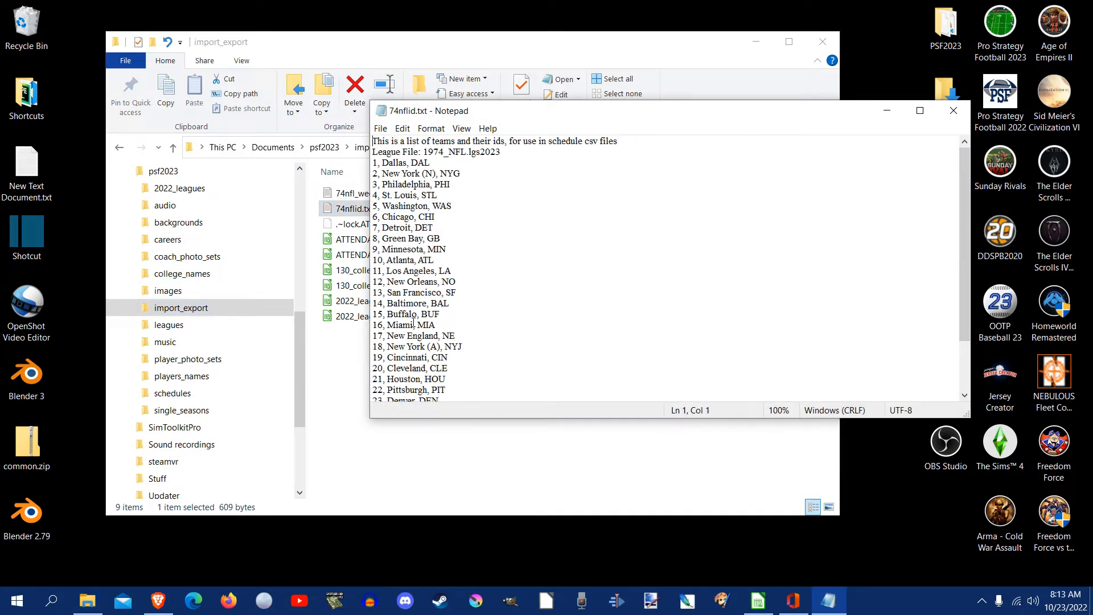
pyautogui.scroll(-2, 413, 323)
pyautogui.click(955, 112)
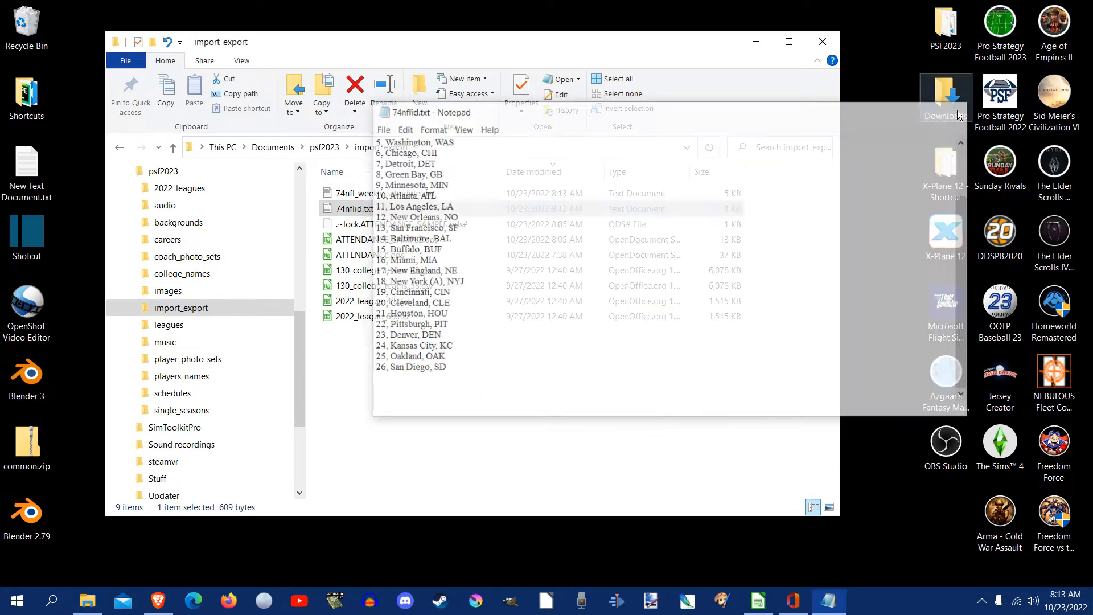
# Open 74nfl_weekly_schedules.txt, review the weekly matchups, and close the file.
pyautogui.doubleClick(406, 196)
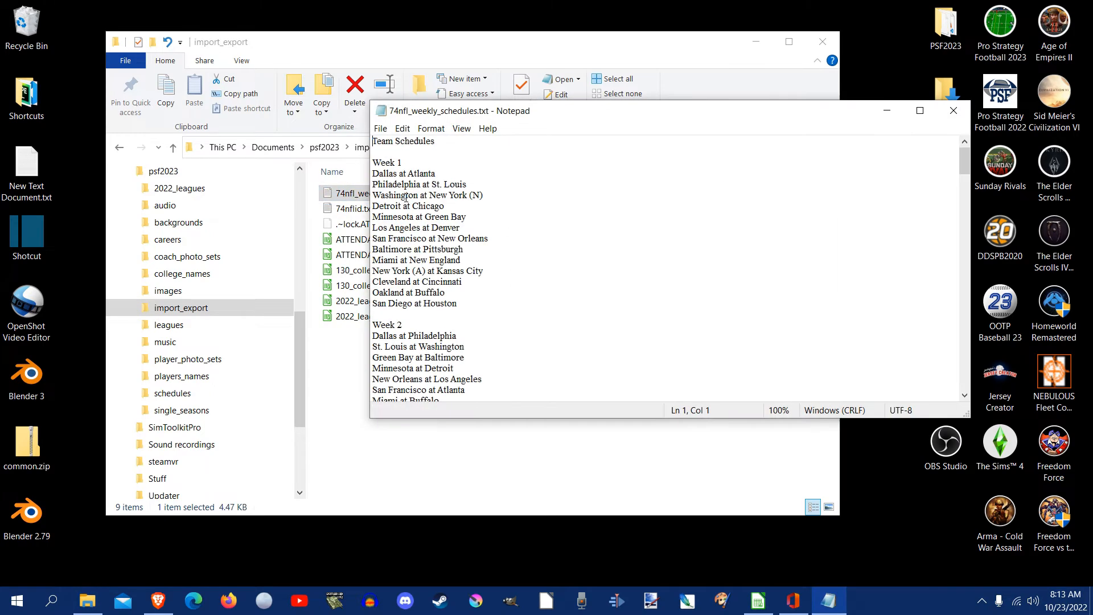
pyautogui.scroll(-20, 406, 196)
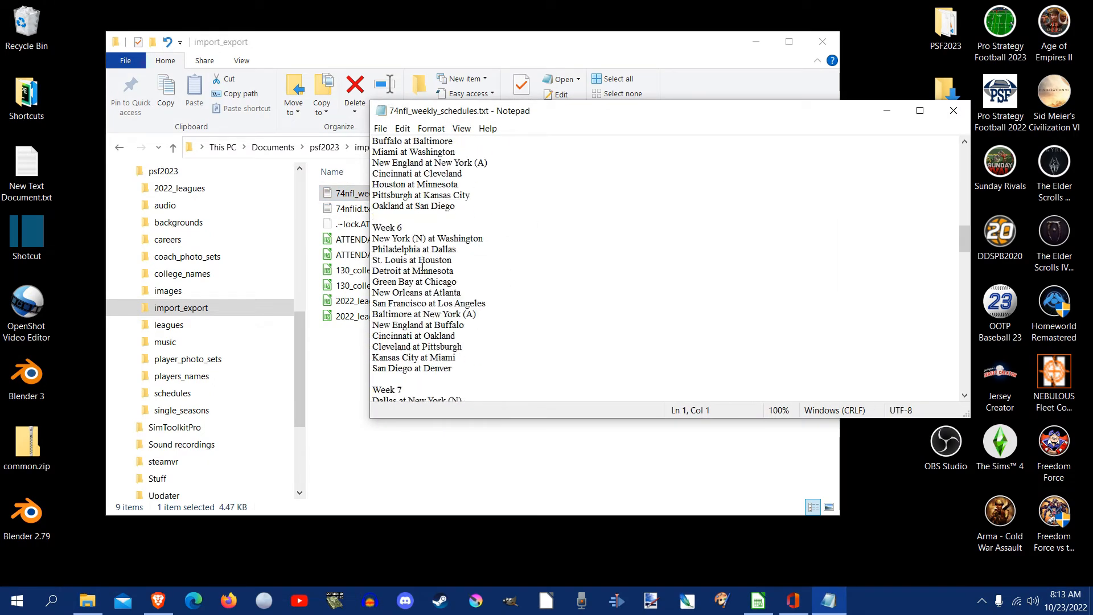
pyautogui.click(957, 109)
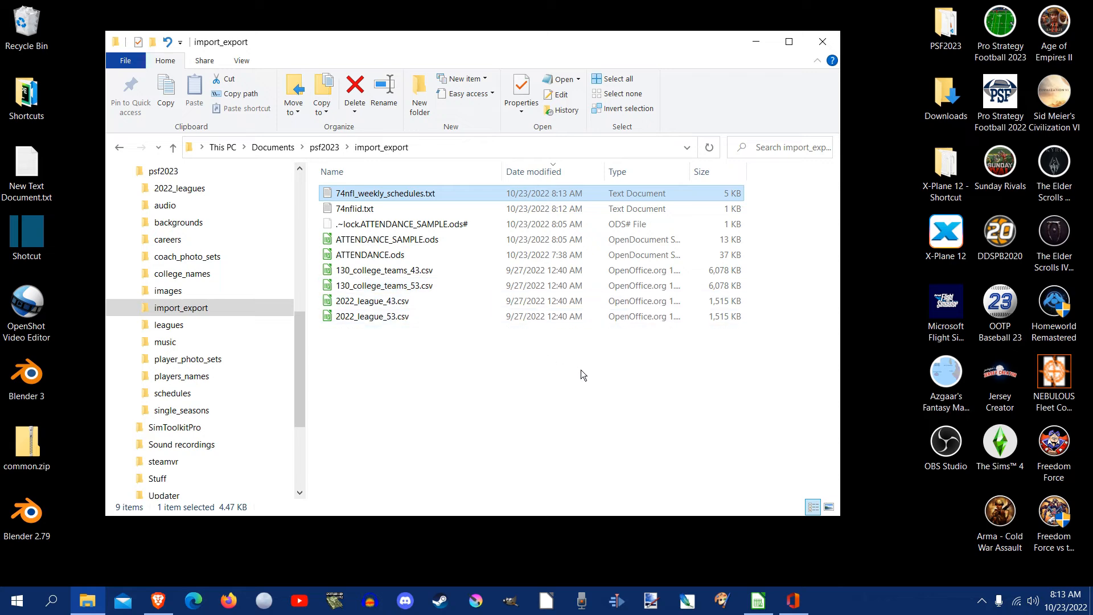
# Delete the two header lines above the team list in 74nflid.txt, then save and close the file.
pyautogui.doubleClick(386, 215)
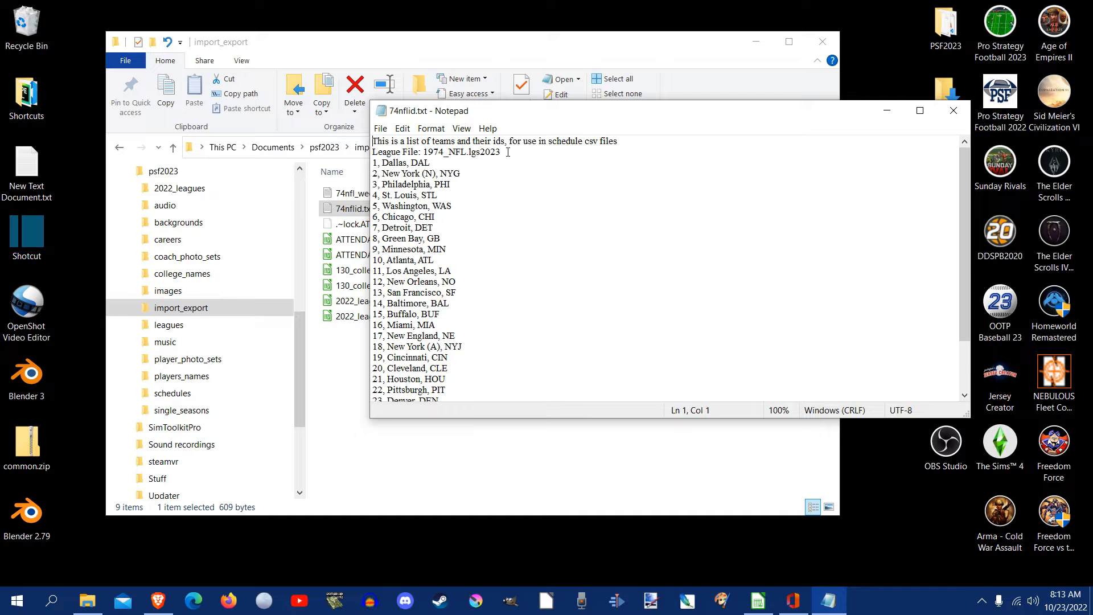
pyautogui.moveTo(508, 152); pyautogui.dragTo(371, 145)
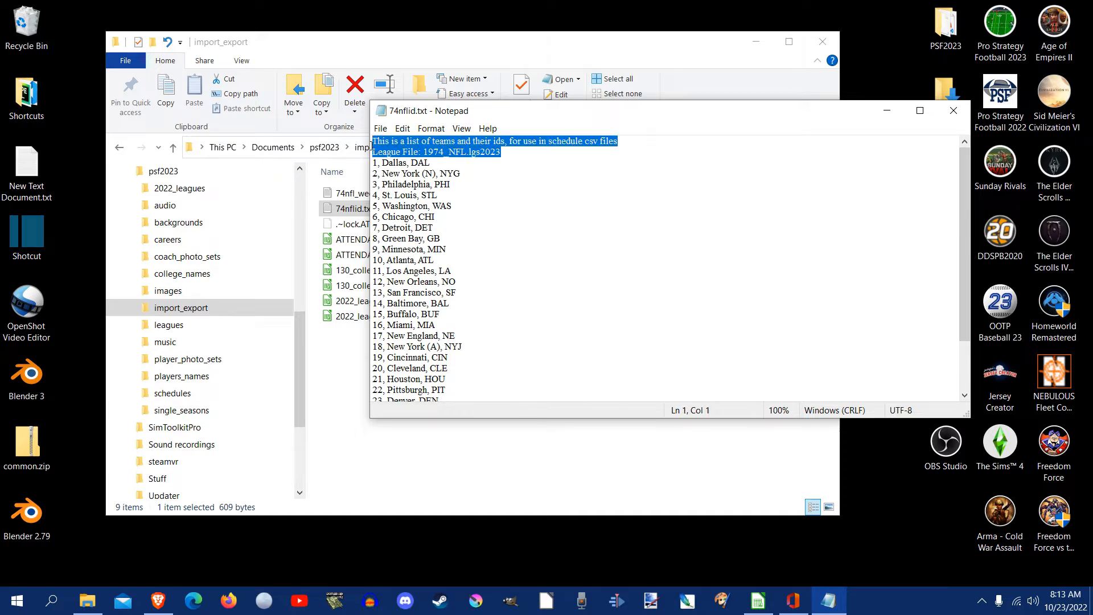
pyautogui.press('Delete')
pyautogui.press('Delete')
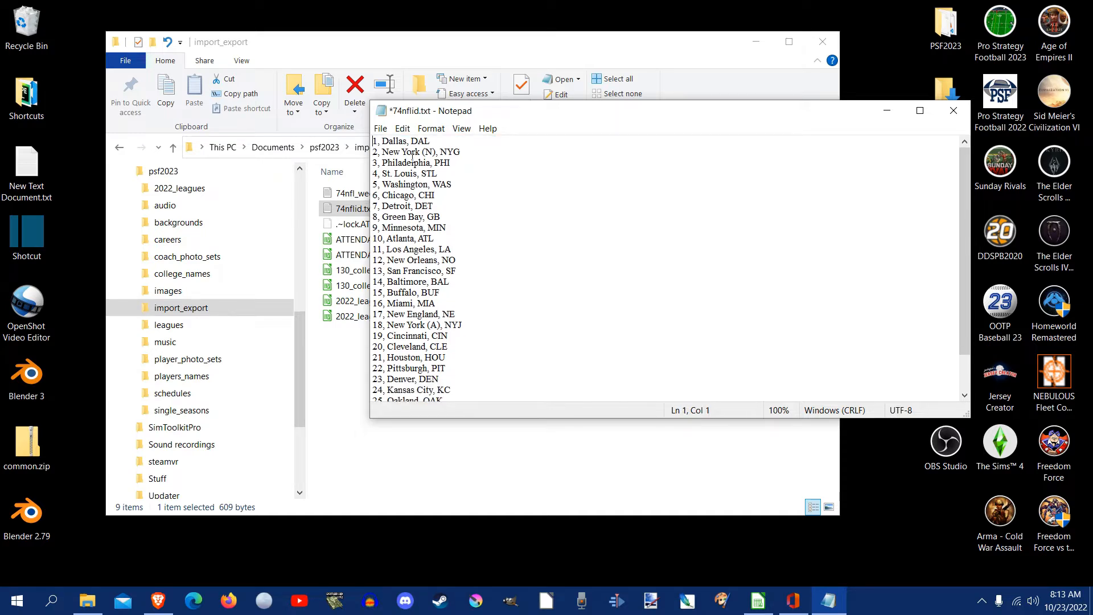
pyautogui.click(381, 128)
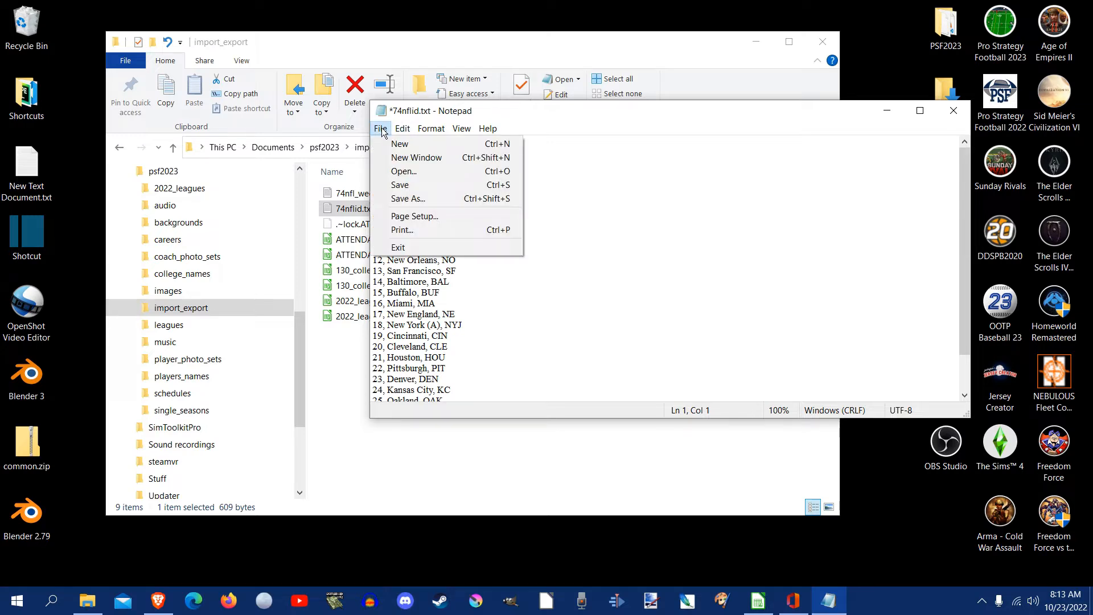
pyautogui.click(397, 182)
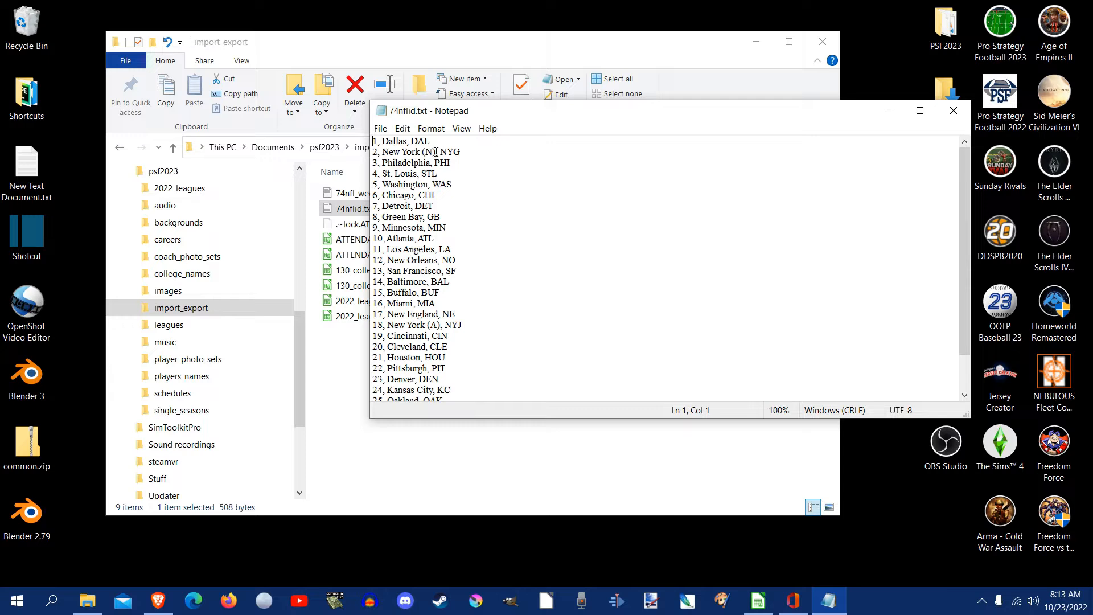
pyautogui.click(381, 129)
pyautogui.click(400, 184)
pyautogui.click(954, 110)
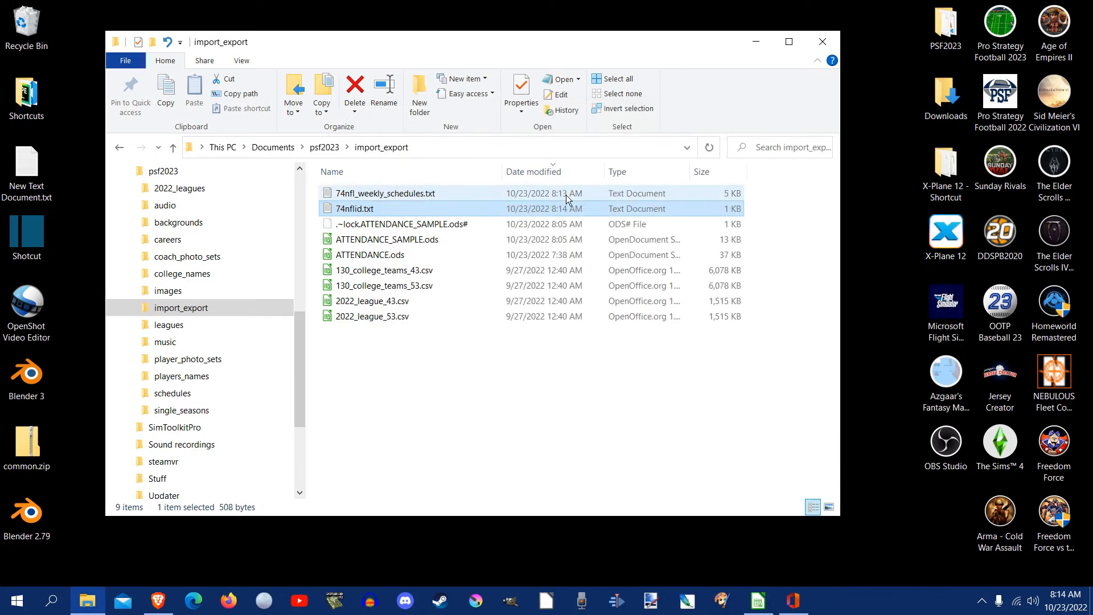
# Open 74nfl_weekly_schedules.txt, remove the "Team Schedules" heading and the blank line above Week 1, and save the file.
pyautogui.click(395, 198)
pyautogui.doubleClick(395, 197)
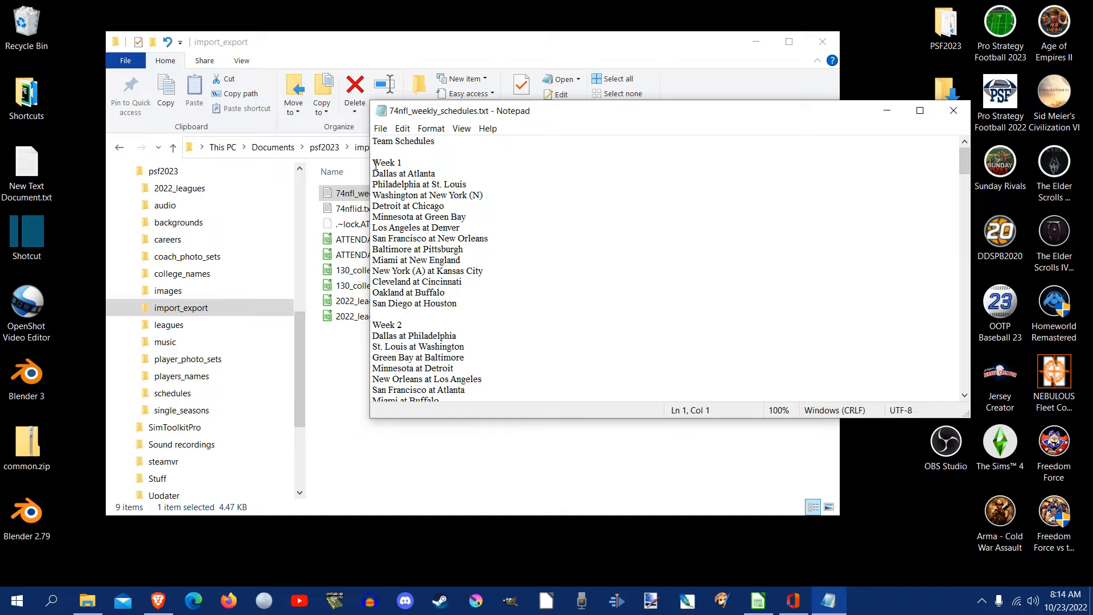
pyautogui.moveTo(374, 163); pyautogui.dragTo(367, 143)
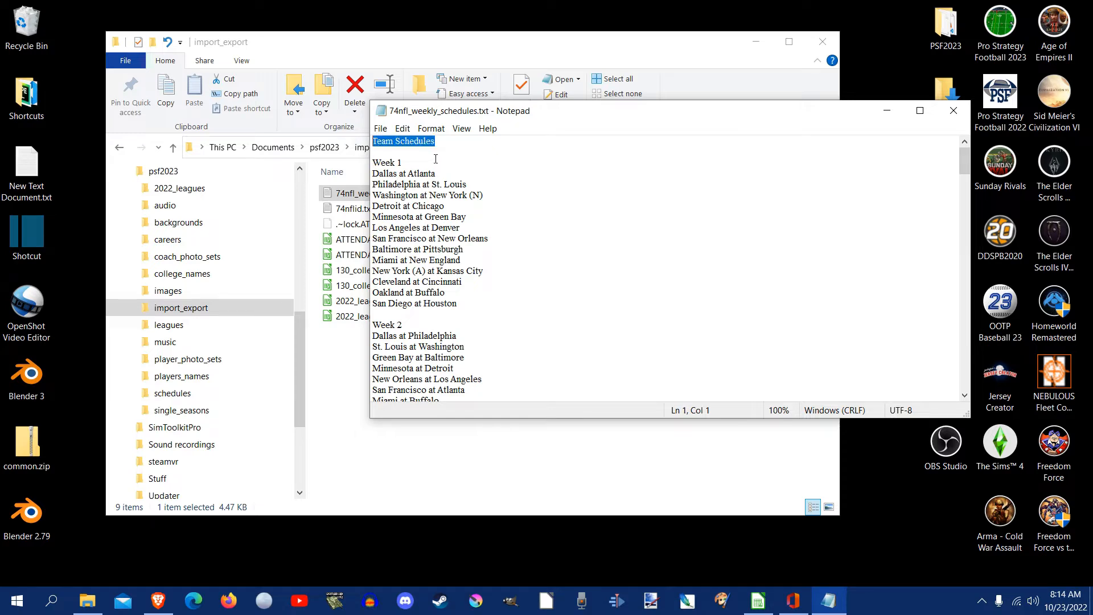
pyautogui.press('Delete')
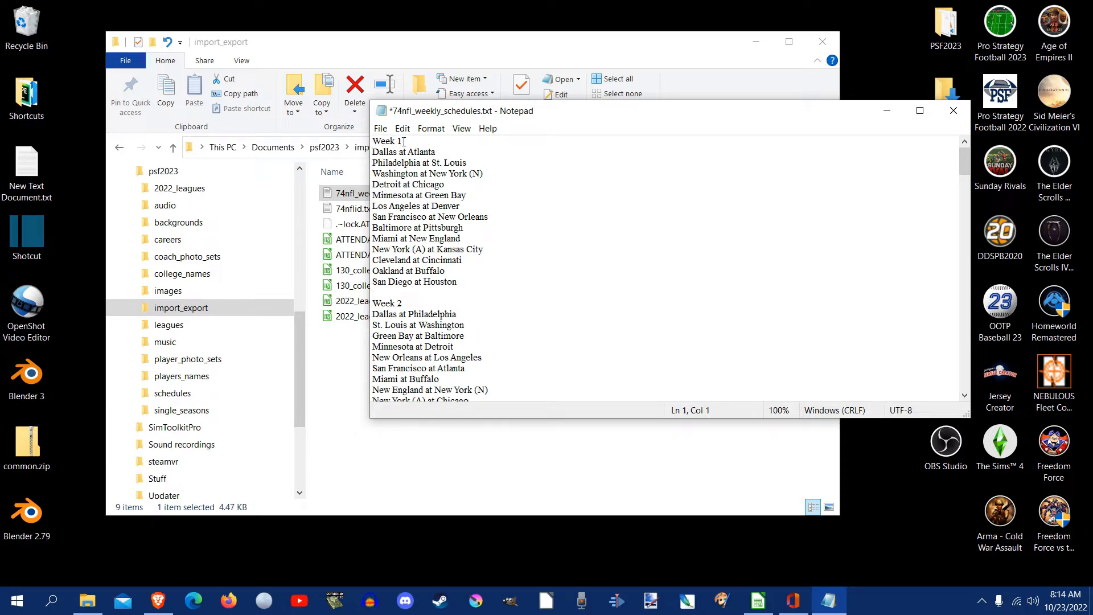
pyautogui.click(384, 130)
pyautogui.click(393, 182)
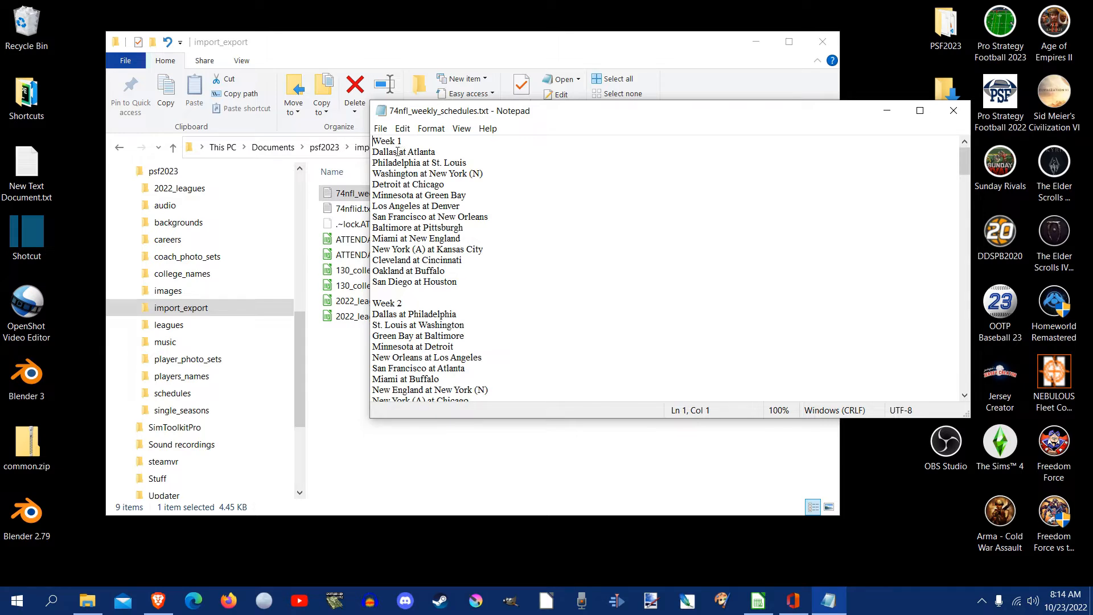
# Replace every " at " (including its surrounding spaces) in the weekly schedules with ",at,".
pyautogui.moveTo(397, 151); pyautogui.dragTo(409, 153)
pyautogui.moveTo(397, 152); pyautogui.dragTo(409, 153)
pyautogui.click(403, 129)
pyautogui.click(485, 273)
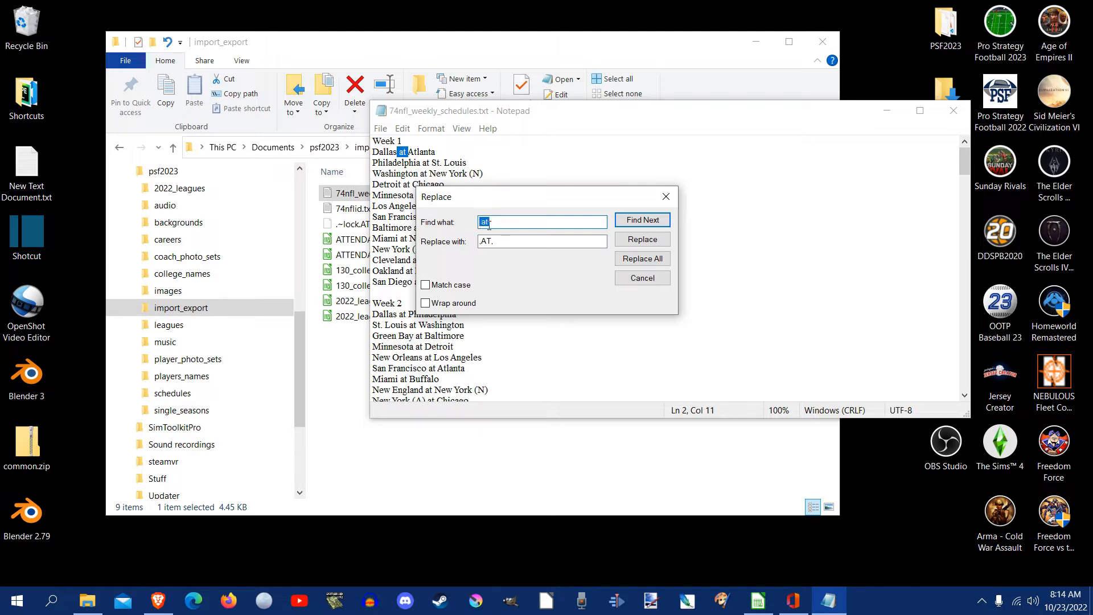
pyautogui.press('Tab')
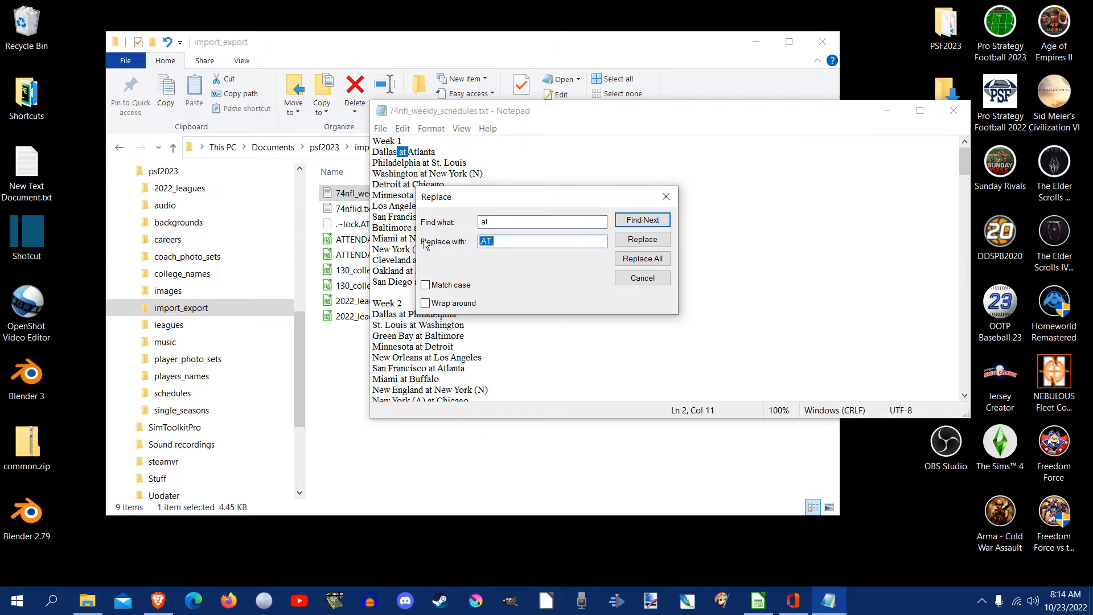
pyautogui.click(493, 242)
pyautogui.moveTo(493, 243); pyautogui.dragTo(457, 249)
pyautogui.write('.at')
pyautogui.write(',')
pyautogui.click(630, 262)
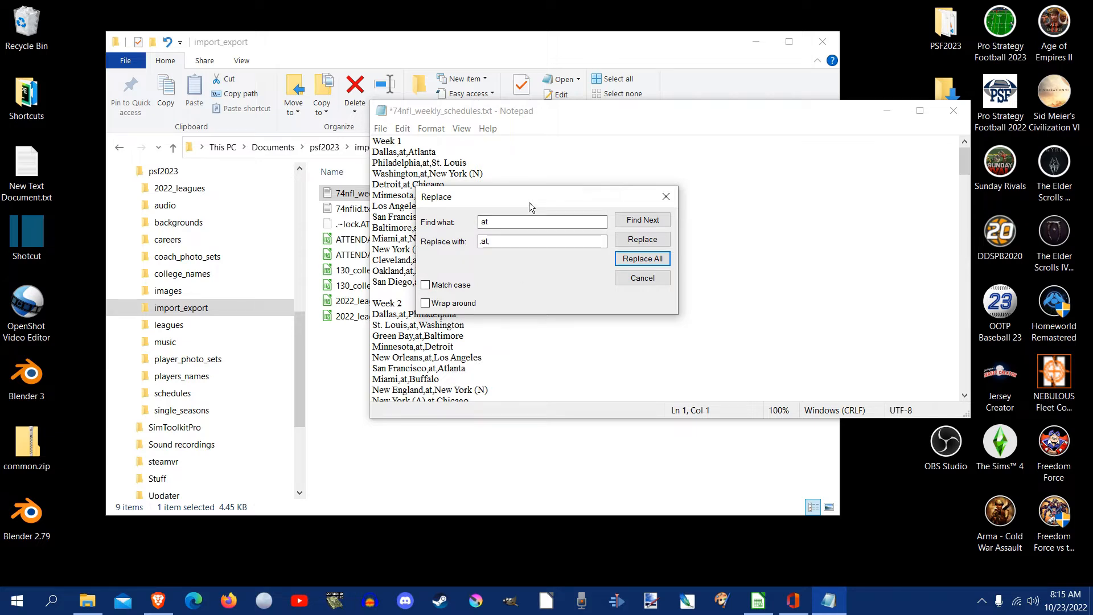
pyautogui.moveTo(528, 203); pyautogui.dragTo(644, 203)
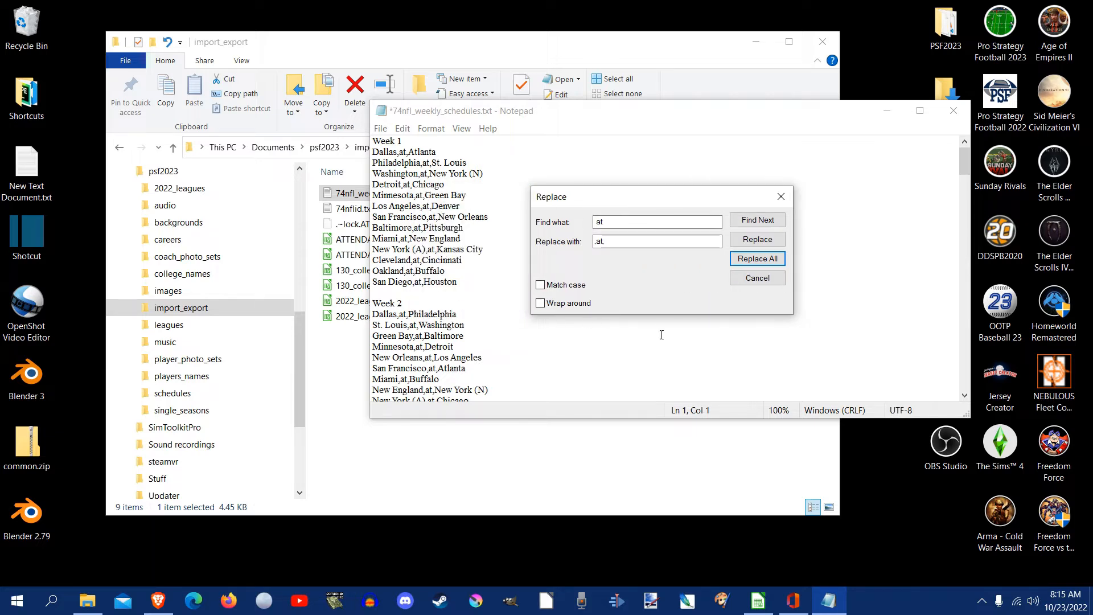
pyautogui.click(775, 199)
# Save the comma-separated weekly schedules file and close it.
pyautogui.click(380, 131)
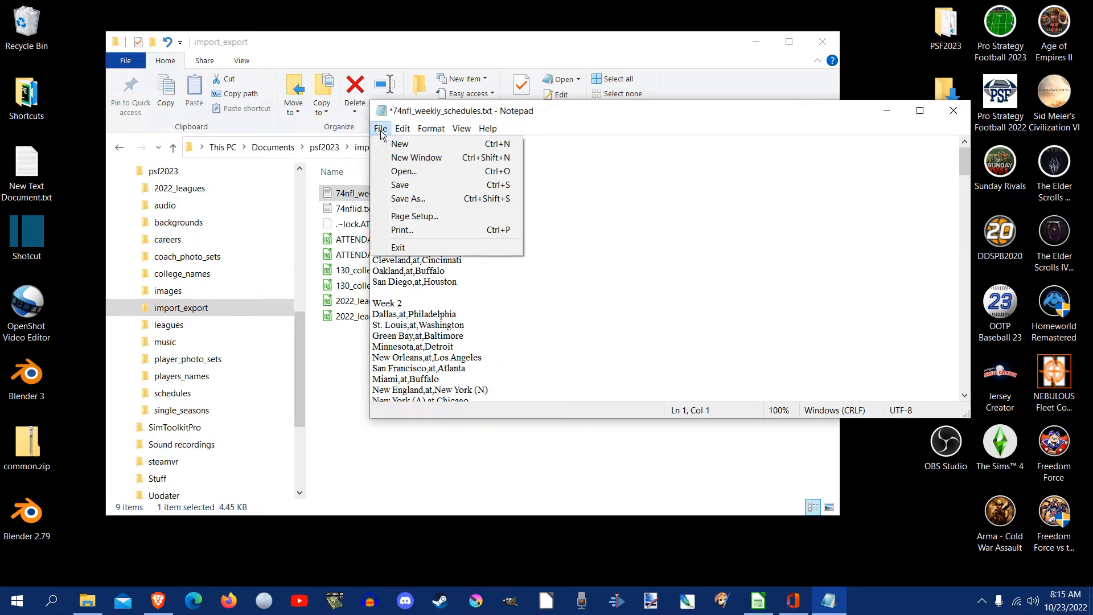
pyautogui.click(400, 185)
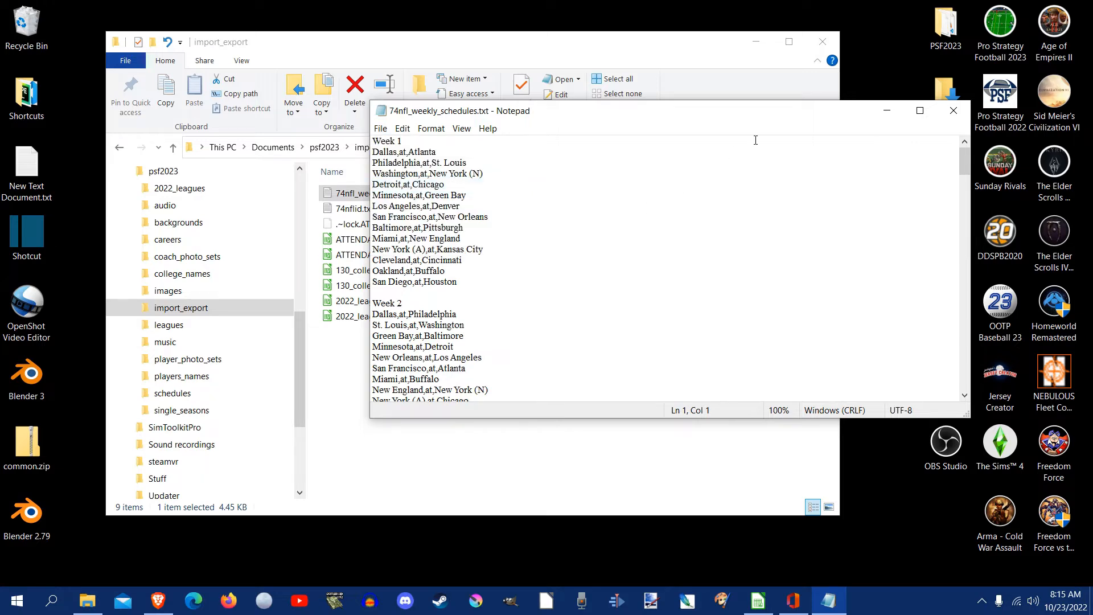
pyautogui.click(951, 116)
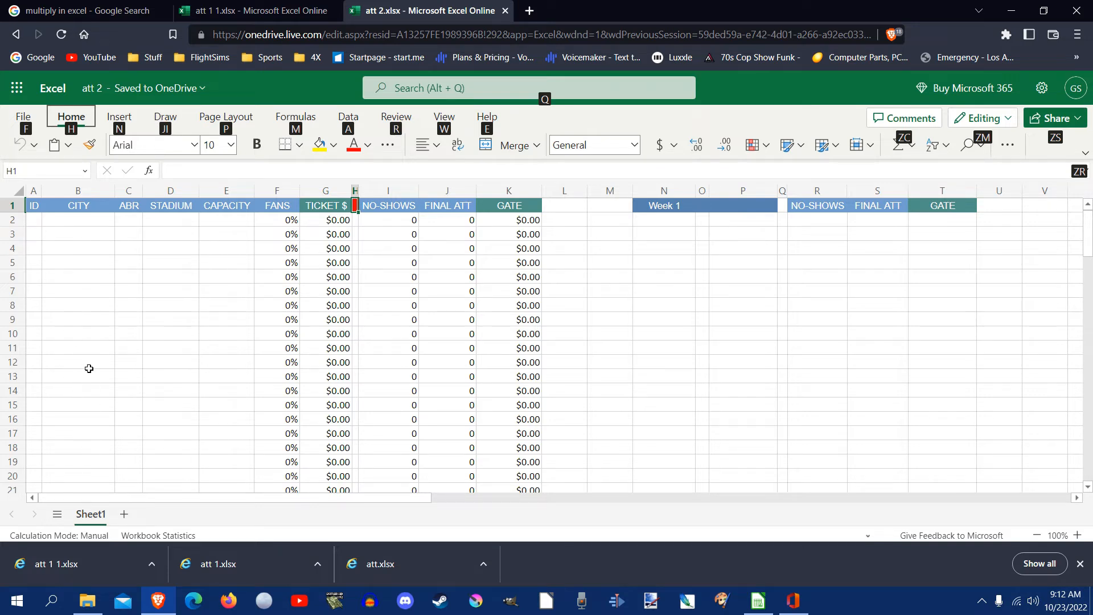
# Open 74nflid.txt from the import_export folder in File Explorer and copy its entire team list.
pyautogui.scroll(-1, 88, 368)
pyautogui.scroll(1, 89, 368)
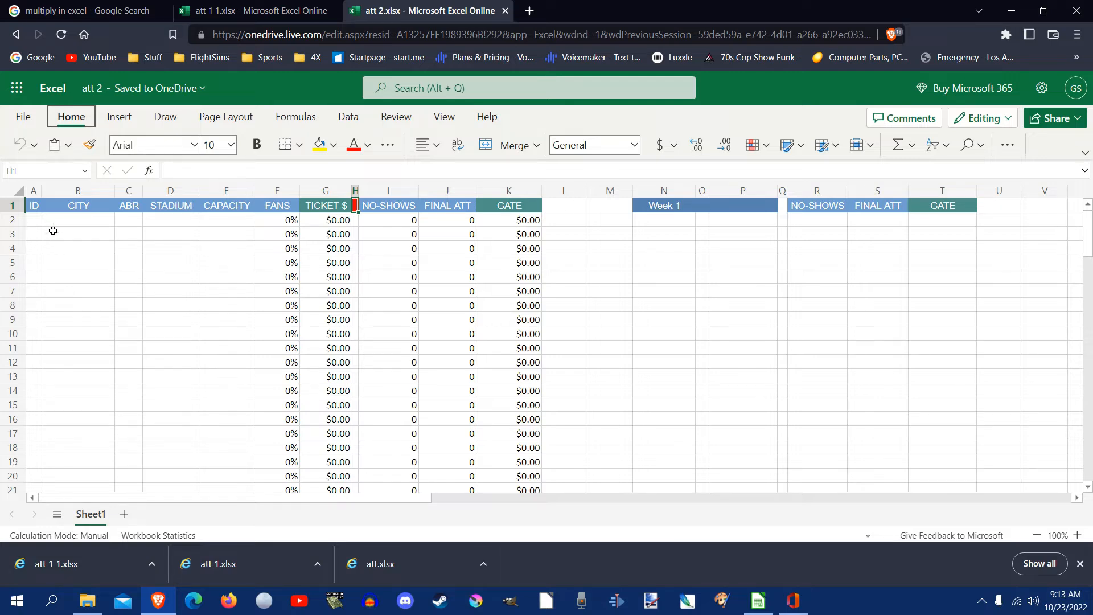
pyautogui.moveTo(86, 602)
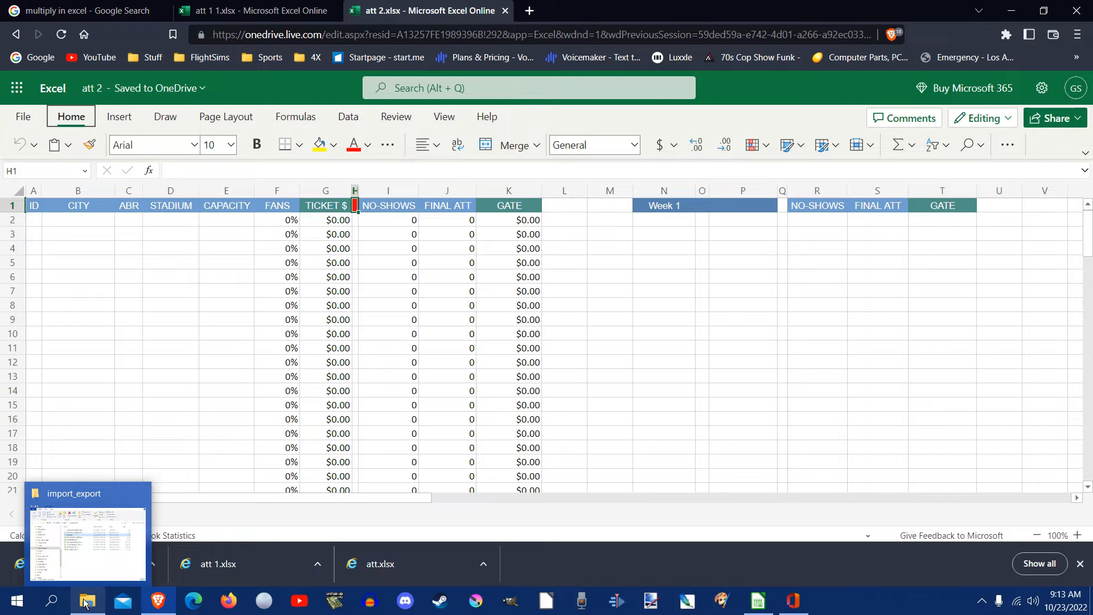
pyautogui.click(86, 601)
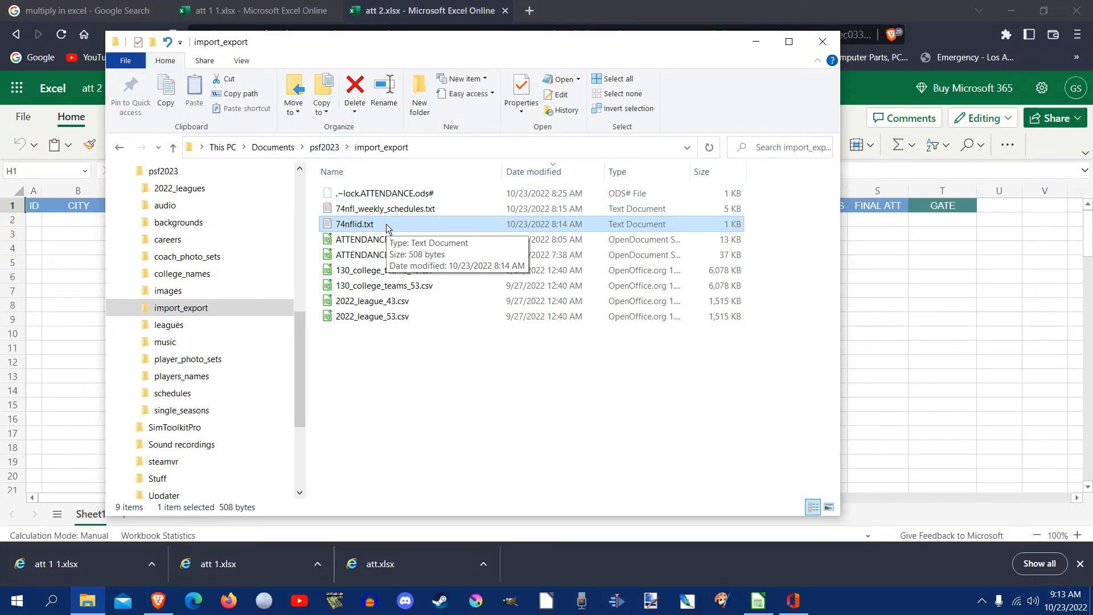
pyautogui.doubleClick(365, 224)
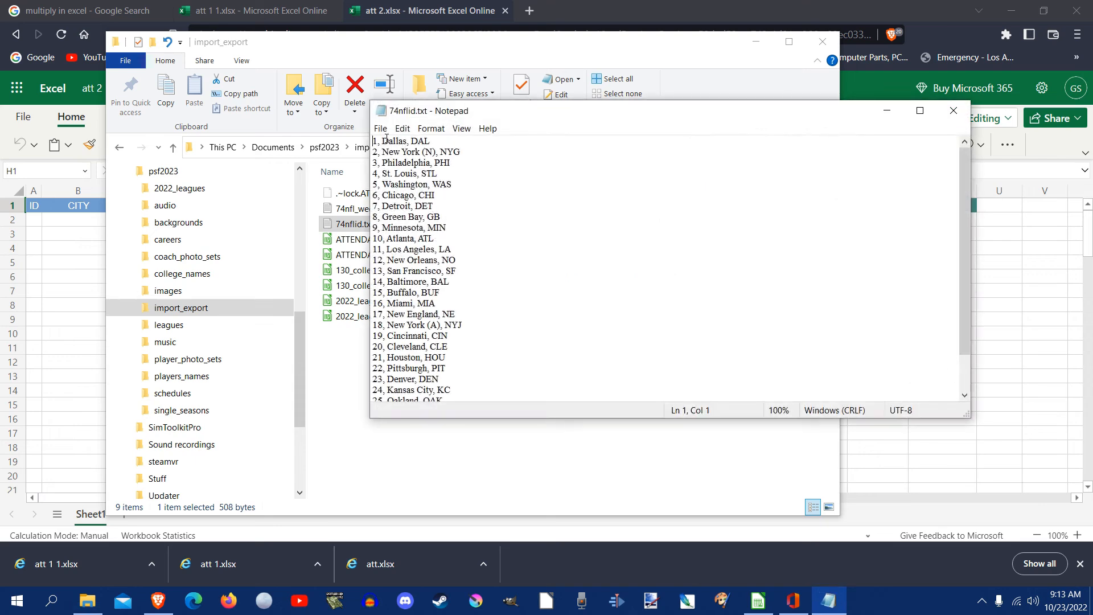
pyautogui.click(403, 129)
pyautogui.click(438, 309)
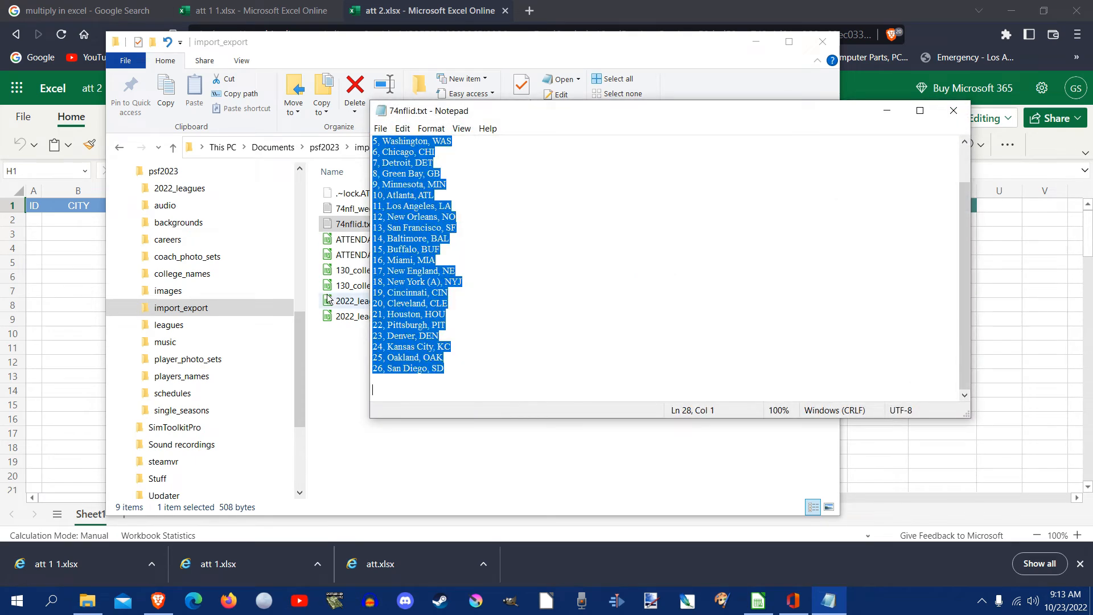
pyautogui.rightClick(426, 280)
pyautogui.click(398, 323)
# Switch to the att 2 workbook in Excel Online and paste the team list starting at cell A2.
pyautogui.click(427, 16)
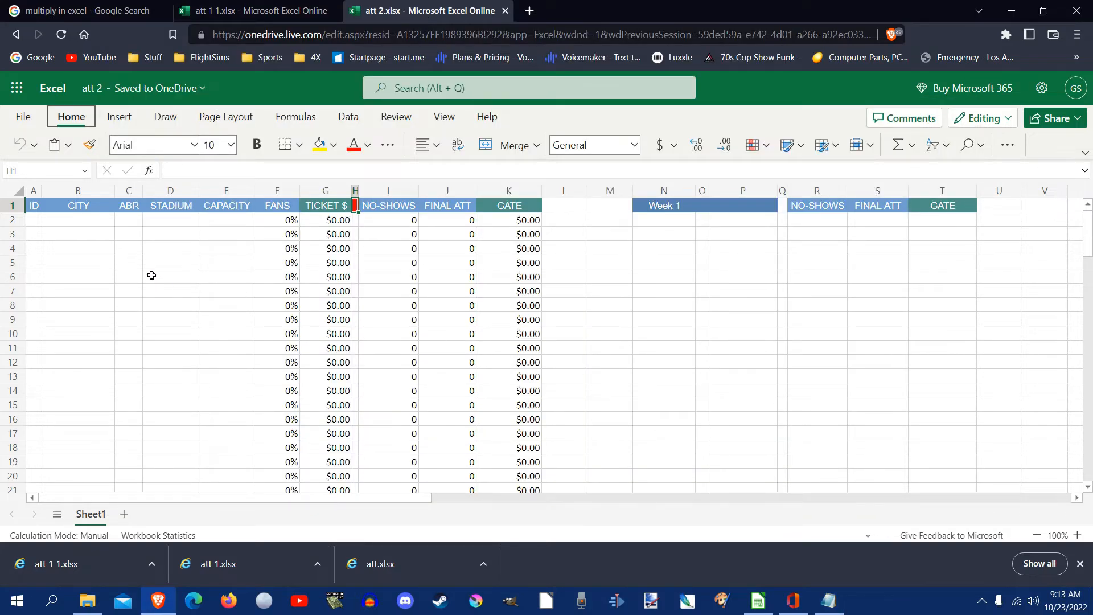
pyautogui.click(33, 223)
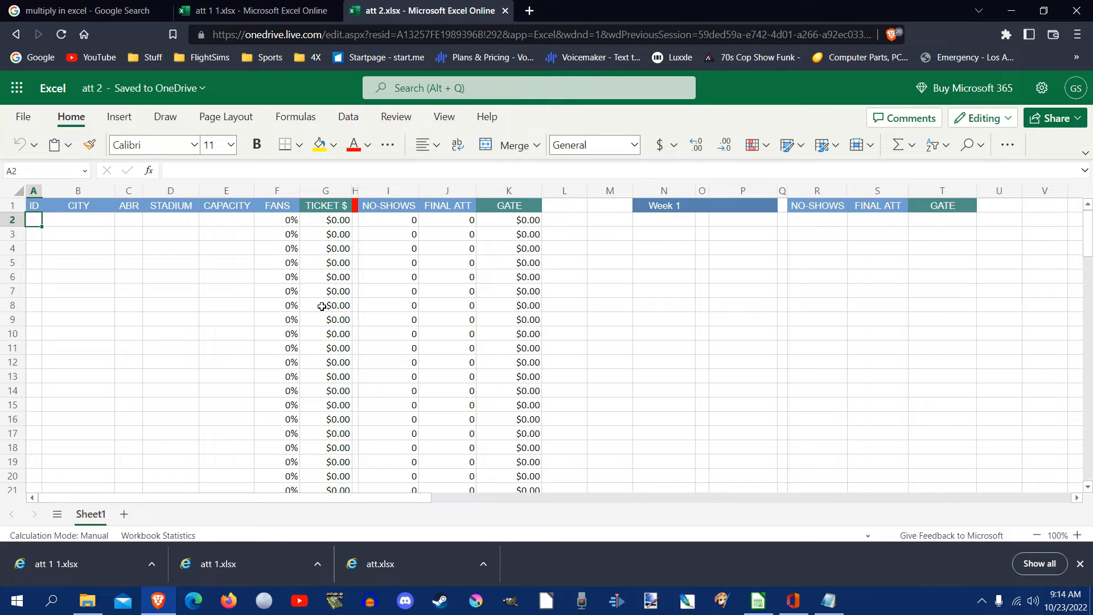
pyautogui.hotkey('ctrl', 'v')
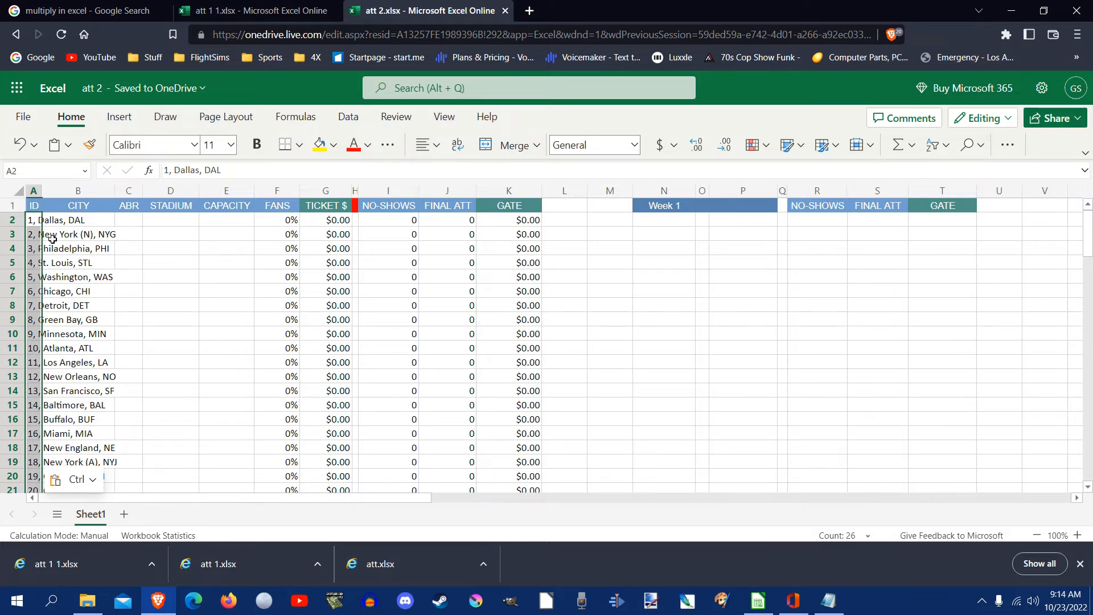
# Split the pasted team list into the ID, CITY and ABR columns using Text to Columns with only the Comma delimiter.
pyautogui.click(349, 118)
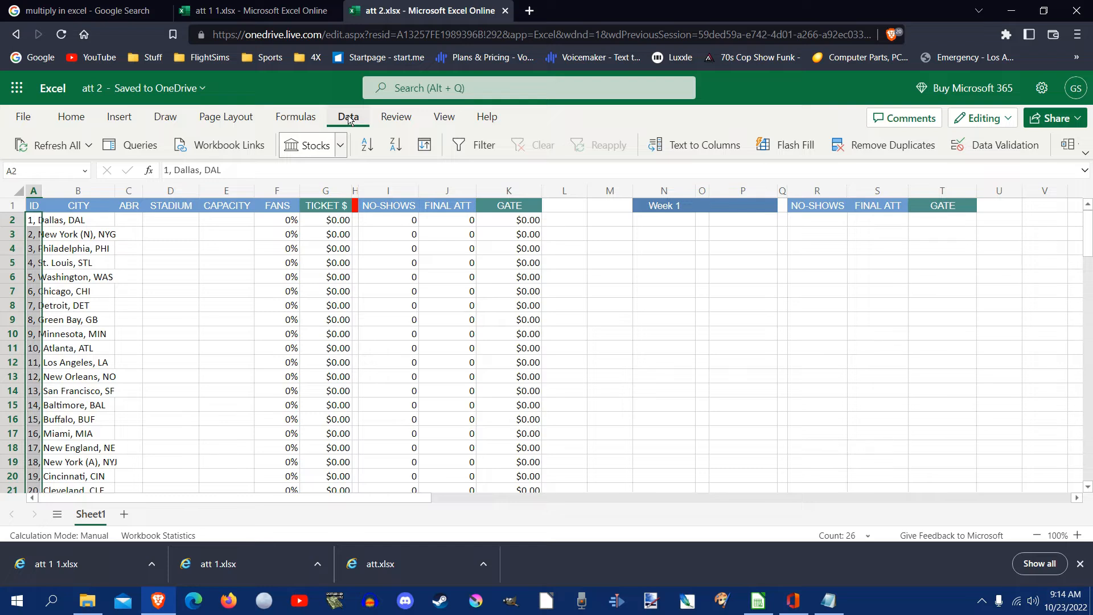
pyautogui.click(704, 147)
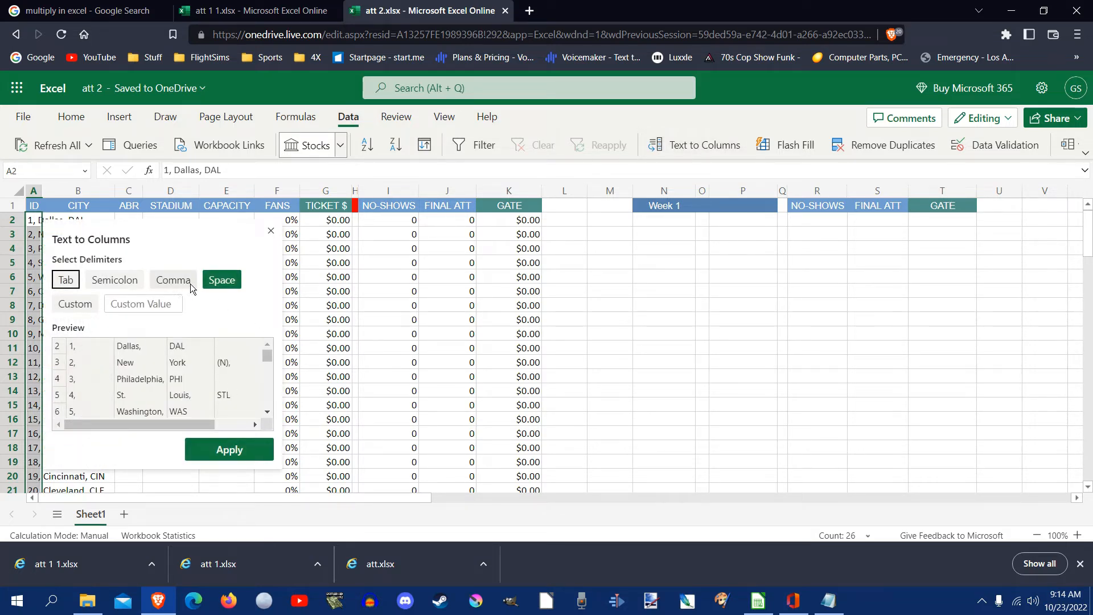
pyautogui.click(213, 281)
pyautogui.click(175, 285)
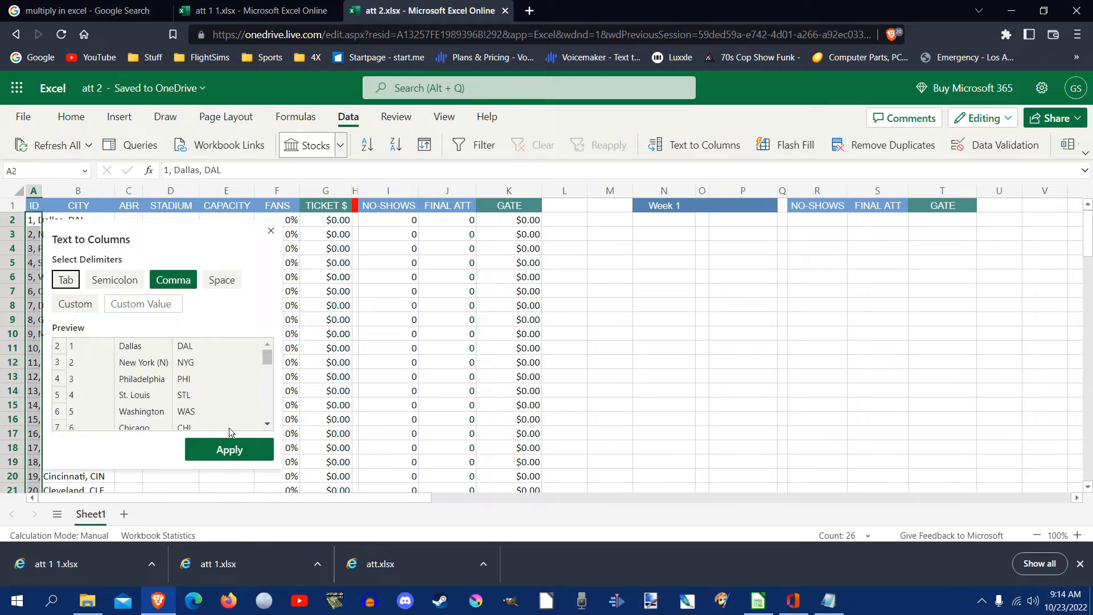
pyautogui.click(228, 451)
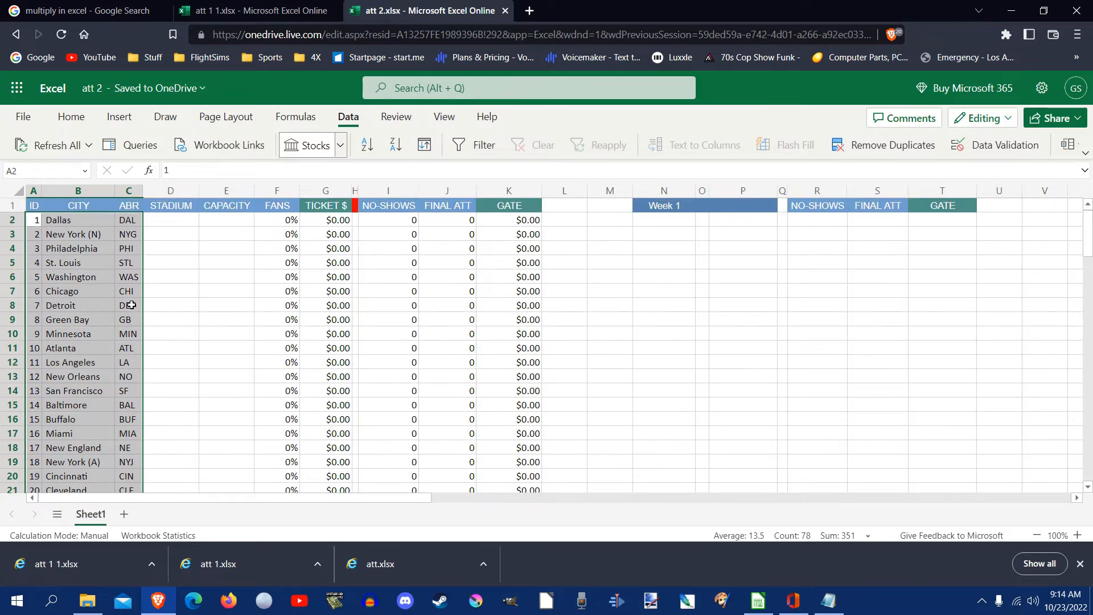
# Enter TEXAS STADIUM as the stadium and 70000 as the capacity in the Dallas row.
pyautogui.click(173, 224)
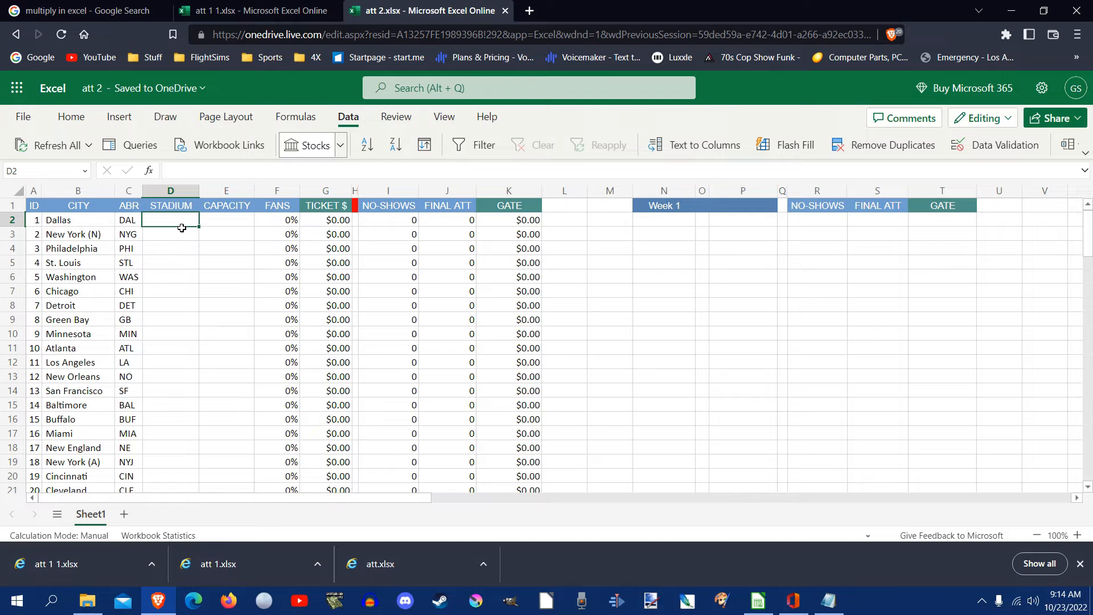
pyautogui.write('TEXAS')
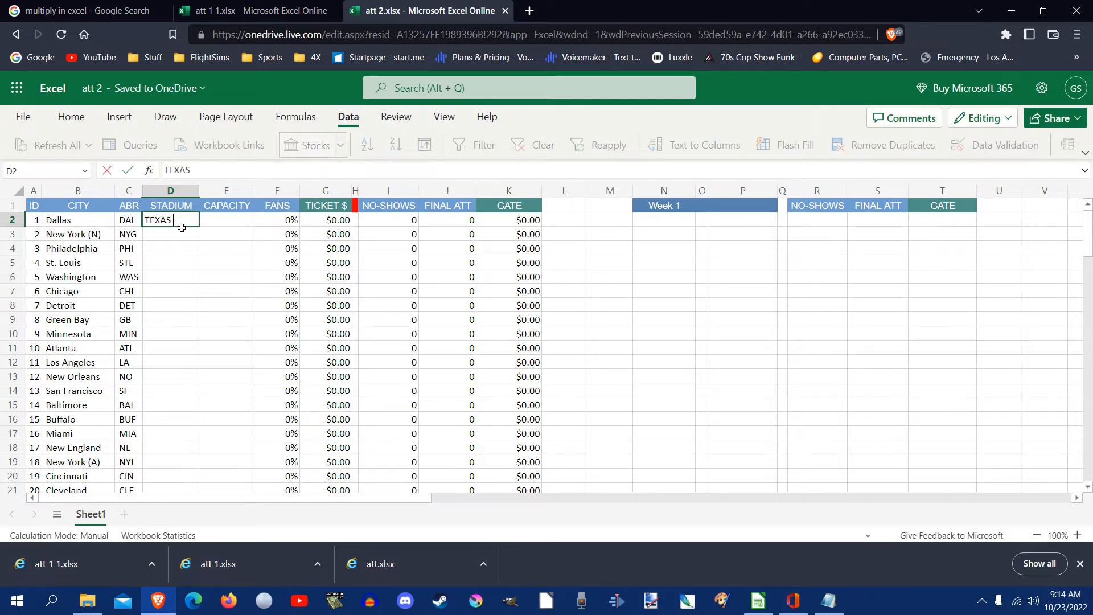
pyautogui.write(' STADIUM')
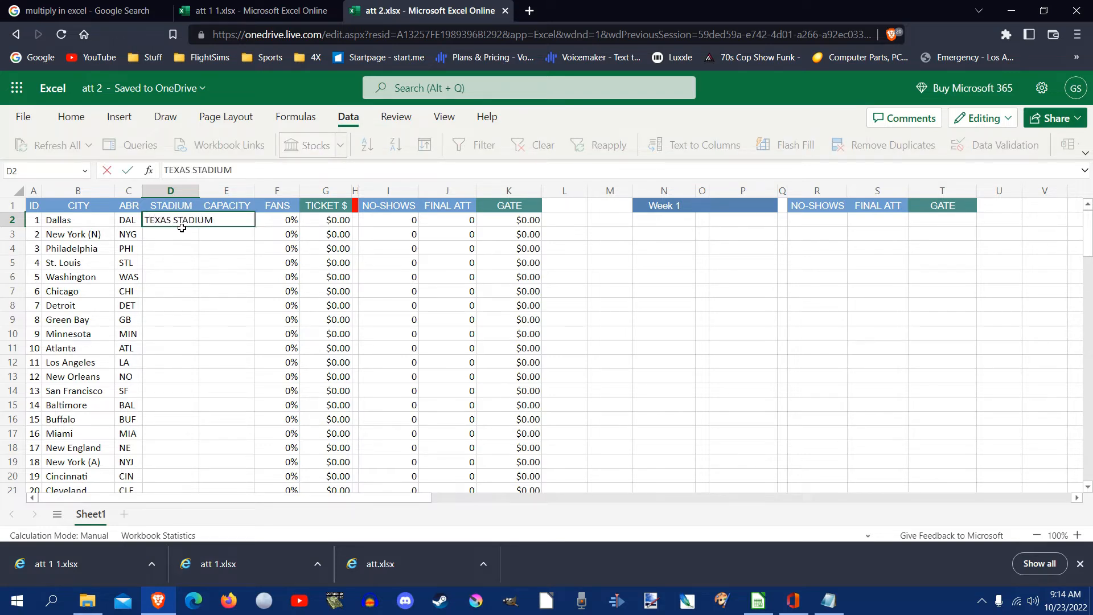
pyautogui.press('Tab')
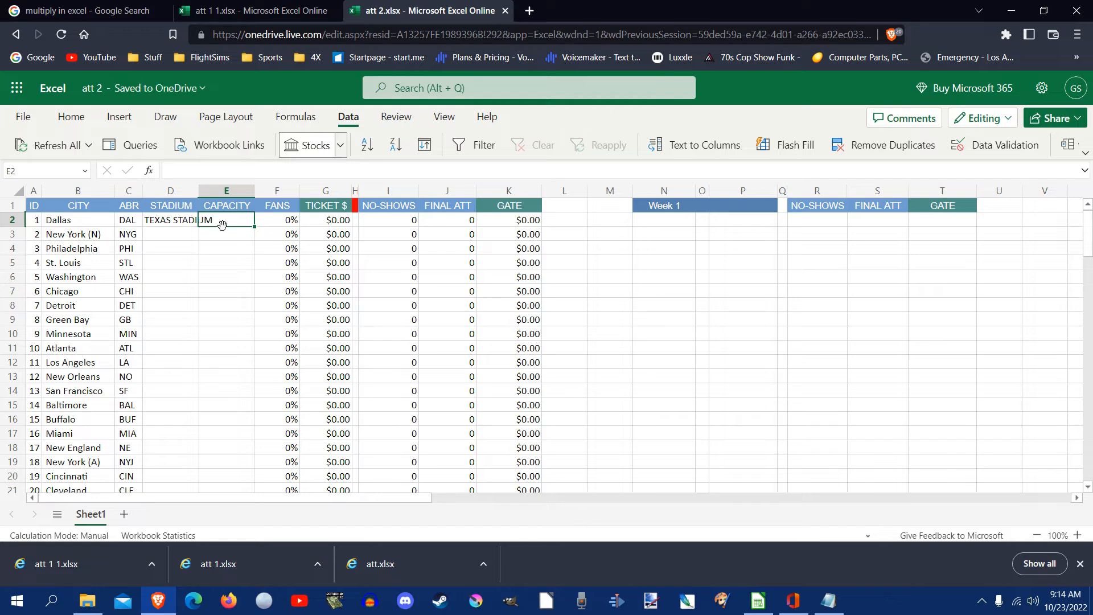
pyautogui.write('70000')
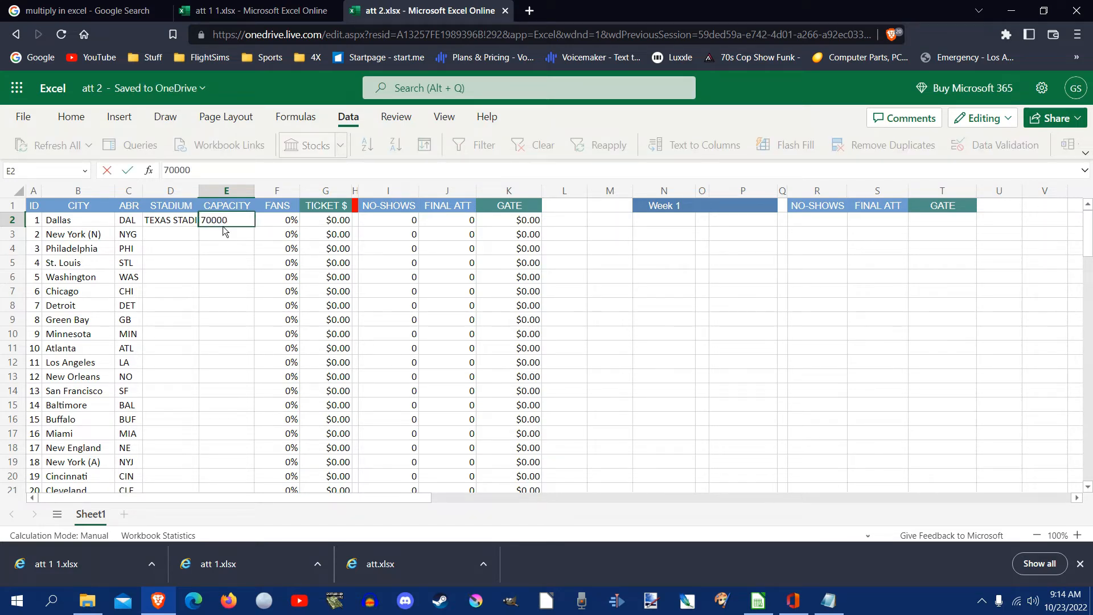
pyautogui.press('Tab')
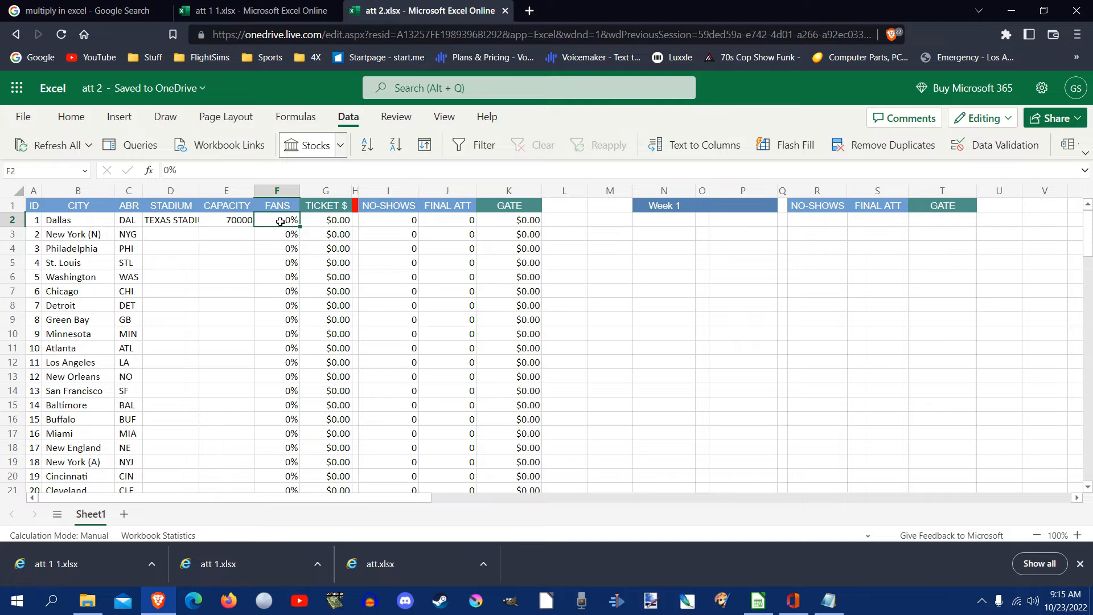
# Set the Dallas FANS percentage to 2% and its ticket price to 5 dollars.
pyautogui.write('2')
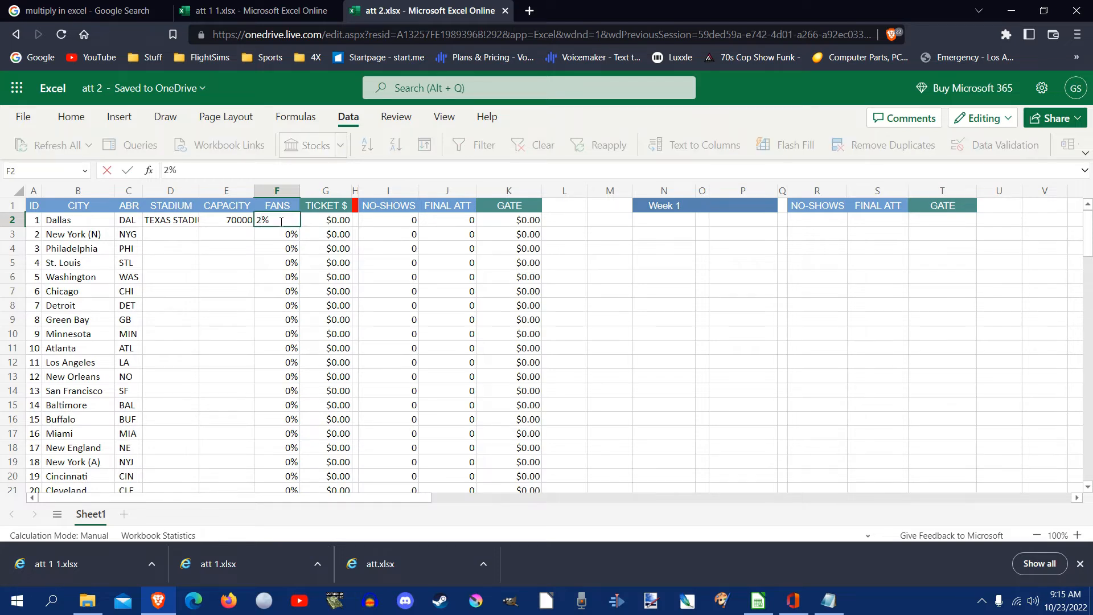
pyautogui.press('Tab')
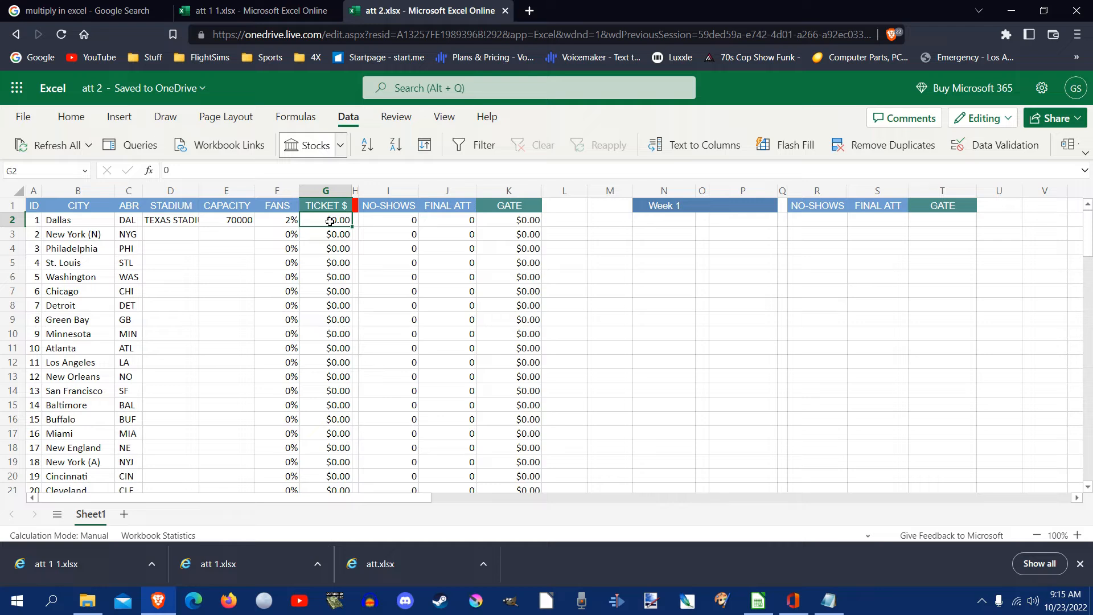
pyautogui.write('5')
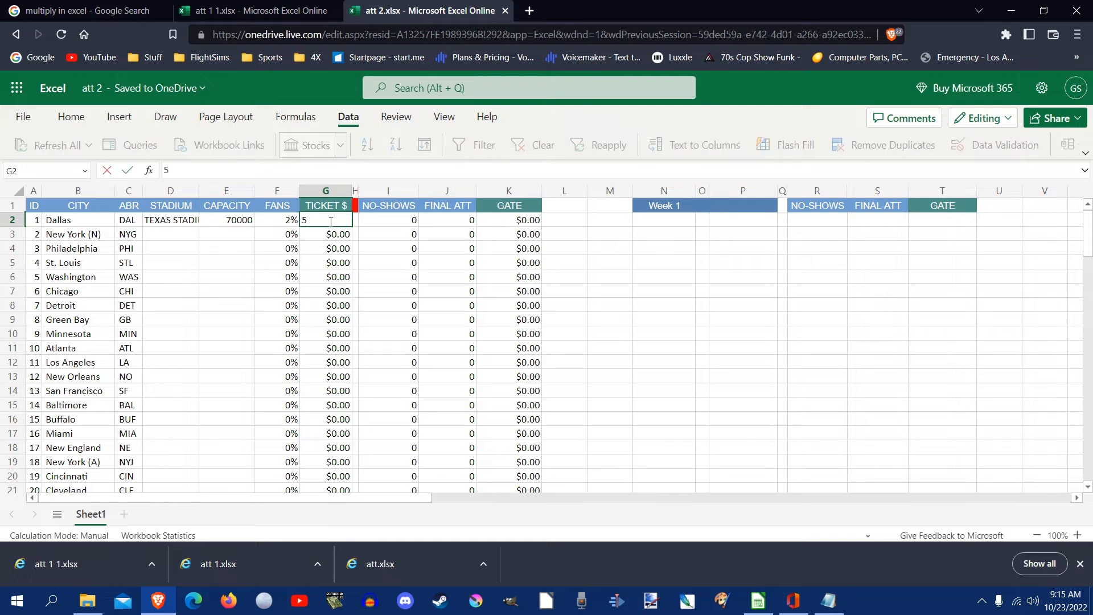
pyautogui.click(378, 221)
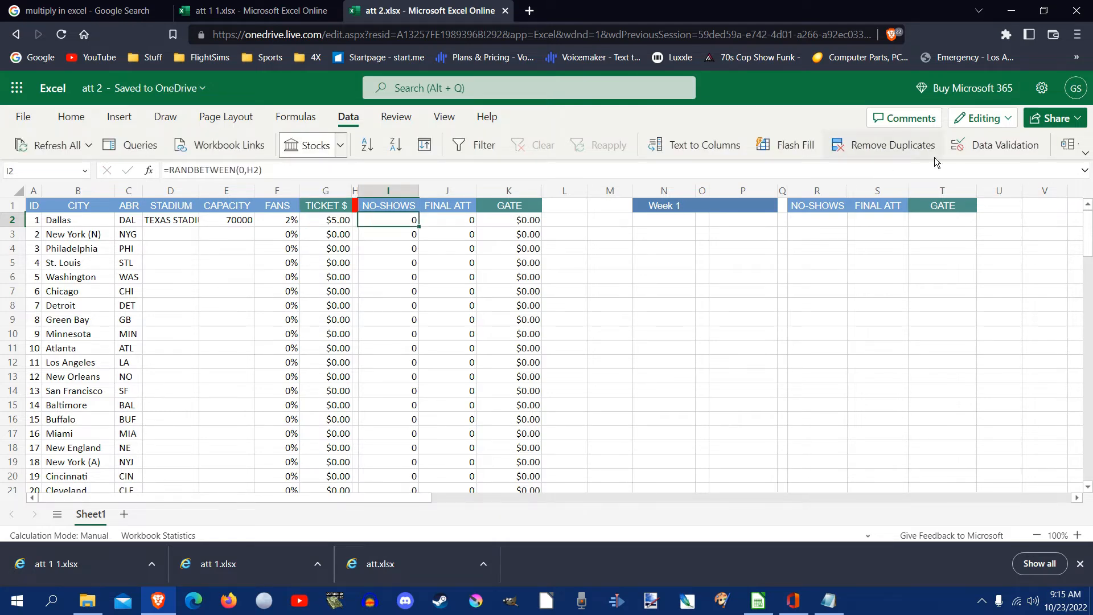
# Recalculate the sheet several times to generate random no-shows, final attendance and gate for Dallas.
pyautogui.click(287, 118)
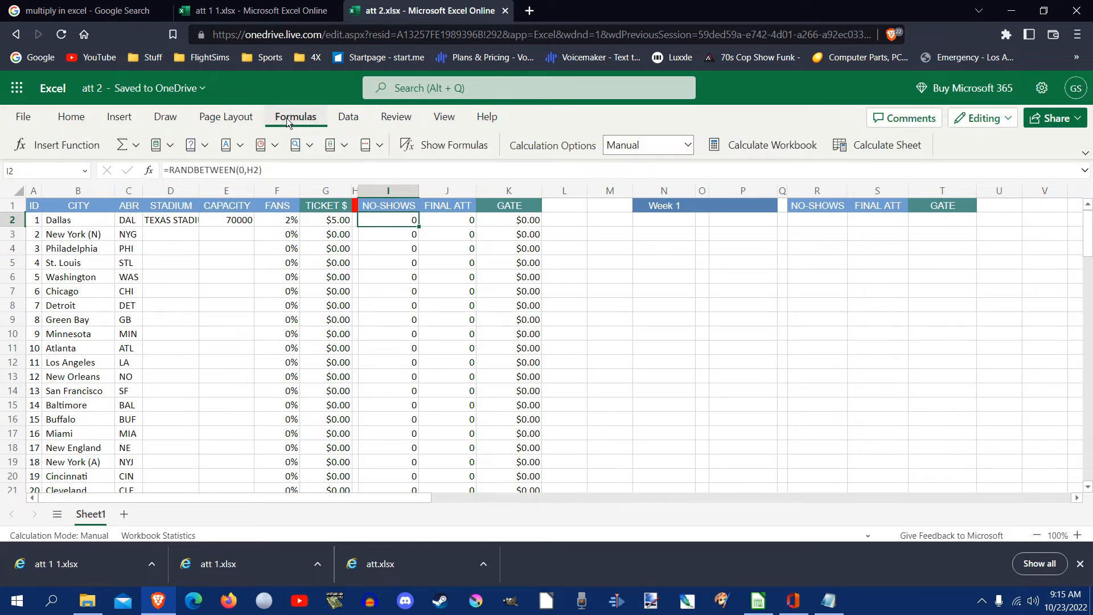
pyautogui.click(864, 147)
pyautogui.click(886, 149)
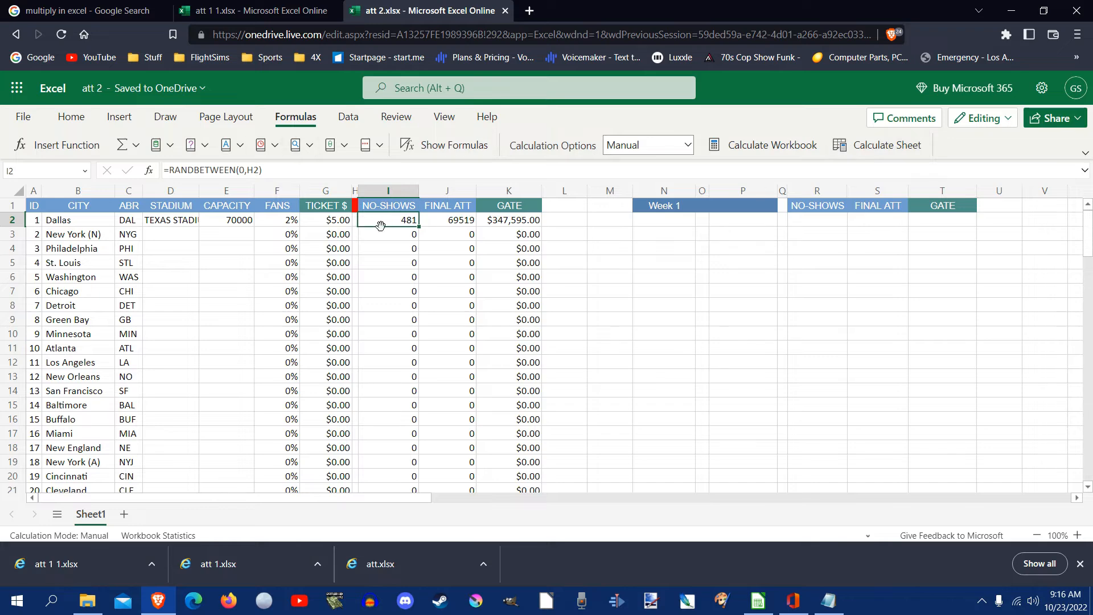
pyautogui.click(887, 149)
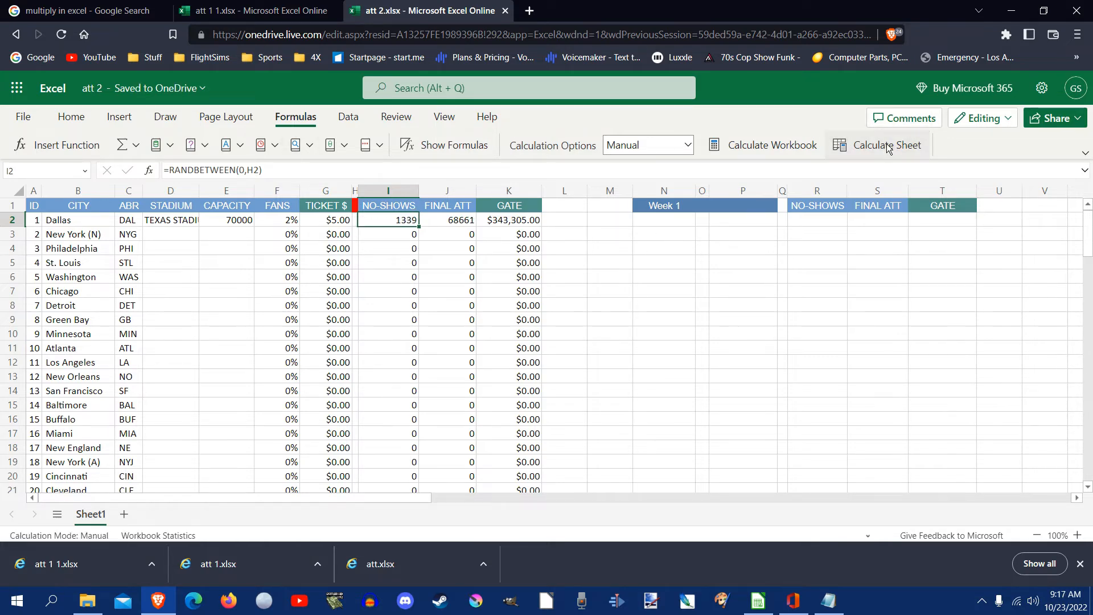
pyautogui.scroll(-5, 391, 269)
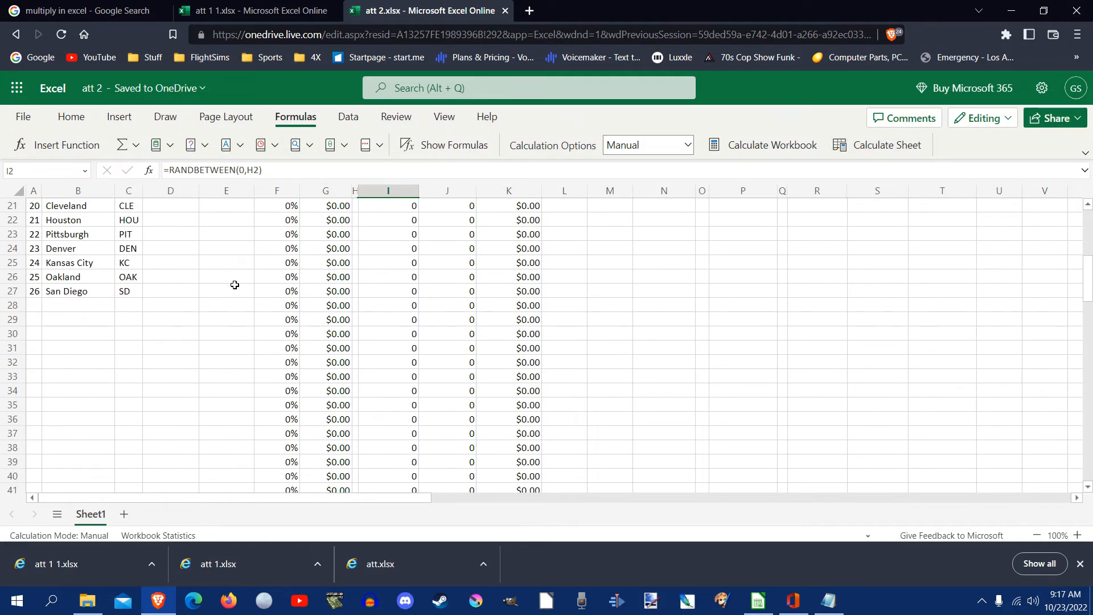
pyautogui.scroll(5, 232, 267)
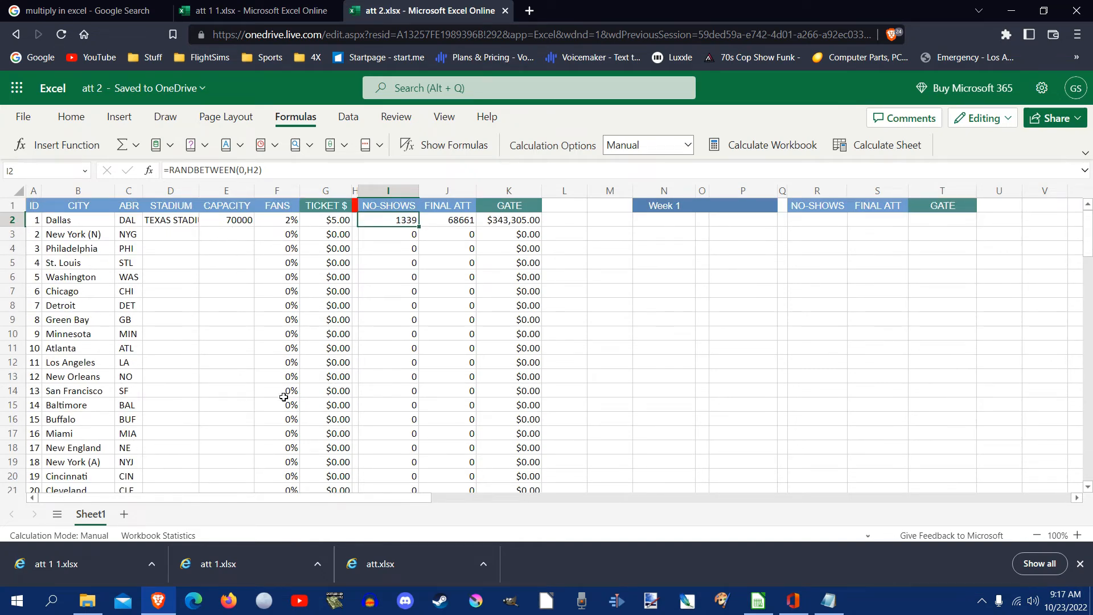
pyautogui.scroll(-3, 272, 383)
pyautogui.scroll(3, 272, 380)
# Copy the Dallas no-shows, final attendance and gate from I2:K2 and paste them as values only at R2.
pyautogui.click(443, 221)
pyautogui.click(412, 221)
pyautogui.keyDown('shift'); pyautogui.click(452, 220); pyautogui.keyUp('shift')
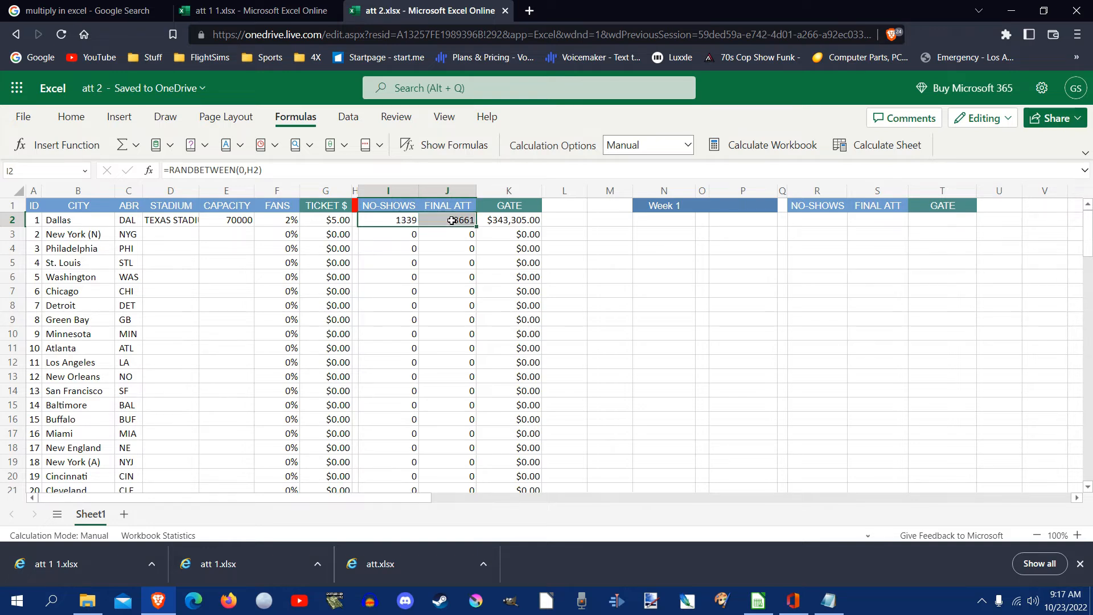
pyautogui.keyDown('shift'); pyautogui.click(490, 223); pyautogui.keyUp('shift')
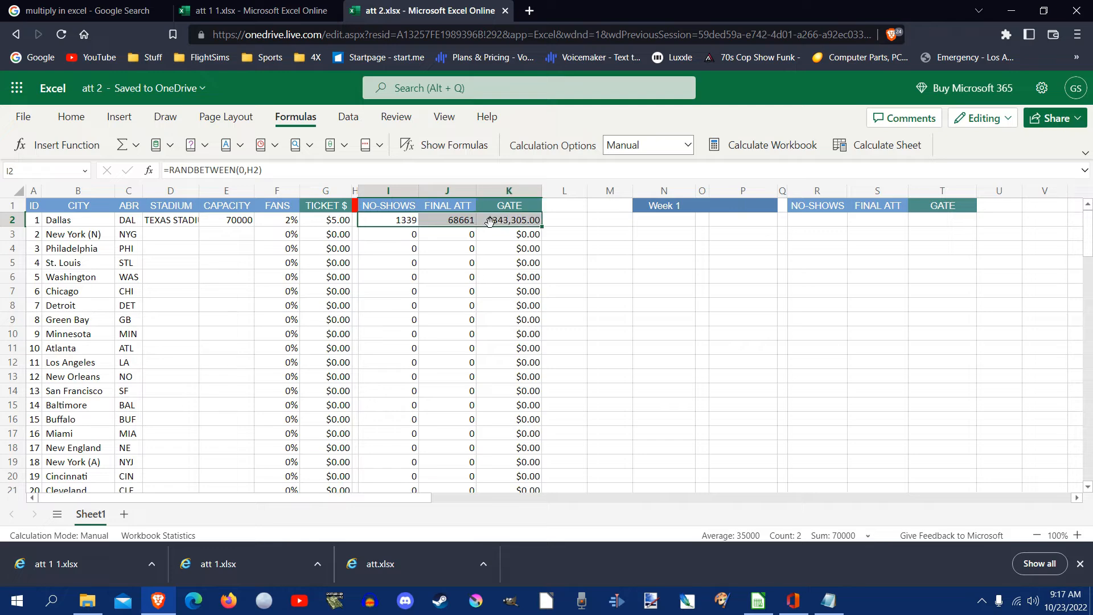
pyautogui.rightClick(490, 221)
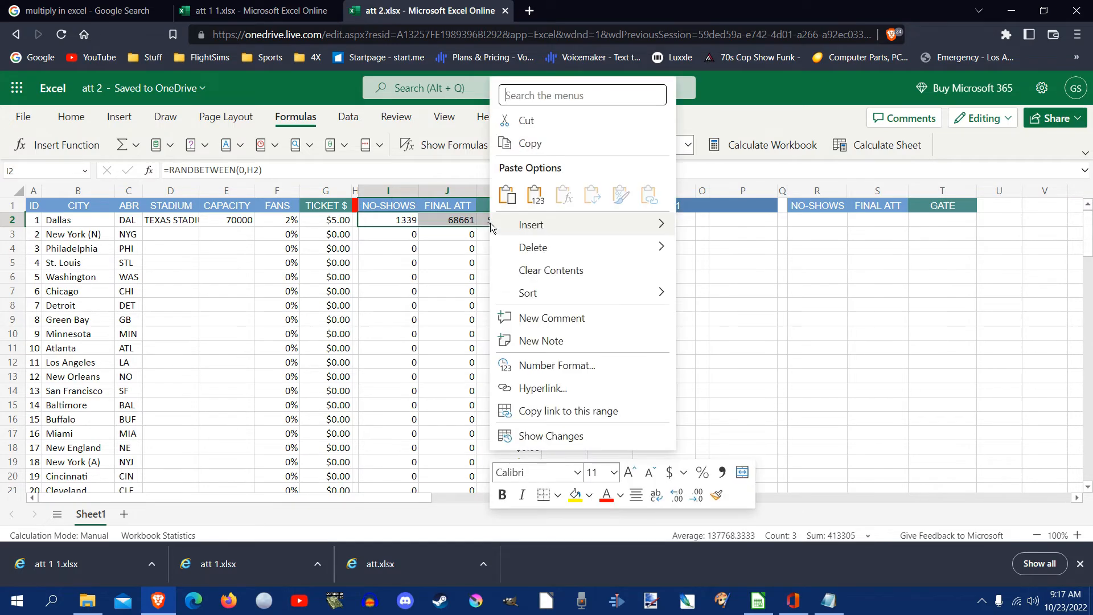
pyautogui.click(515, 144)
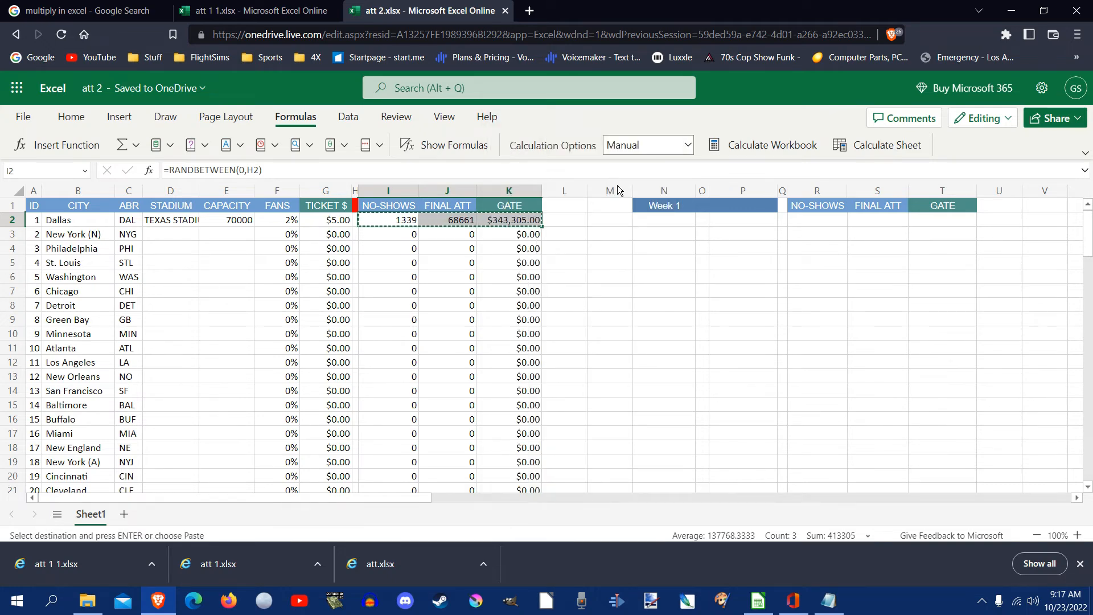
pyautogui.click(819, 220)
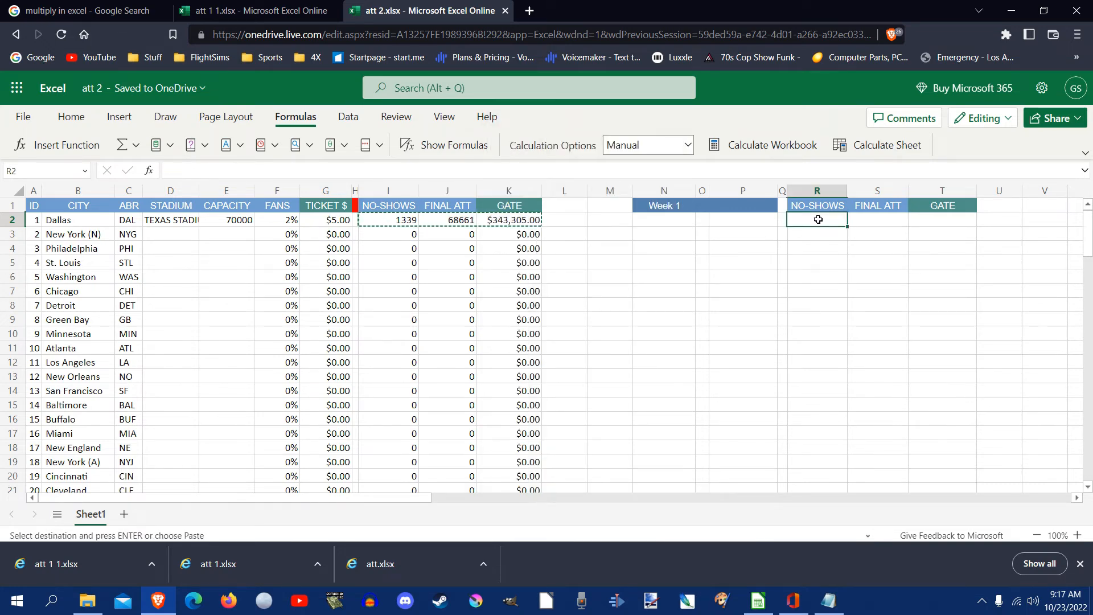
pyautogui.rightClick(819, 220)
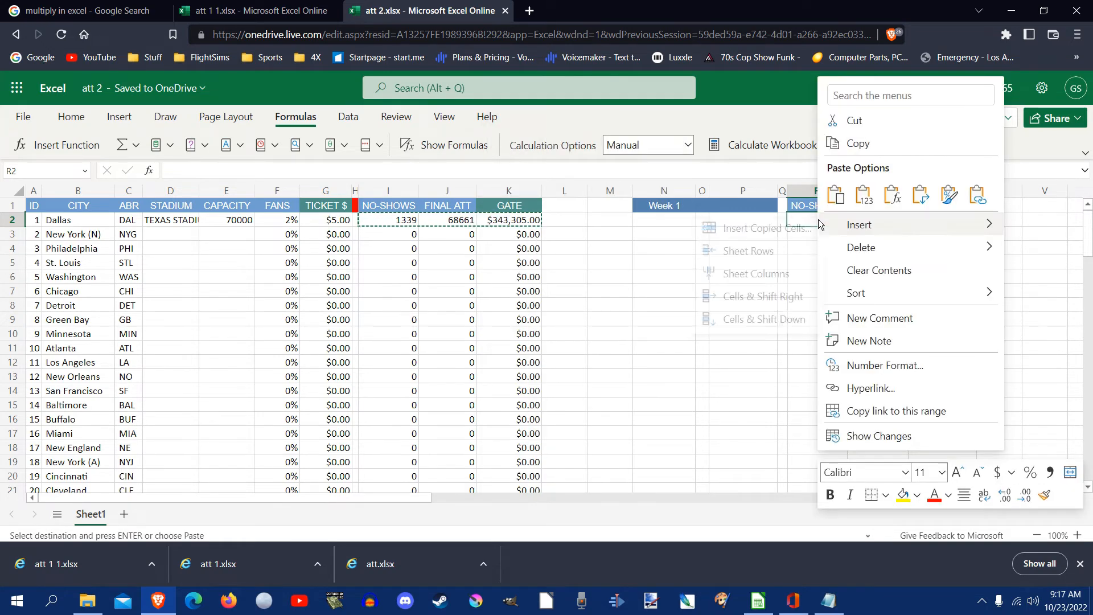
pyautogui.click(864, 195)
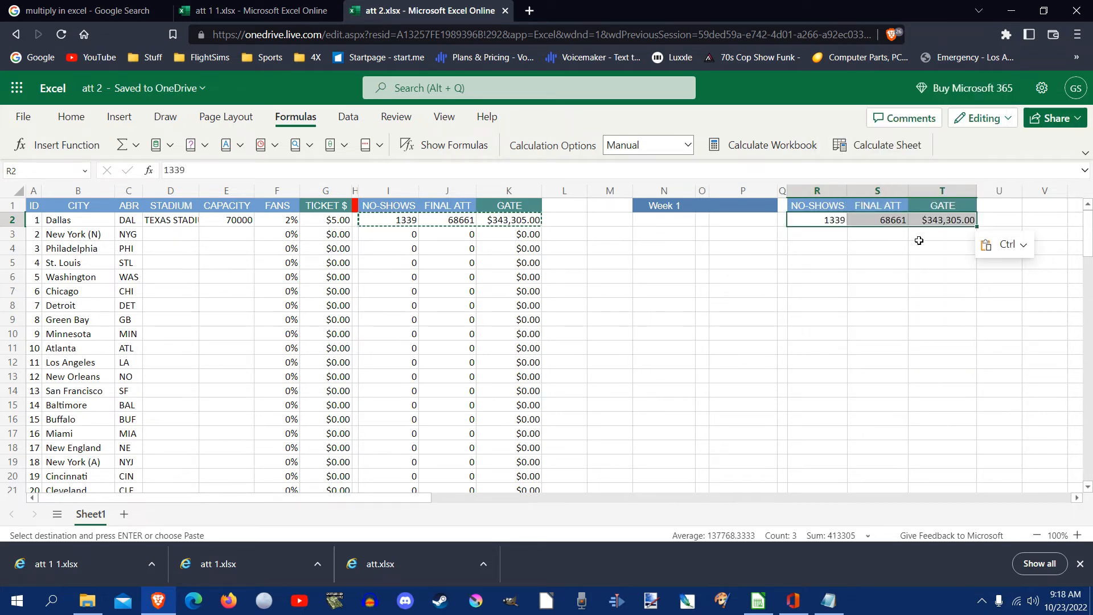
# Compare the pasted gate value in T2 with the formula in K2 and check the paste options at R2.
pyautogui.click(897, 248)
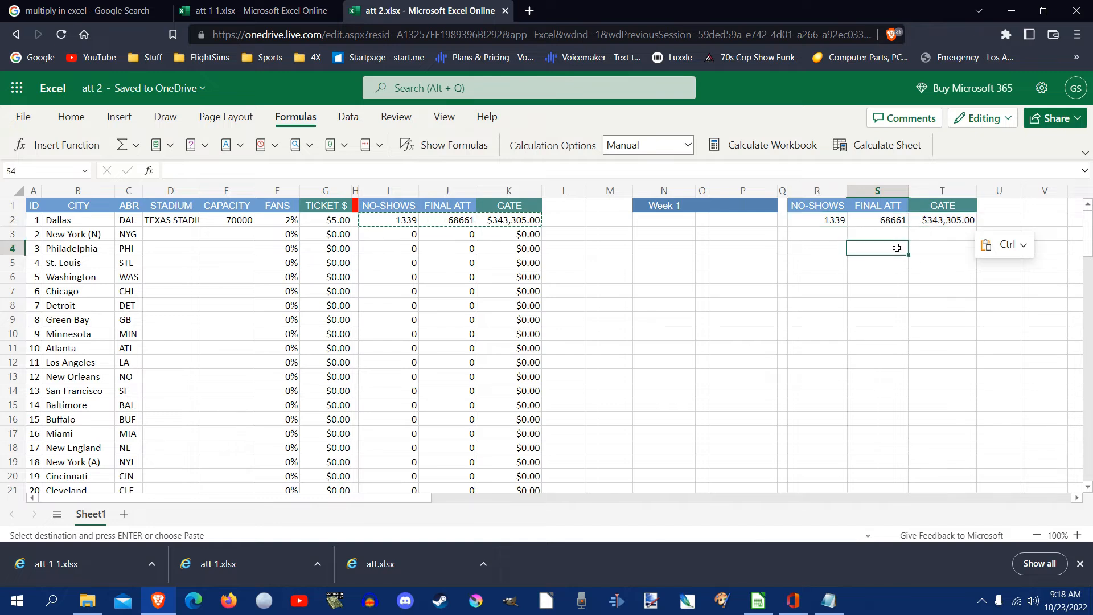
pyautogui.click(930, 222)
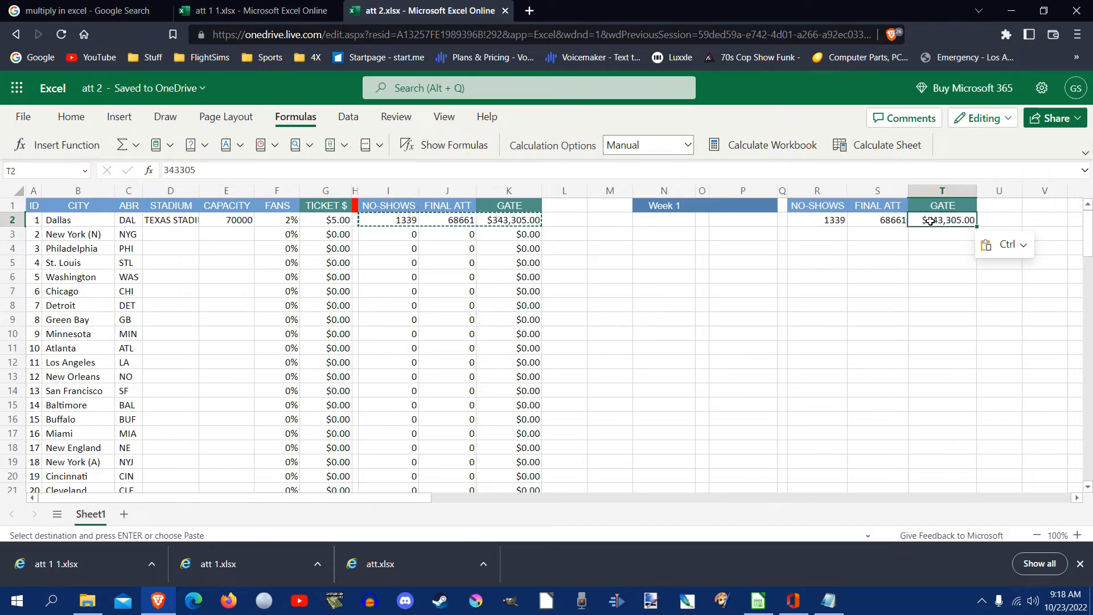
pyautogui.click(522, 221)
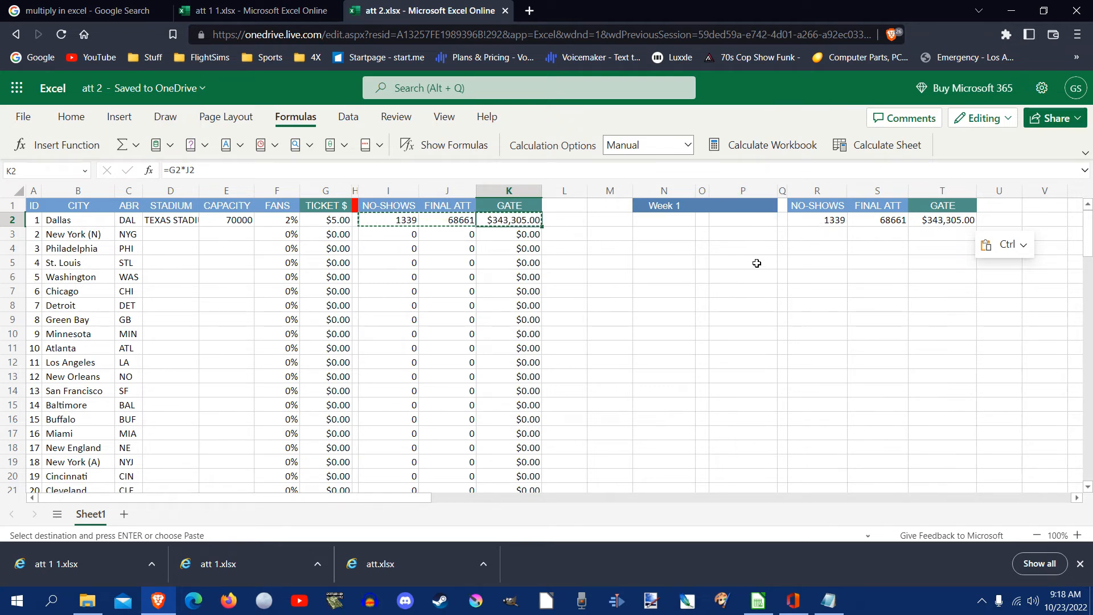
pyautogui.rightClick(833, 220)
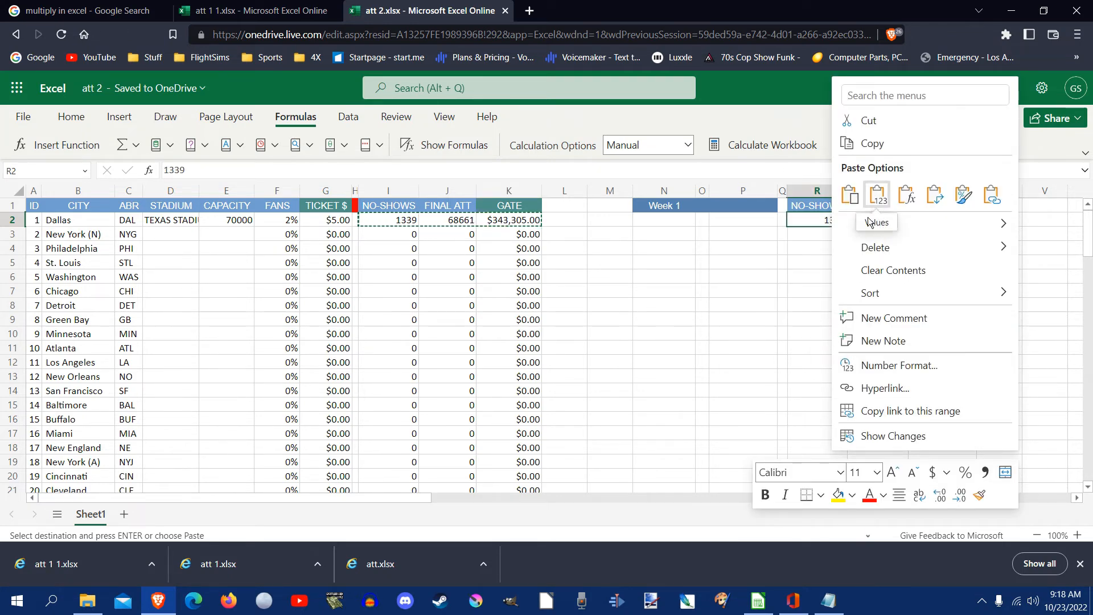
pyautogui.click(776, 87)
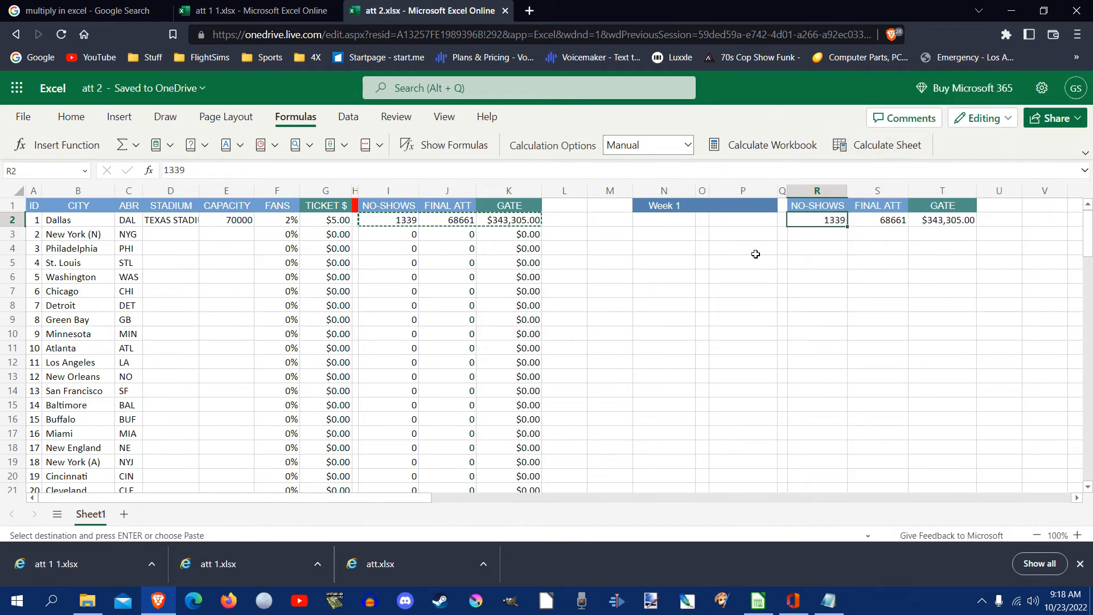
# Recalculate the sheet again to generate new random attendance figures for Dallas in columns I to K.
pyautogui.click(873, 149)
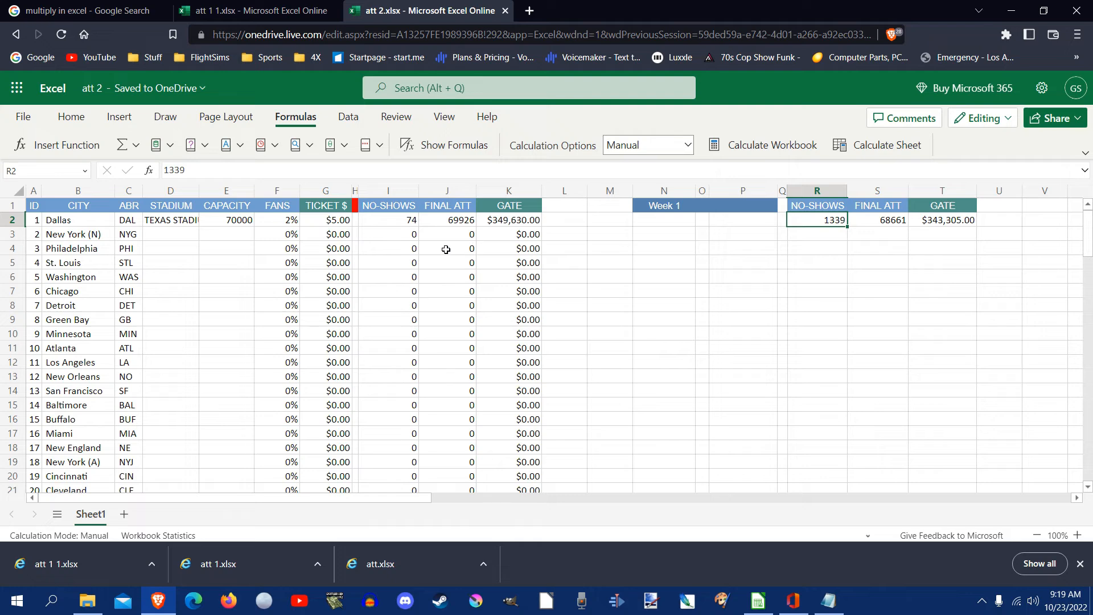
pyautogui.scroll(-1, 470, 311)
pyautogui.scroll(-5, 446, 414)
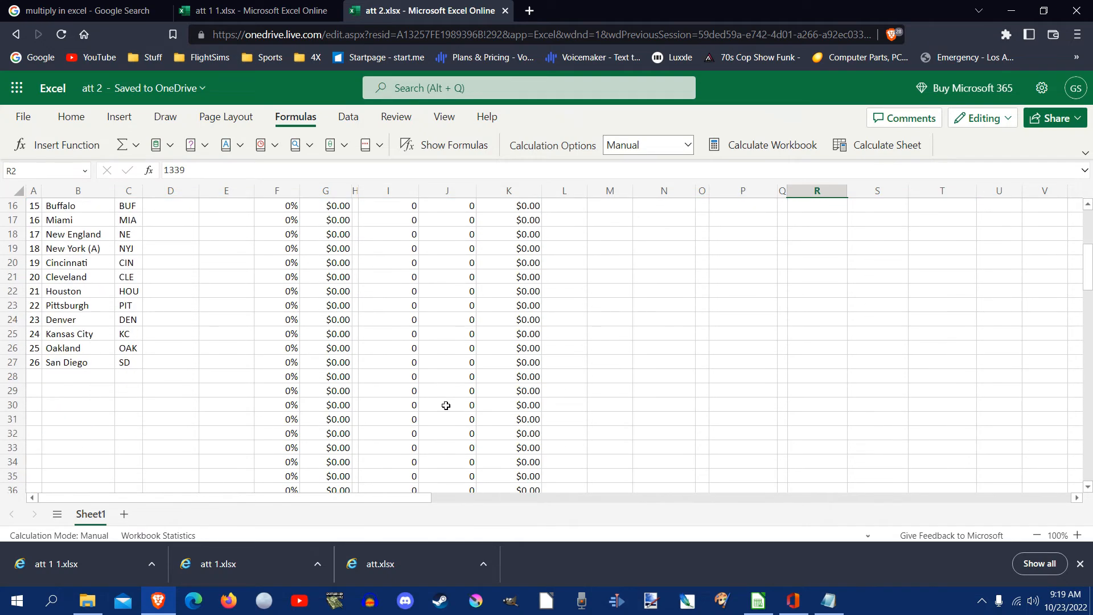
pyautogui.scroll(5, 446, 414)
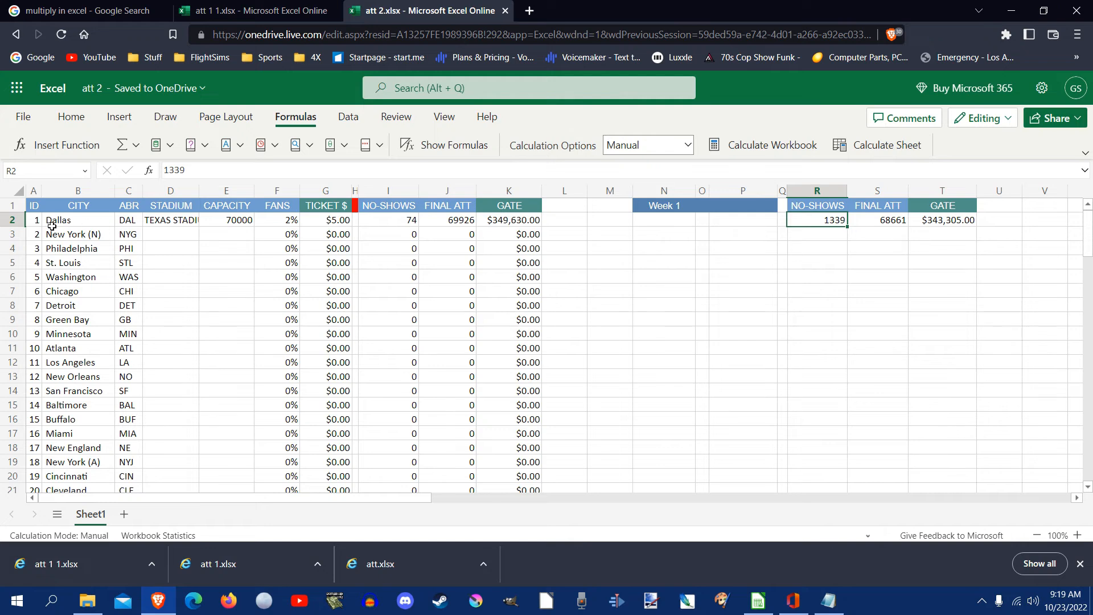
# Open 74nfl_weekly_schedules.txt from the import_export folder and move its window so the schedule text is readable.
pyautogui.click(676, 223)
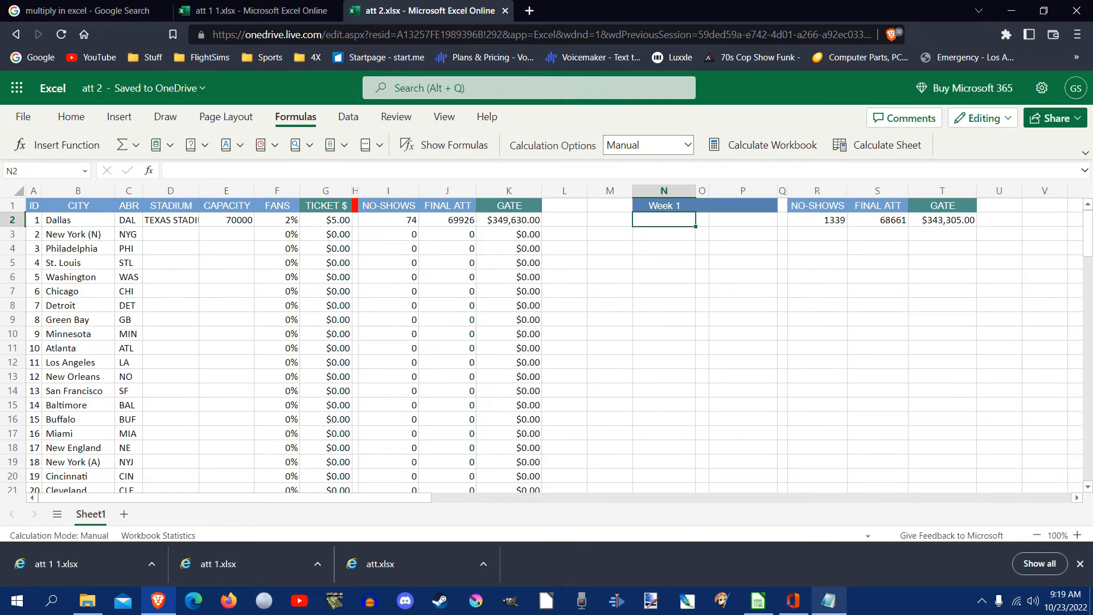
pyautogui.click(88, 610)
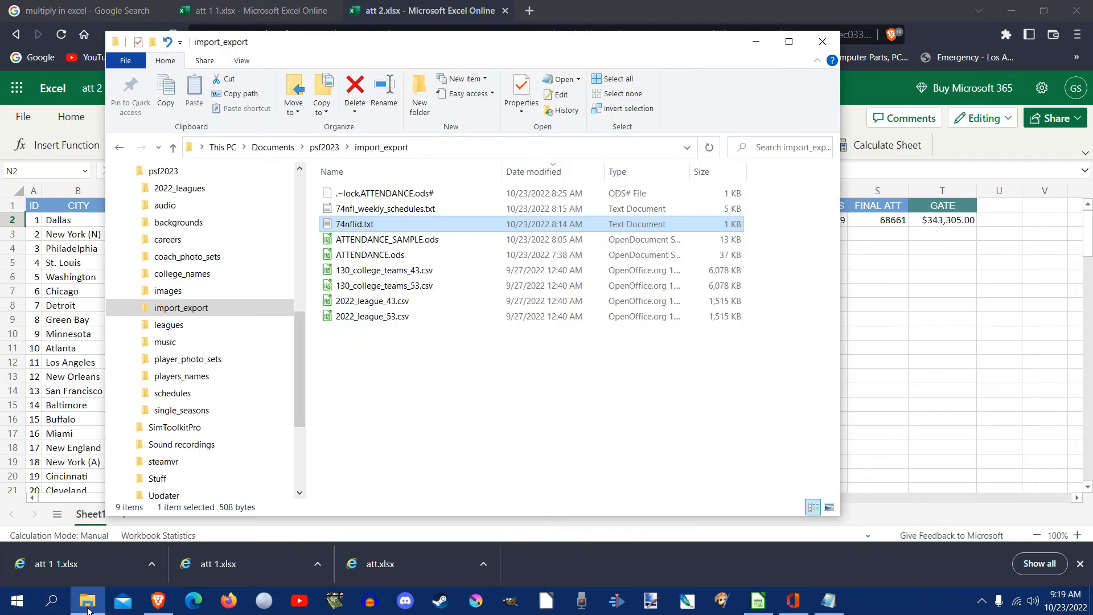
pyautogui.doubleClick(404, 211)
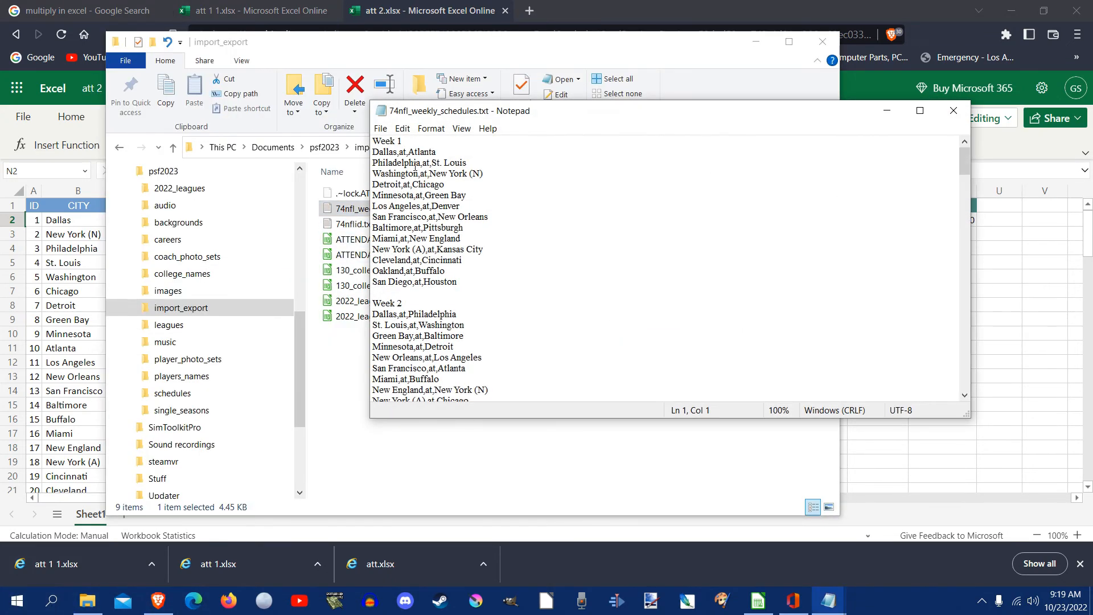
pyautogui.click(406, 133)
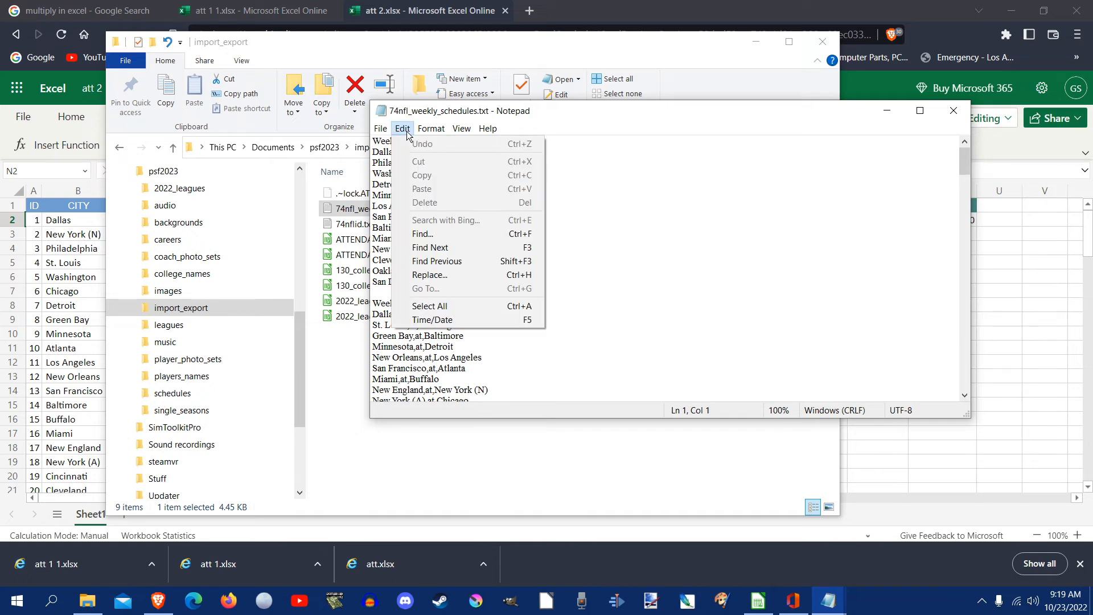
pyautogui.moveTo(440, 124)
pyautogui.moveTo(831, 103); pyautogui.dragTo(768, 176)
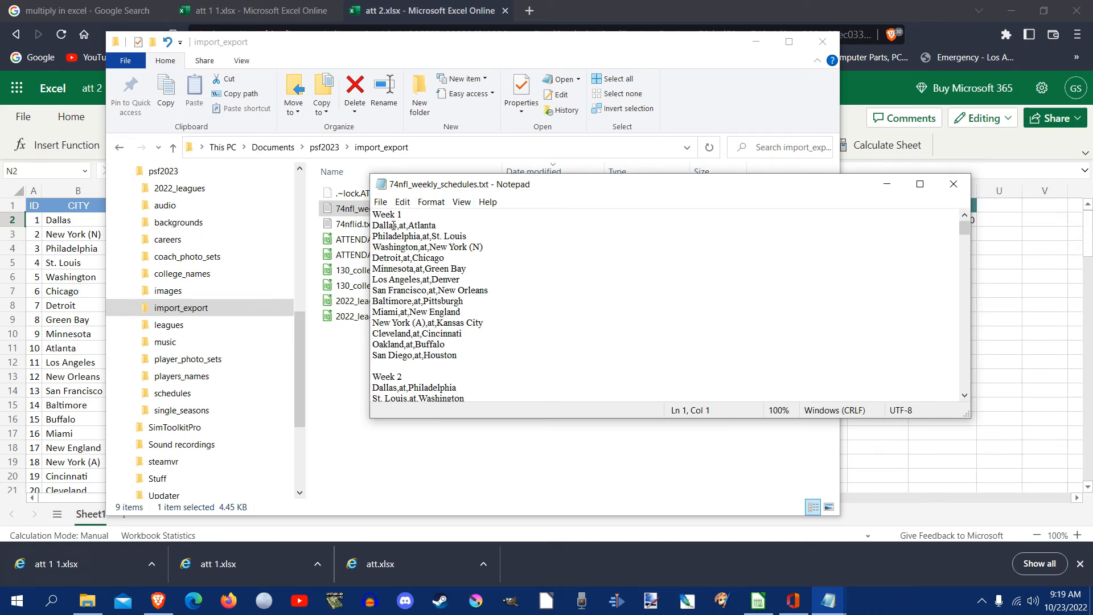
# Delete the Week 1 heading and its blank line so the schedule text starts with Dallas,at,Atlanta.
pyautogui.moveTo(405, 214); pyautogui.dragTo(366, 212)
pyautogui.press('Delete')
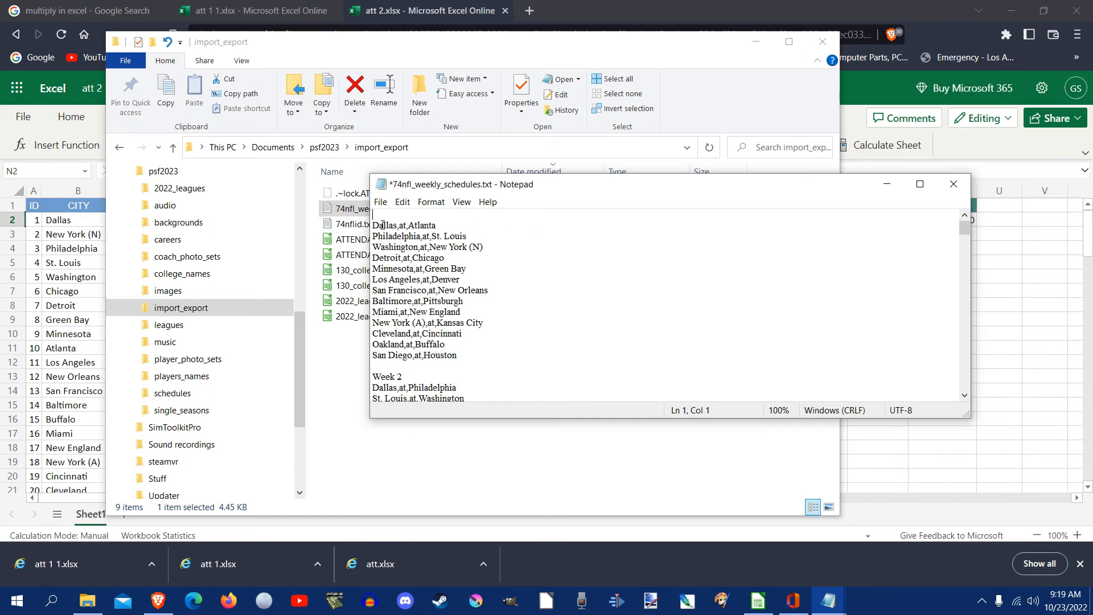
pyautogui.press('Delete')
# Copy the entire weekly schedule text and return to the att 2 workbook.
pyautogui.click(403, 201)
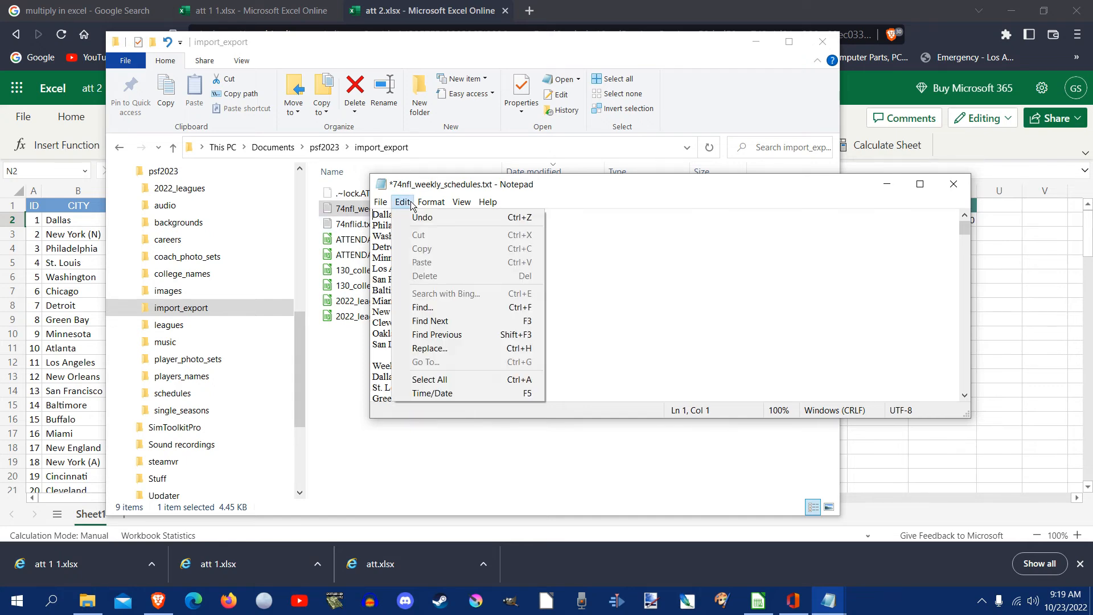
pyautogui.click(442, 373)
pyautogui.rightClick(438, 295)
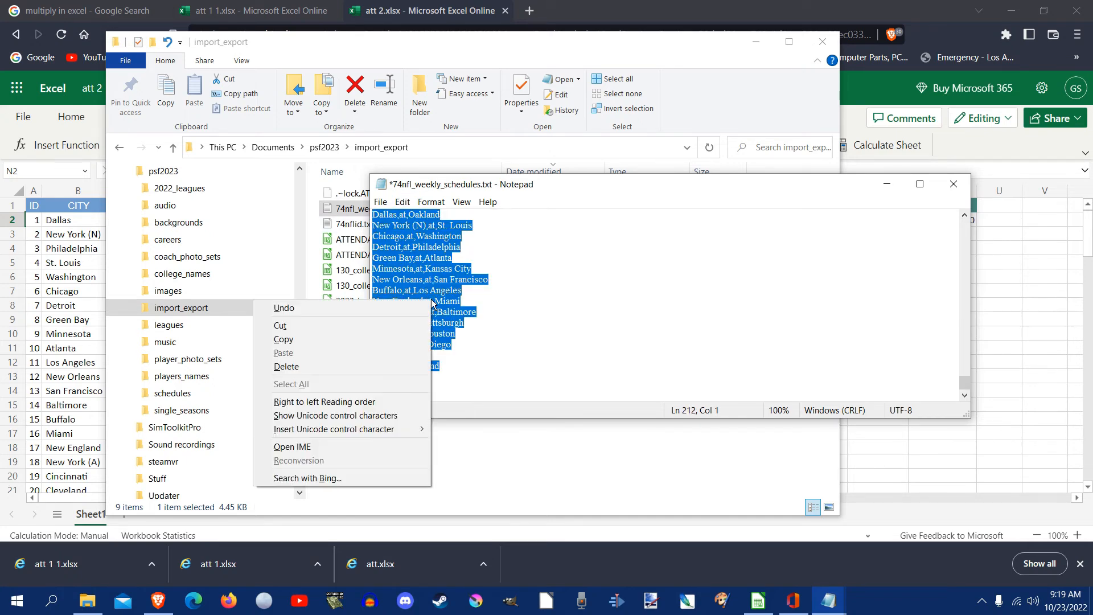
pyautogui.click(411, 342)
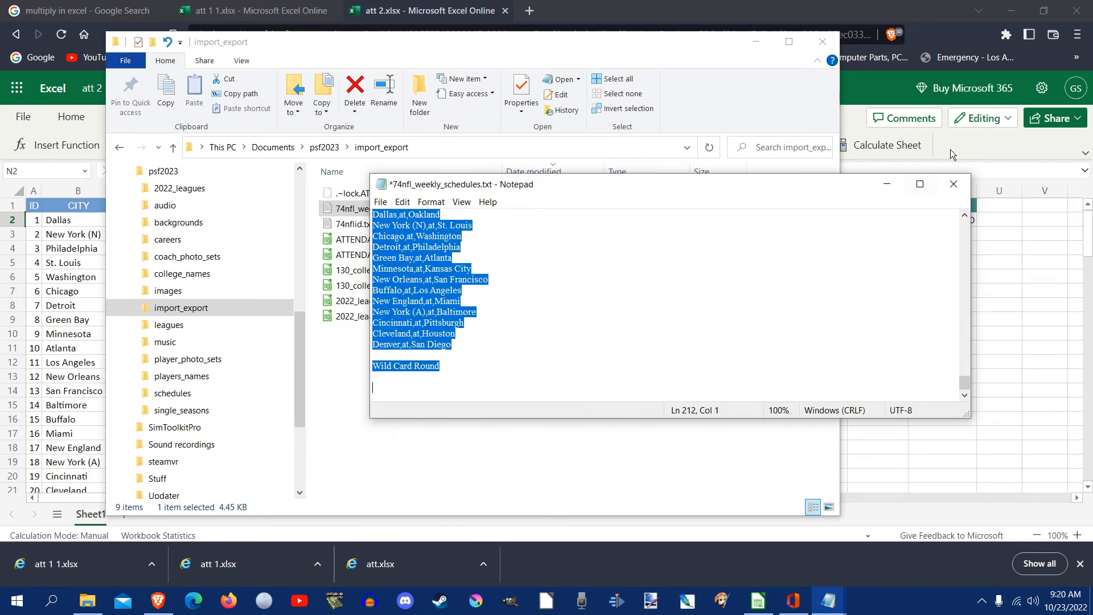
pyautogui.click(883, 93)
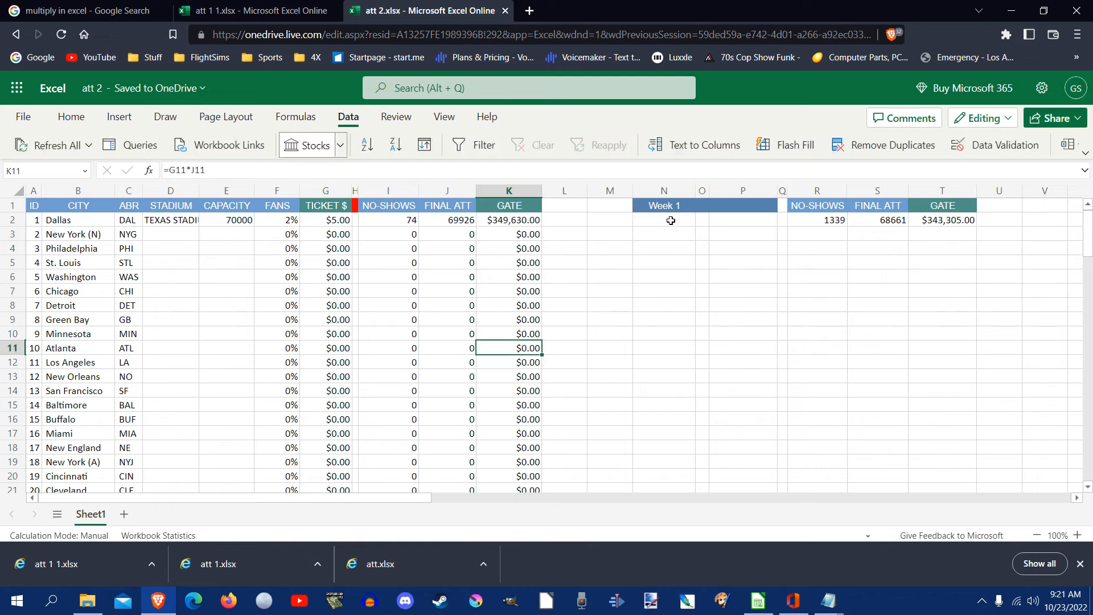
# Paste the schedule at N2 and split it into columns N to P using the comma delimiter.
pyautogui.click(671, 221)
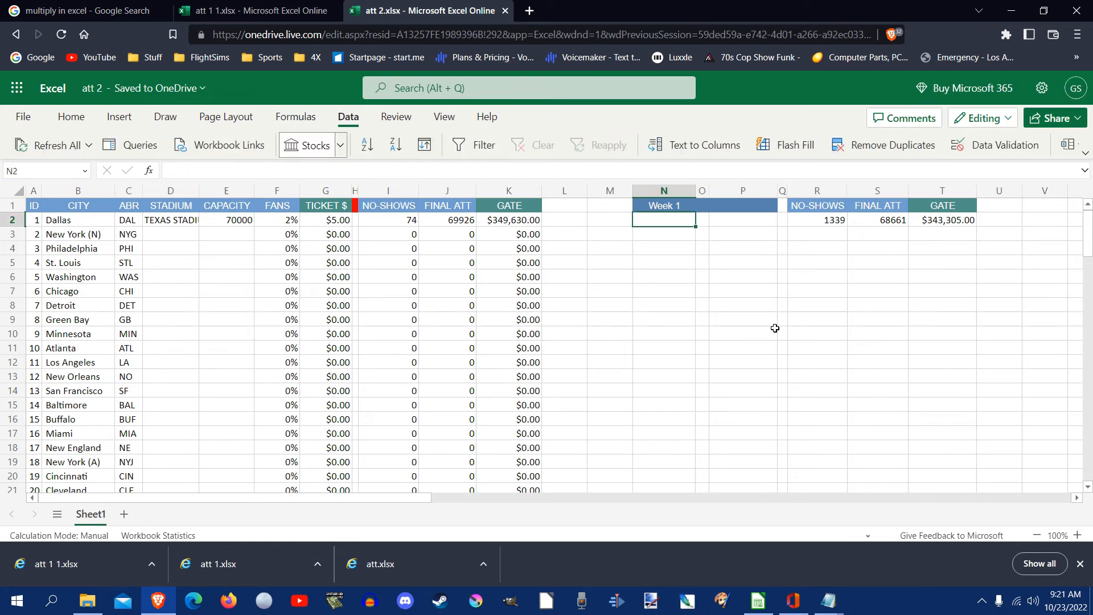
pyautogui.hotkey('ctrl', 'v')
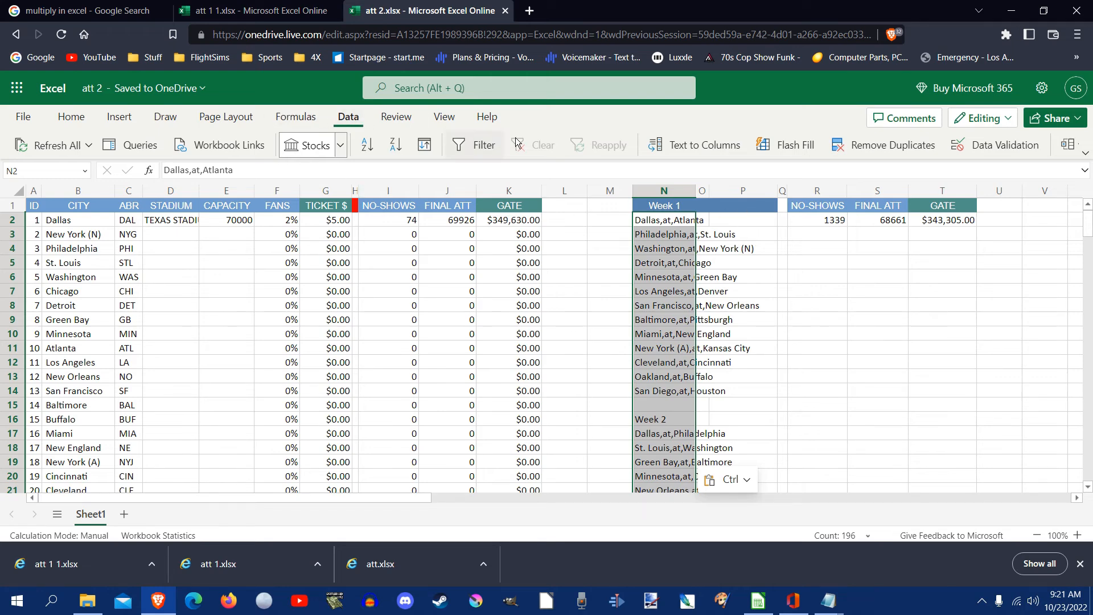
pyautogui.click(719, 149)
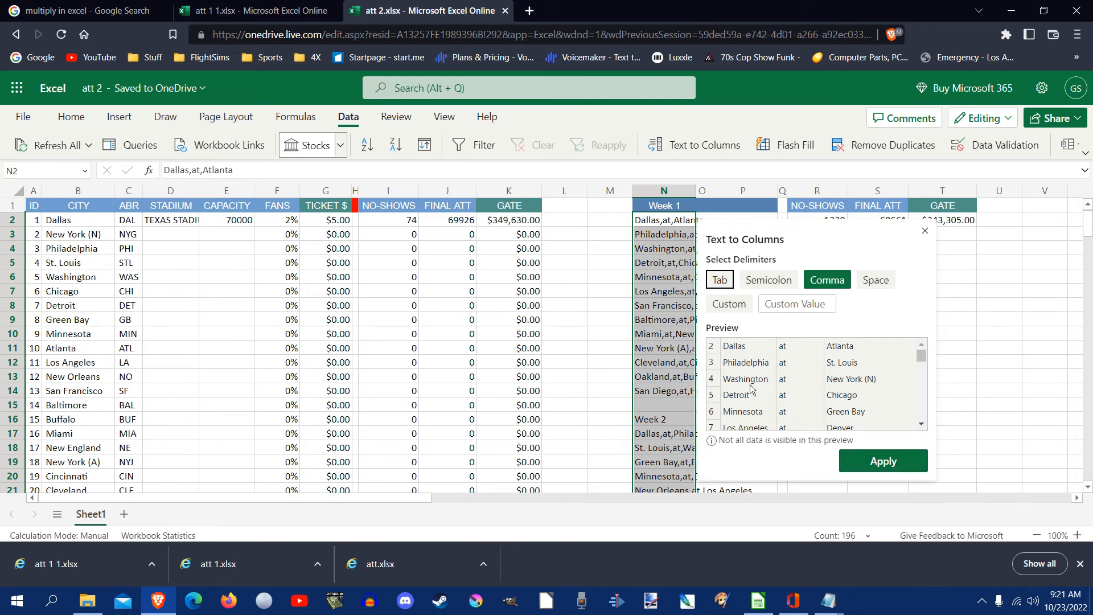
pyautogui.click(884, 461)
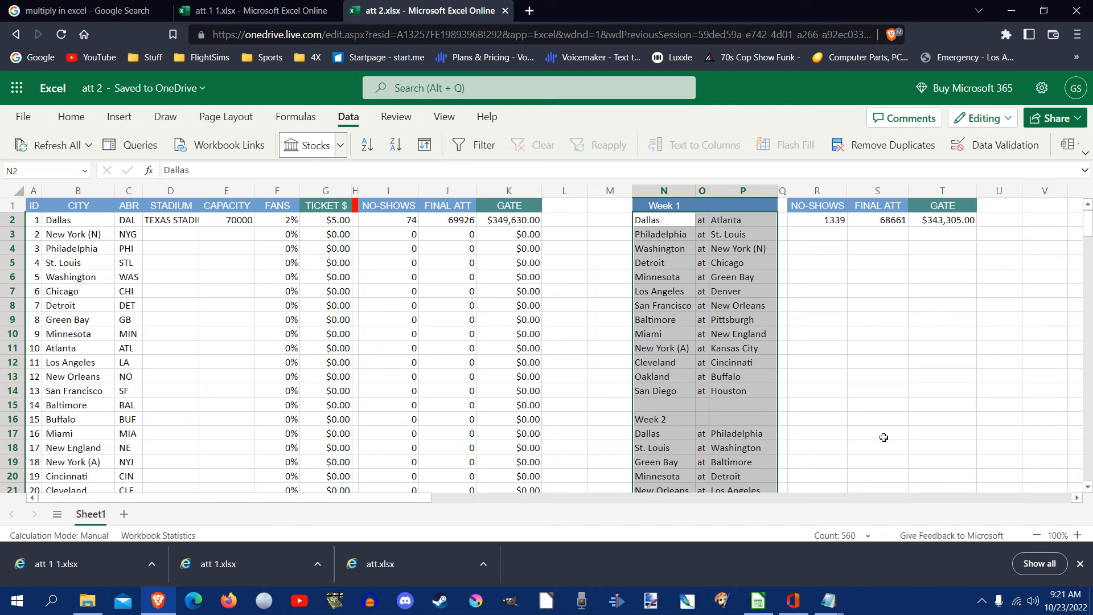
pyautogui.scroll(-8, 875, 430)
pyautogui.scroll(8, 854, 405)
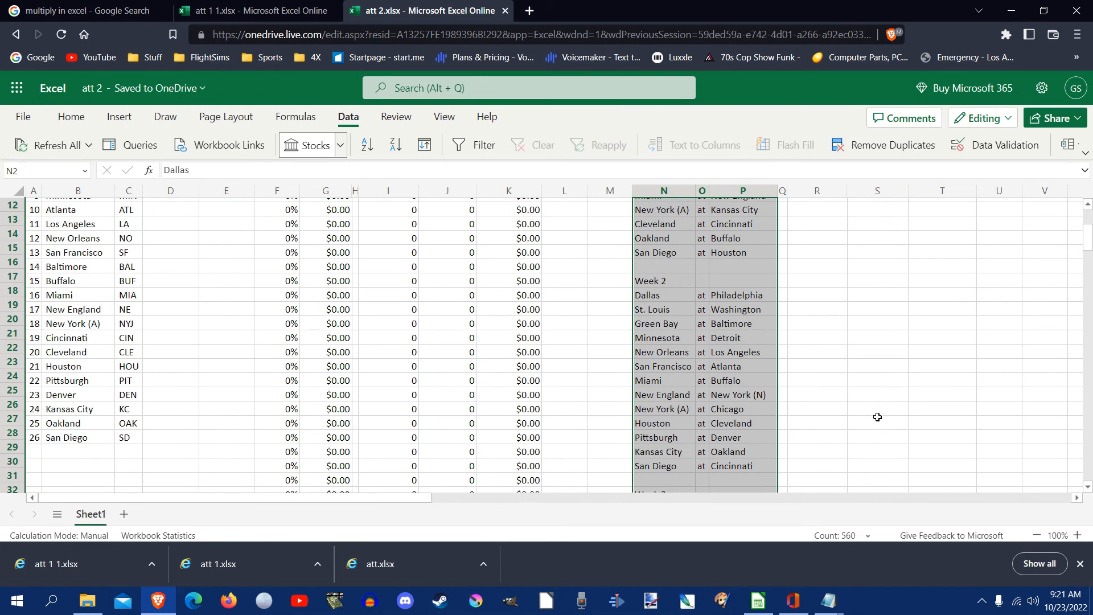
pyautogui.scroll(-5, 872, 413)
pyautogui.scroll(5, 871, 415)
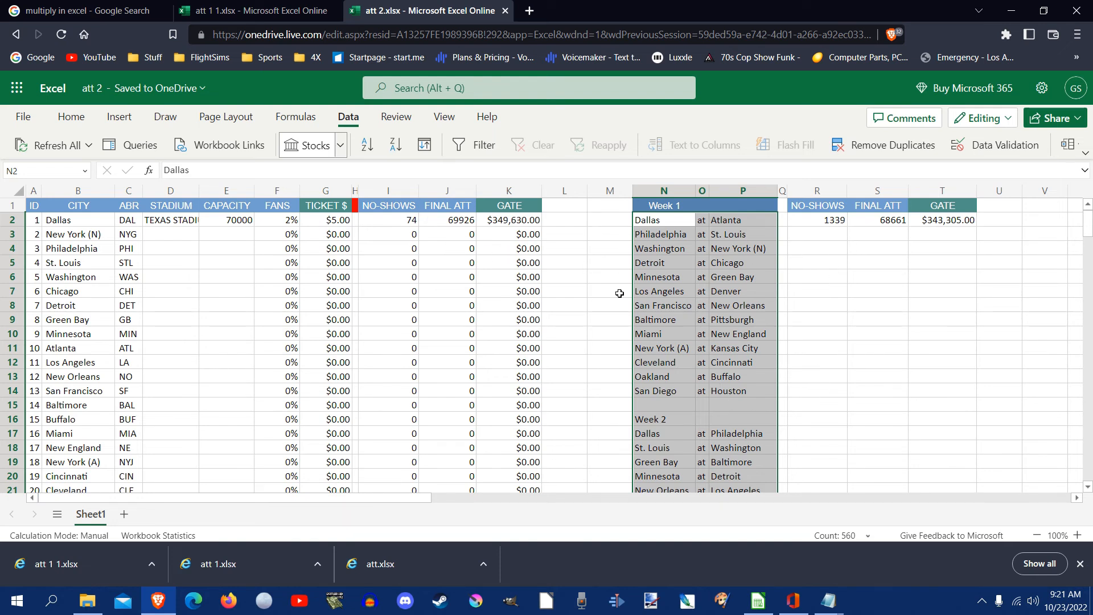
# Copy the St. Louis no-shows, final attendance and gate from I5:K5 and paste them as values only at R3.
pyautogui.click(745, 236)
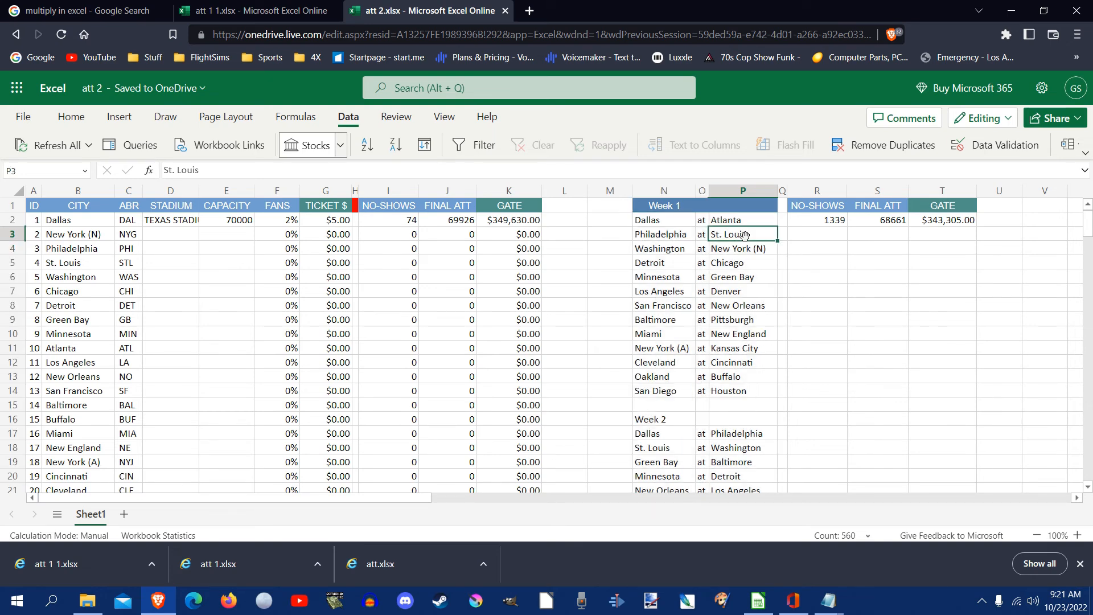
pyautogui.click(835, 233)
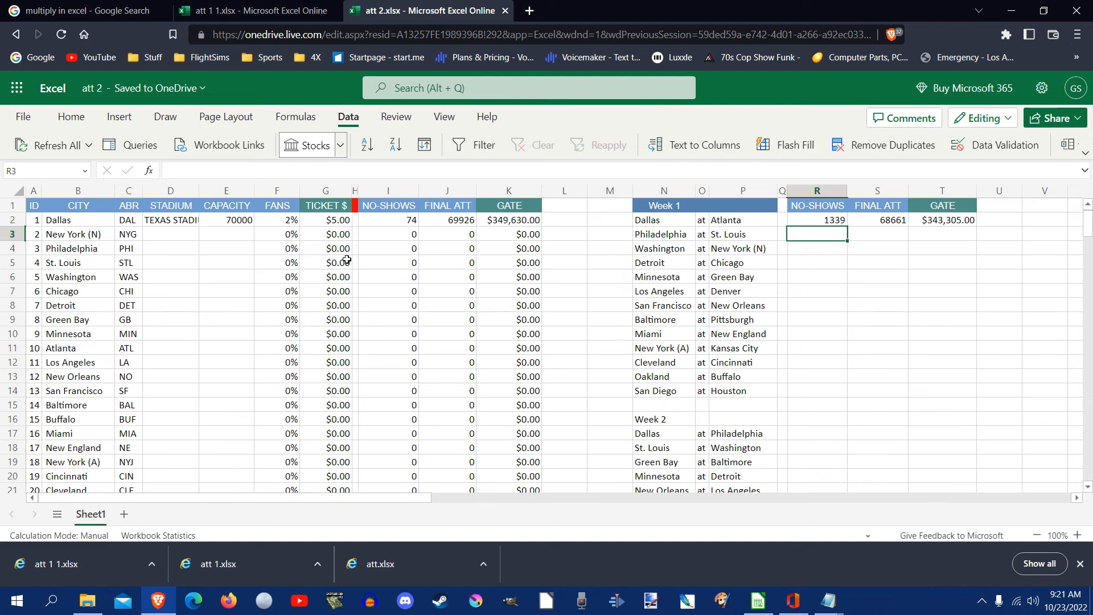
pyautogui.click(401, 266)
pyautogui.keyDown('shift'); pyautogui.click(522, 264); pyautogui.keyUp('shift')
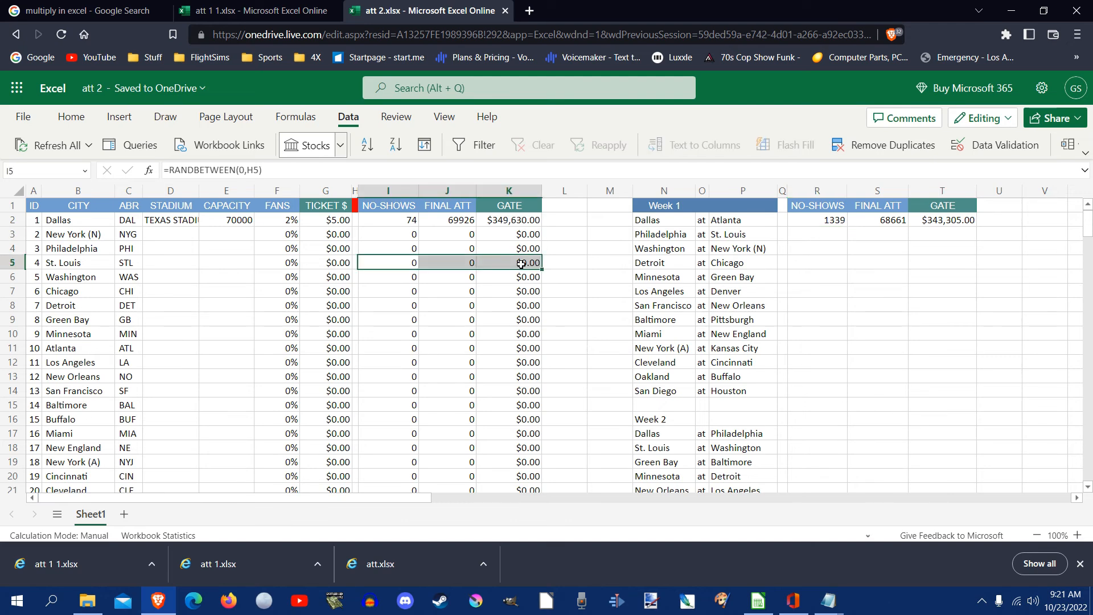
pyautogui.rightClick(522, 264)
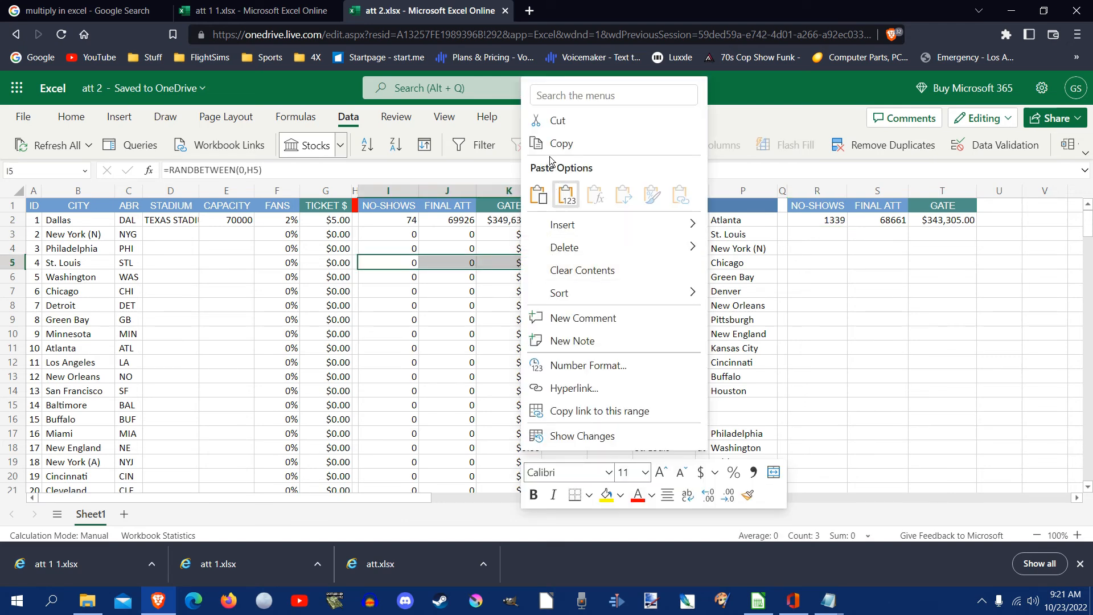
pyautogui.click(561, 143)
pyautogui.click(829, 235)
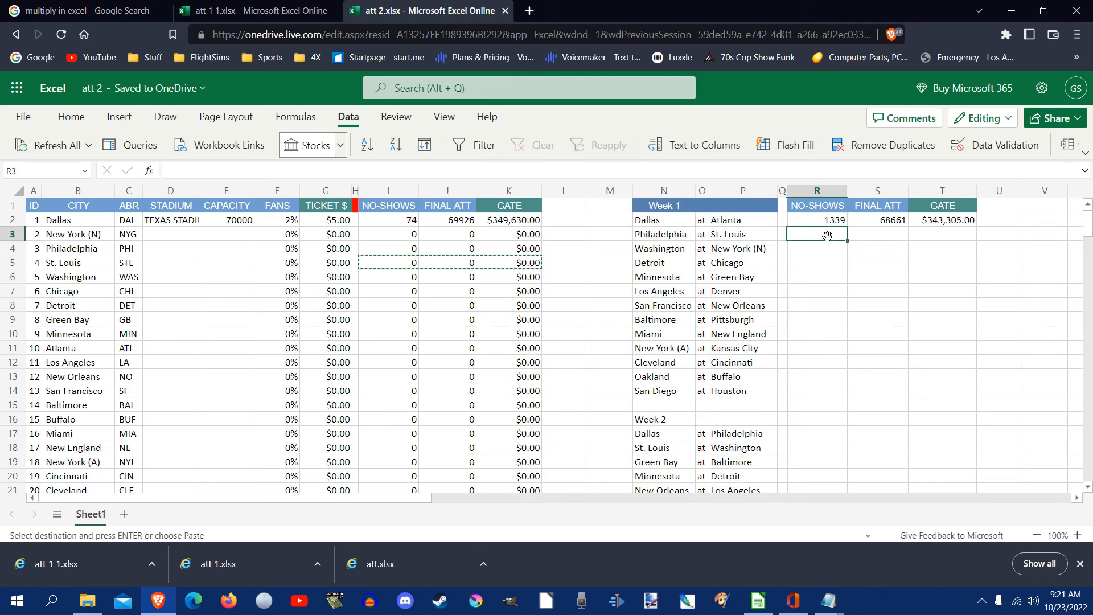
pyautogui.rightClick(827, 236)
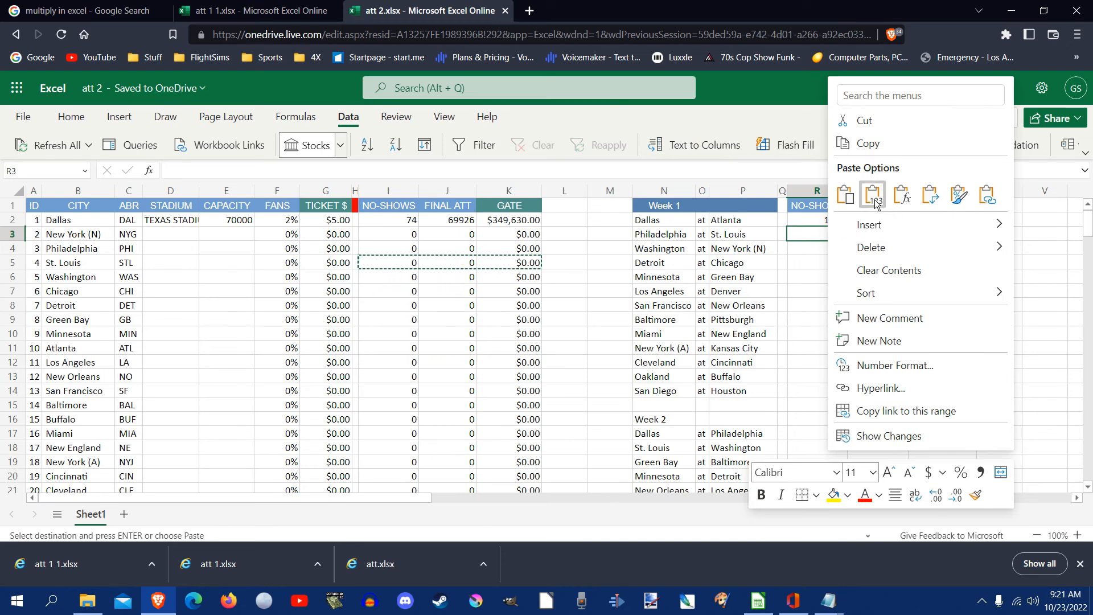
pyautogui.click(876, 205)
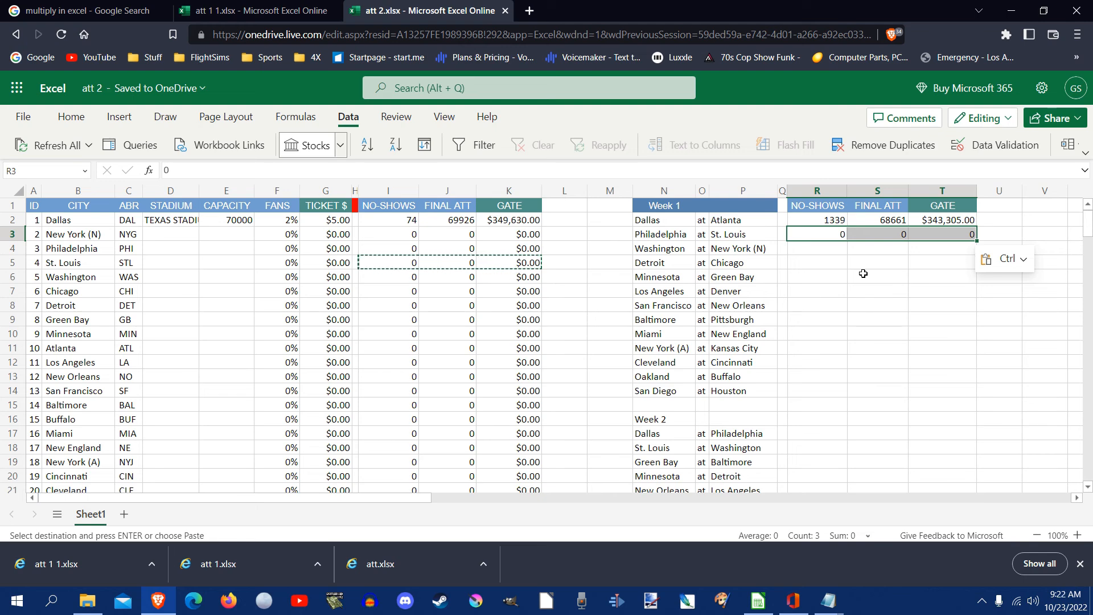
# Extend the ticket price column by filling G120 down to row 129.
pyautogui.scroll(-18, 877, 312)
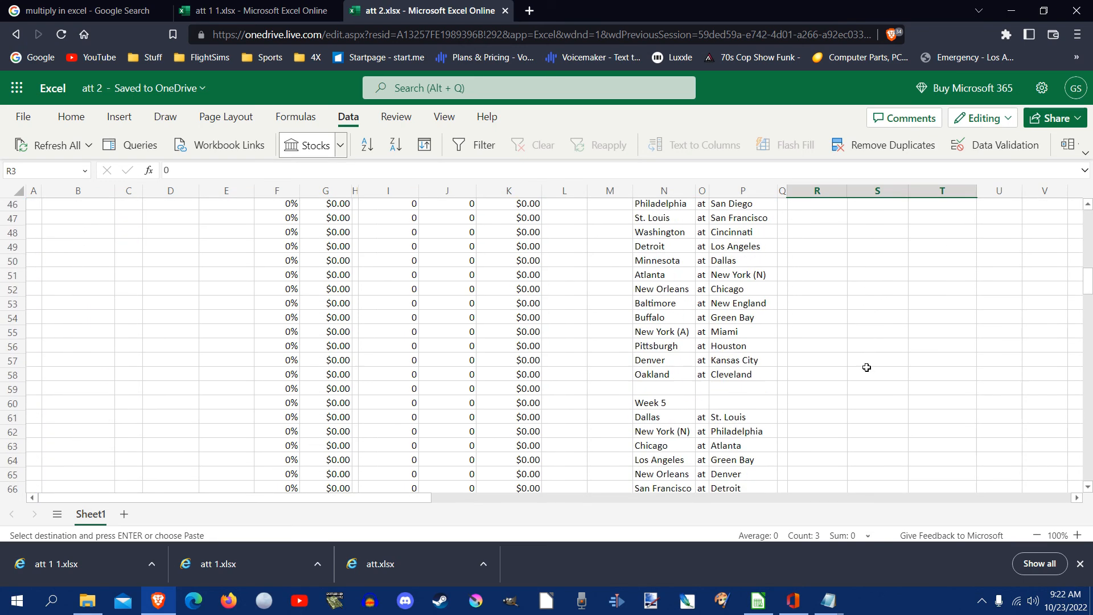
pyautogui.scroll(-7, 865, 369)
pyautogui.scroll(17, 435, 324)
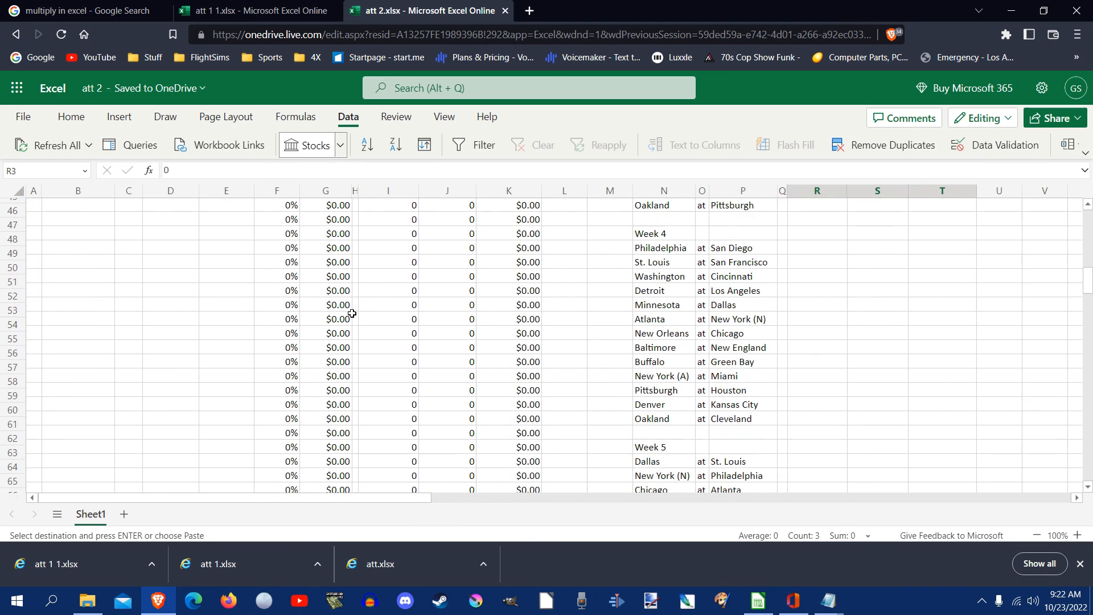
pyautogui.scroll(-14, 292, 364)
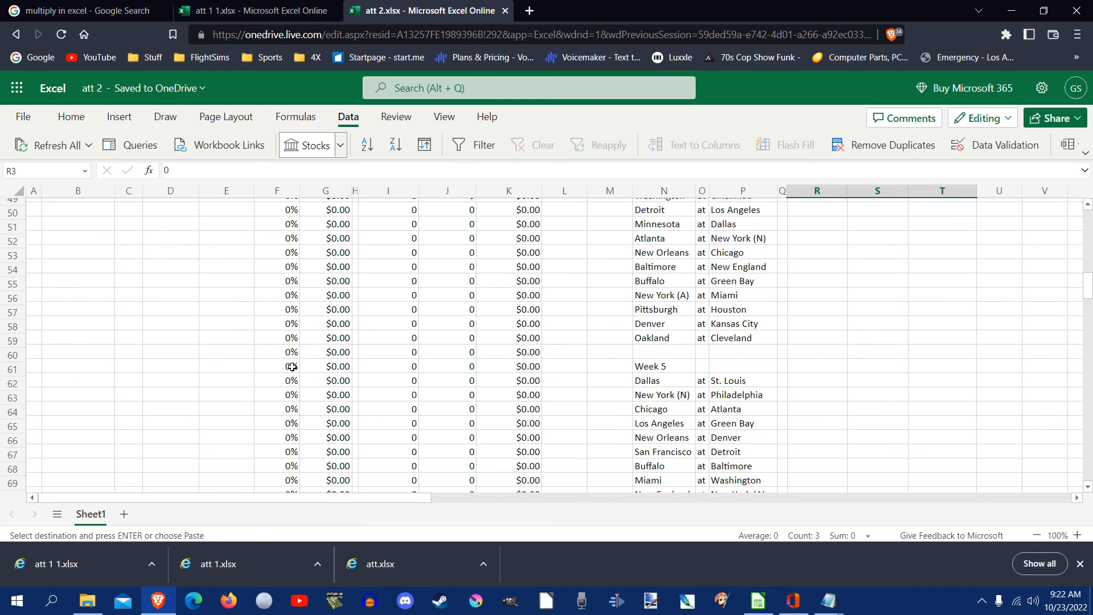
pyautogui.scroll(-16, 292, 367)
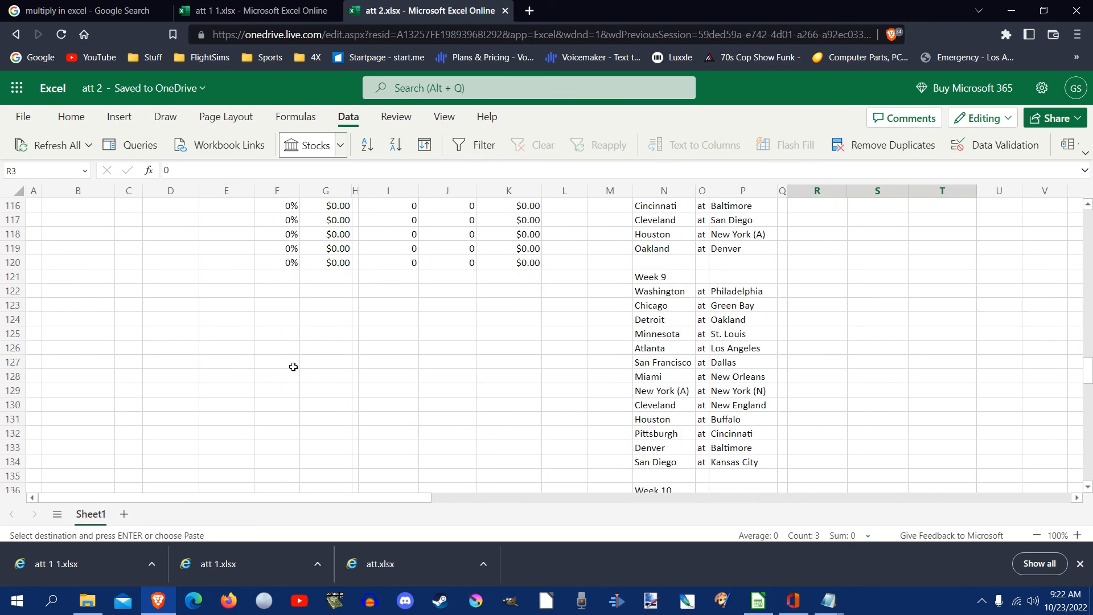
pyautogui.scroll(20, 390, 347)
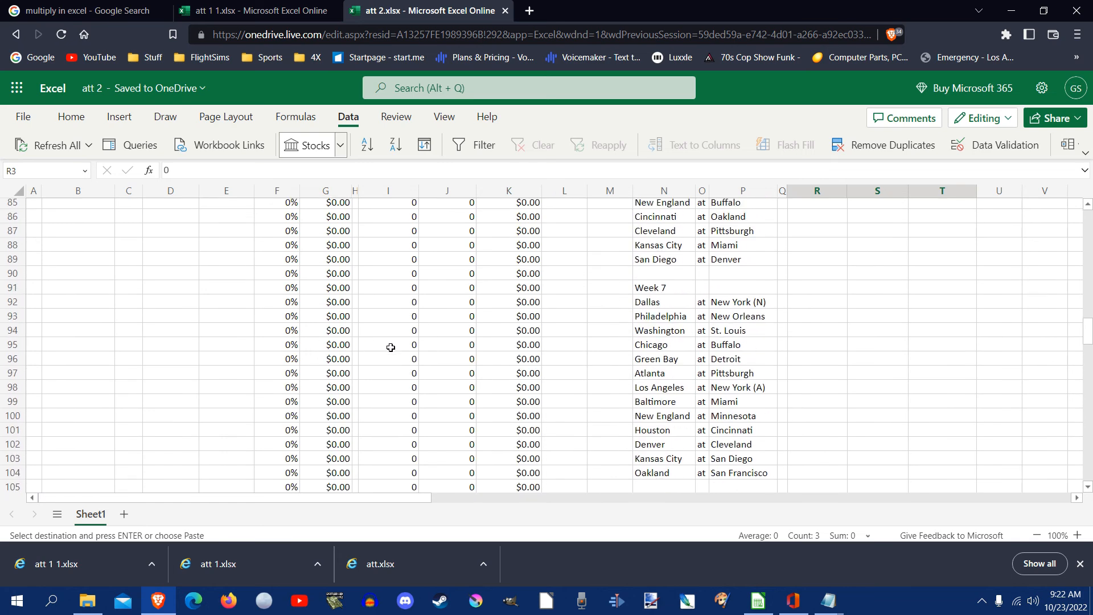
pyautogui.scroll(-20, 395, 347)
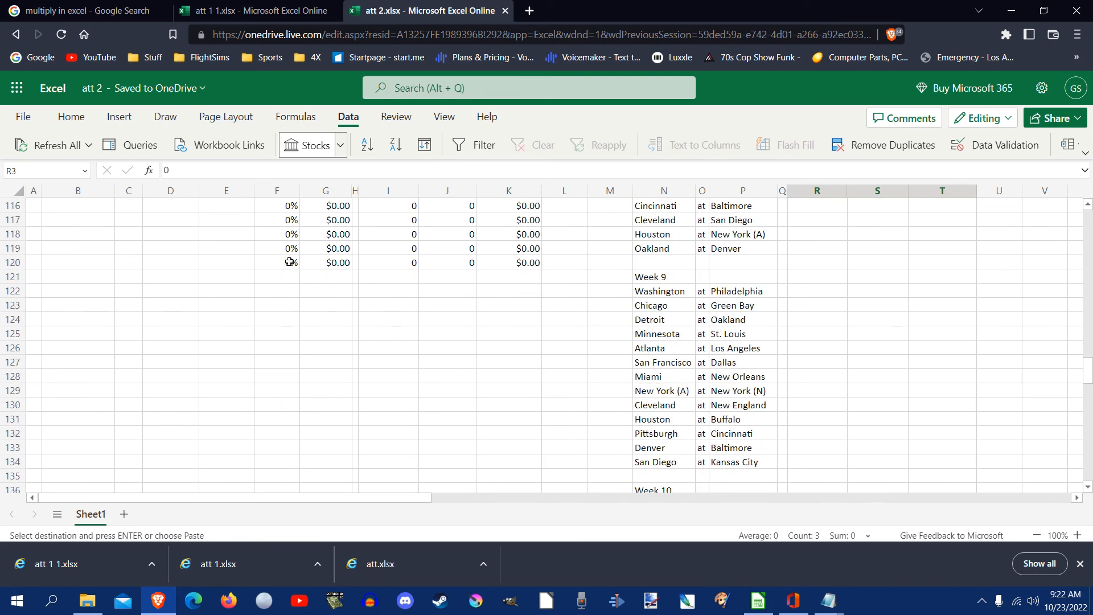
pyautogui.click(355, 263)
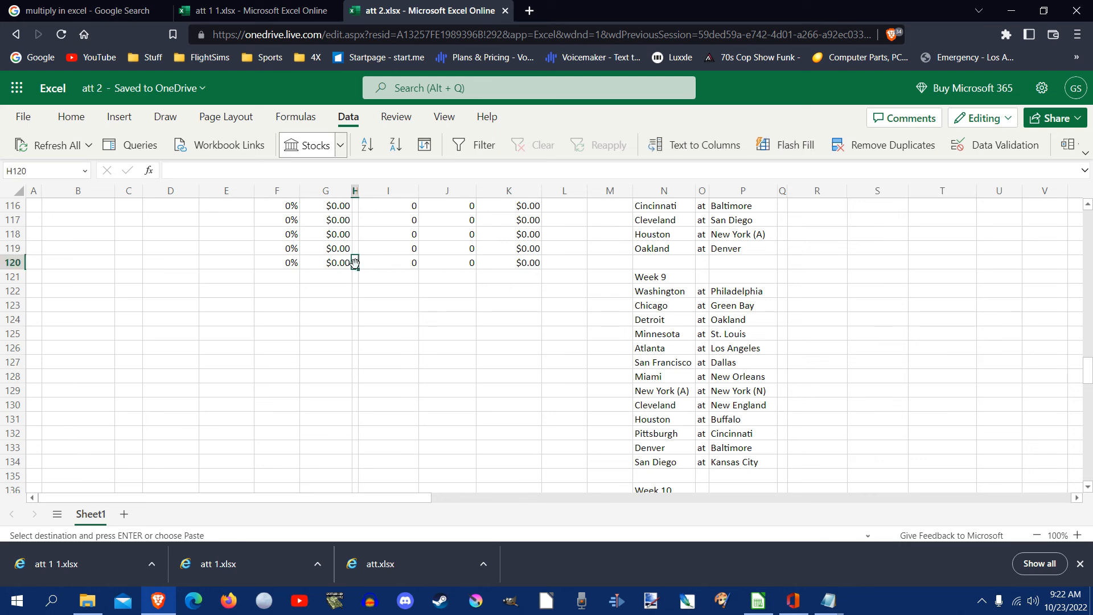
pyautogui.click(292, 262)
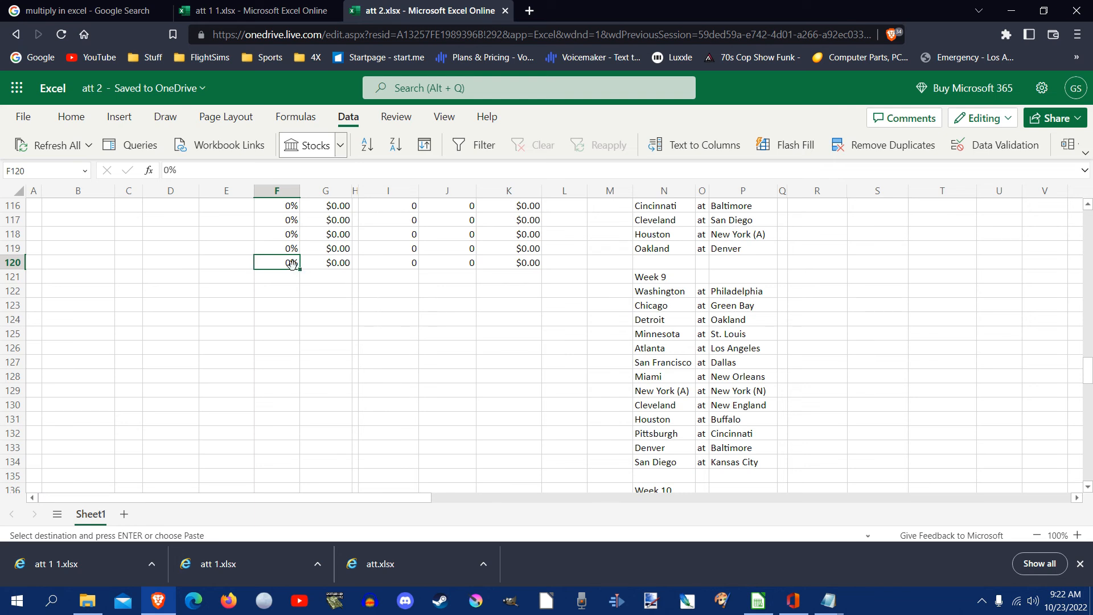
pyautogui.moveTo(300, 271); pyautogui.dragTo(354, 392)
pyautogui.click(342, 259)
# Fill H120 and the fans percentage in F120 down to row 129.
pyautogui.click(357, 263)
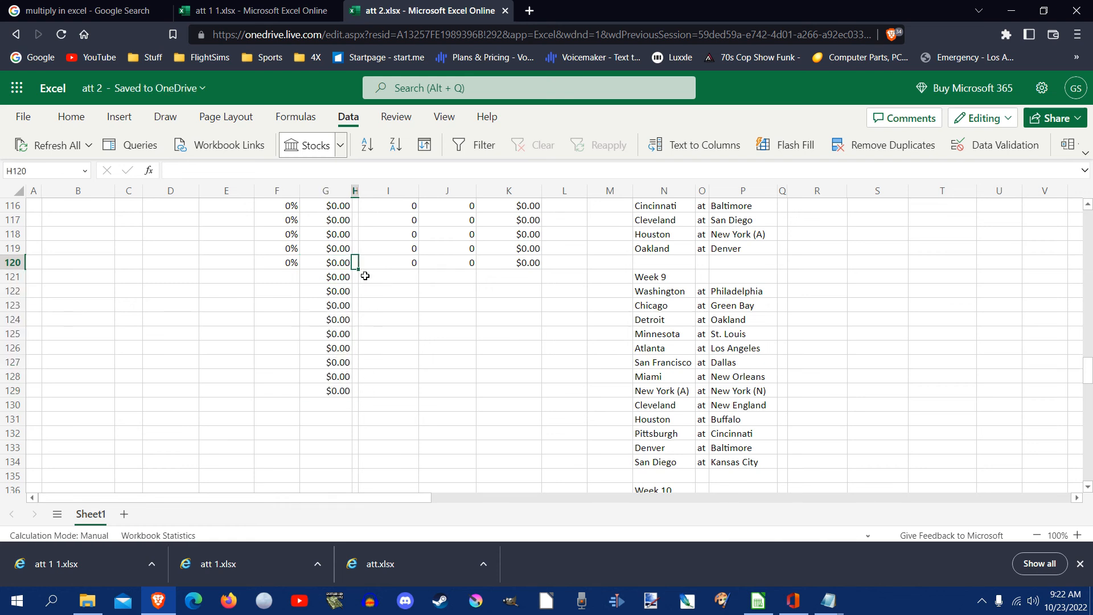
pyautogui.moveTo(358, 267); pyautogui.dragTo(357, 393)
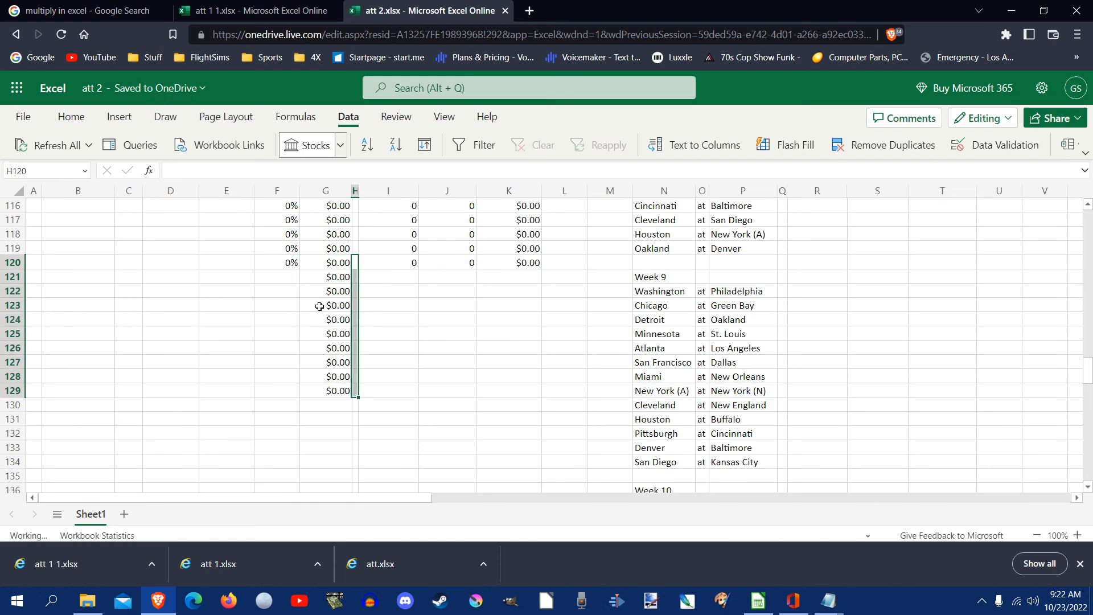
pyautogui.click(296, 266)
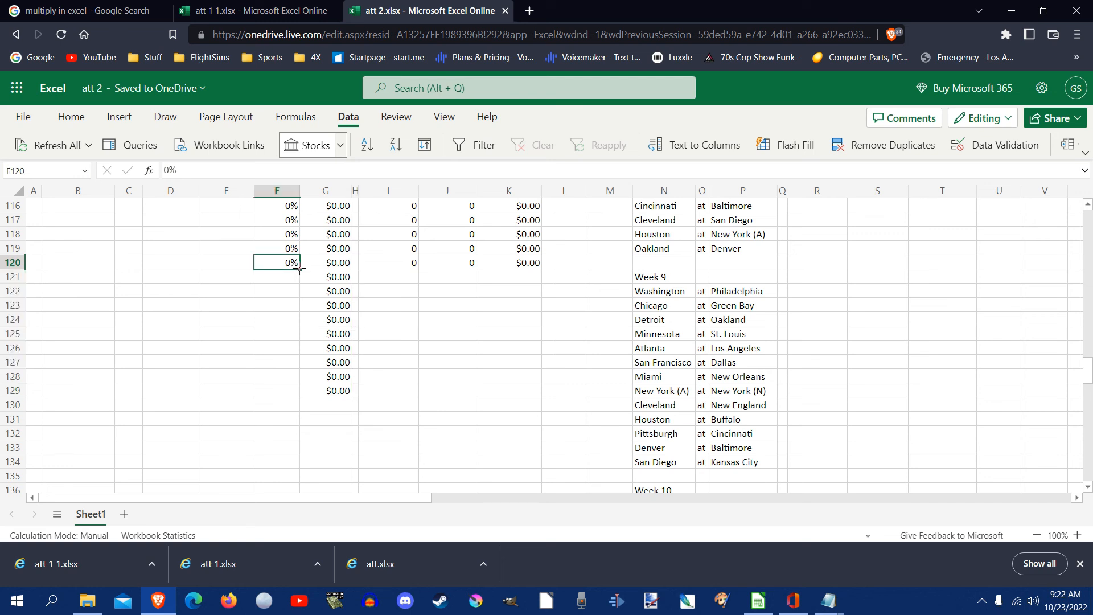
pyautogui.moveTo(300, 271); pyautogui.dragTo(301, 393)
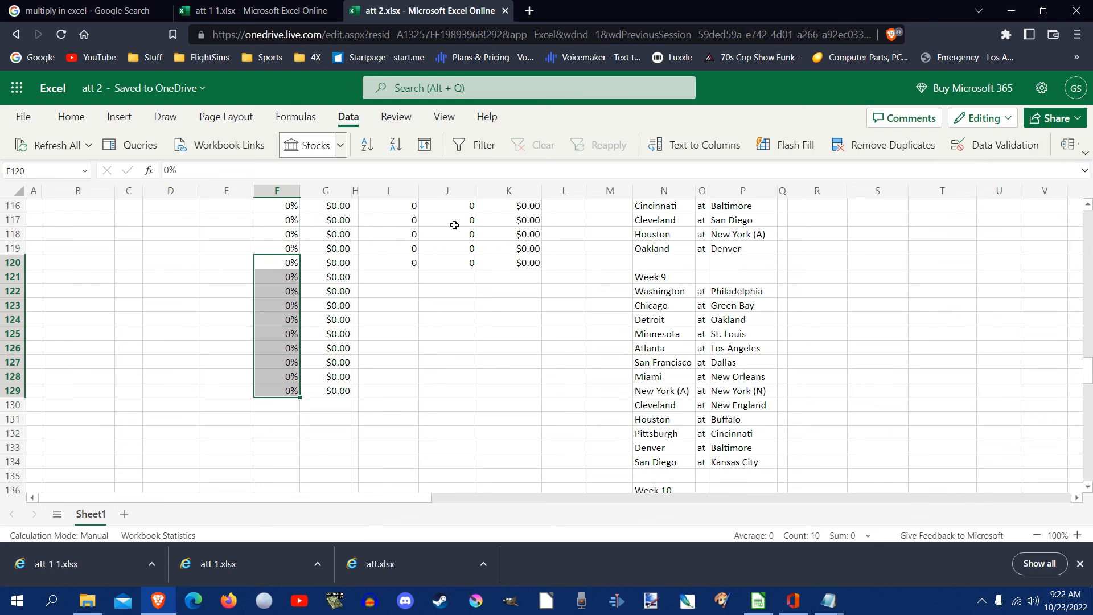
# Extend the no-shows formula by filling I120 down to row 129.
pyautogui.scroll(20, 455, 225)
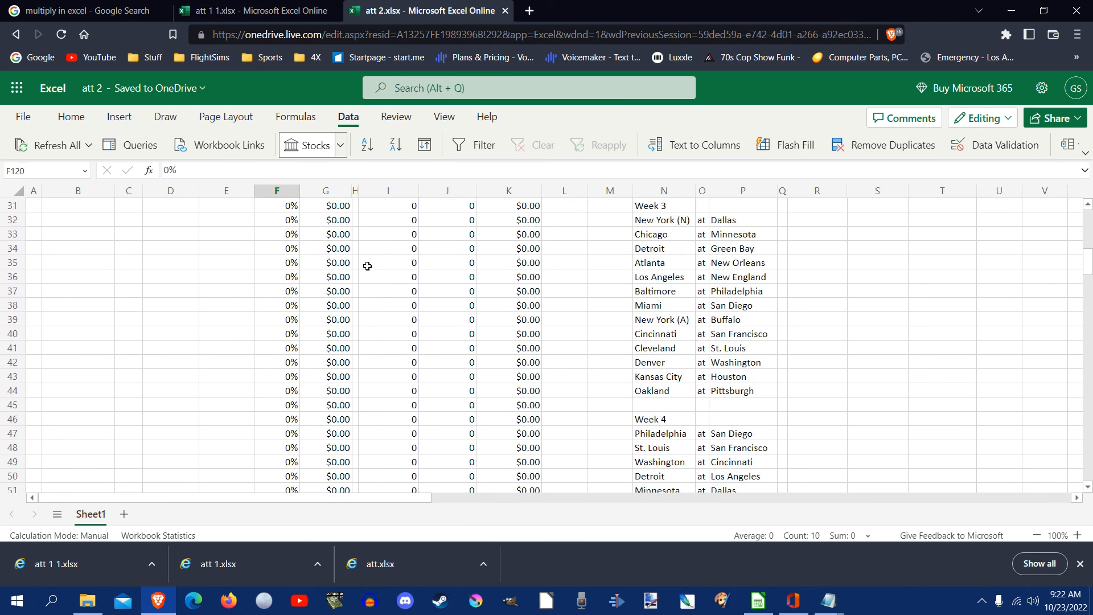
pyautogui.click(338, 207)
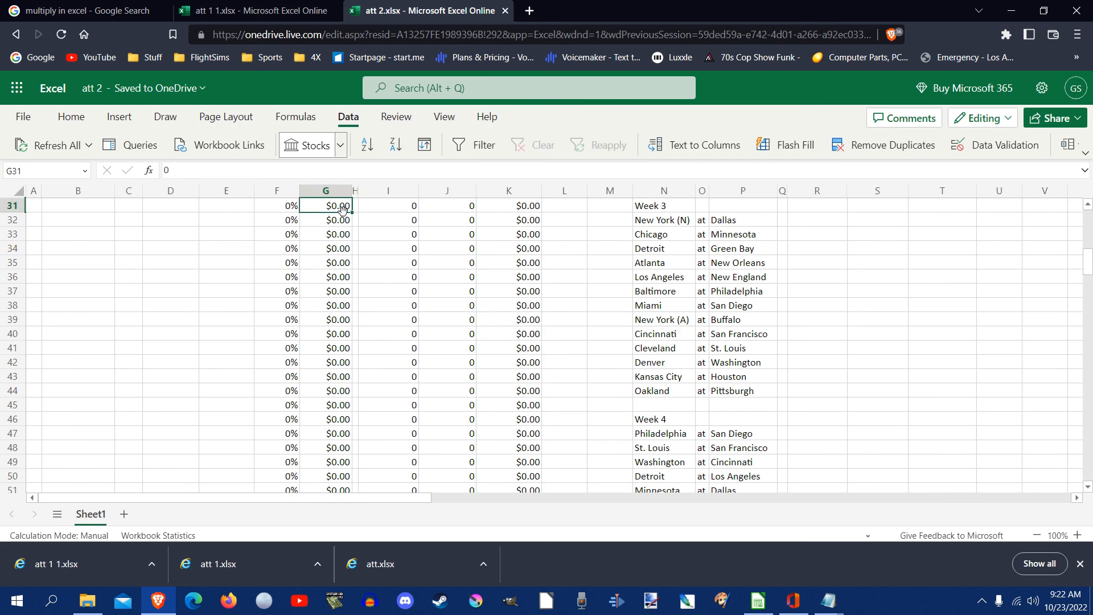
pyautogui.scroll(-10, 345, 292)
pyautogui.scroll(-17, 345, 292)
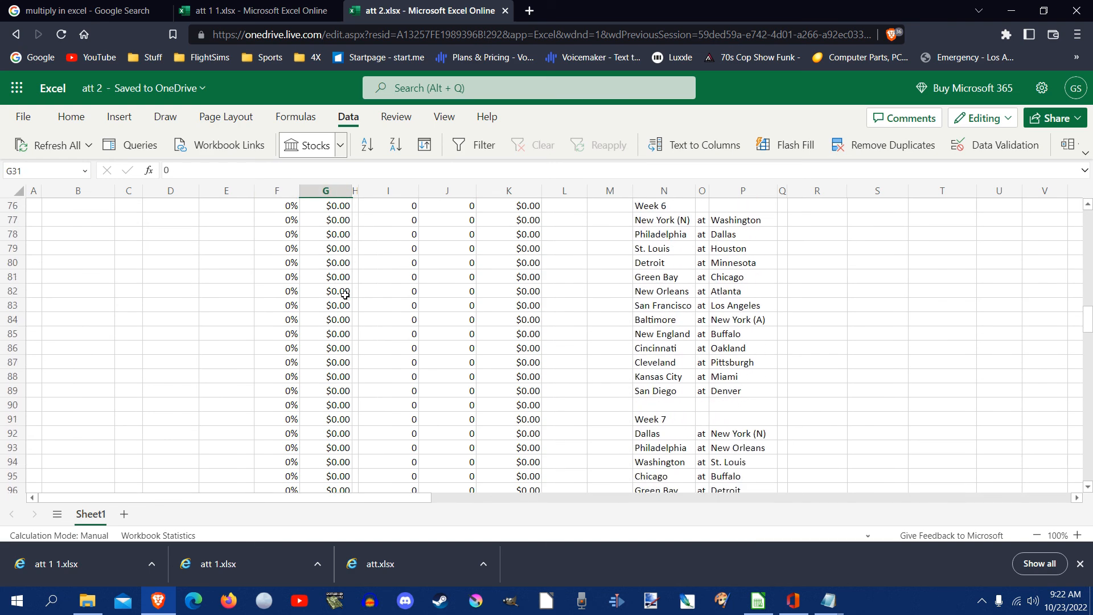
pyautogui.scroll(-3, 345, 295)
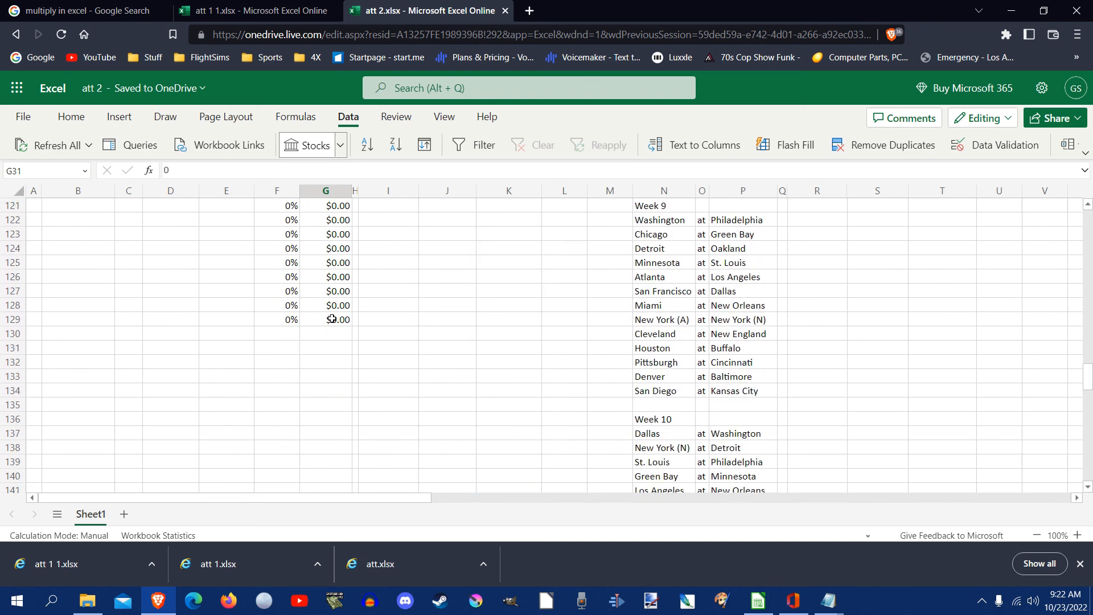
pyautogui.scroll(3, 344, 311)
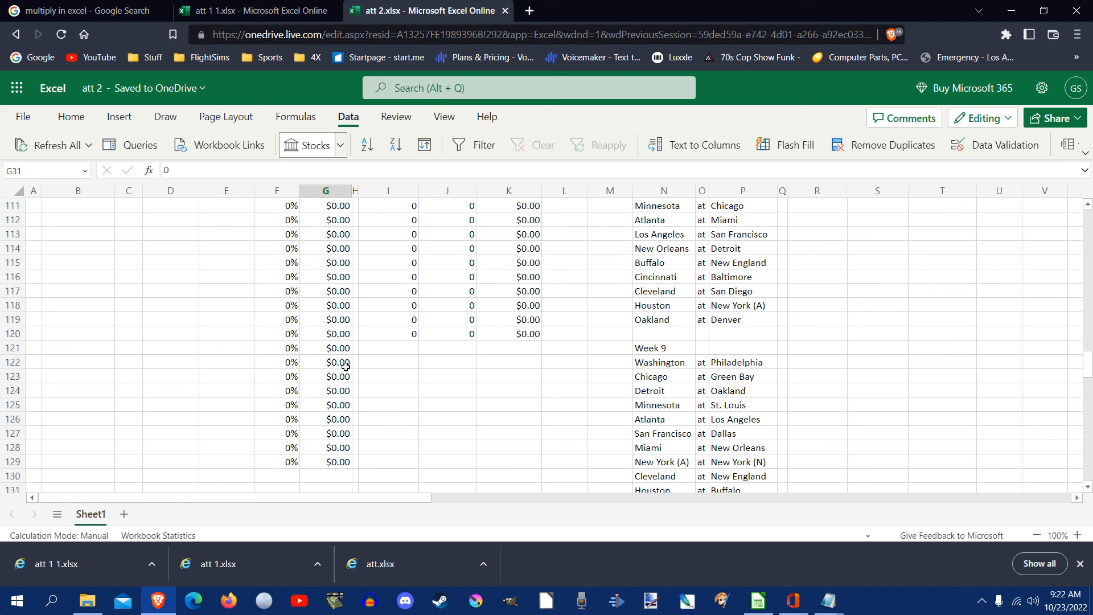
pyautogui.click(415, 330)
pyautogui.moveTo(418, 342); pyautogui.dragTo(428, 464)
pyautogui.click(463, 332)
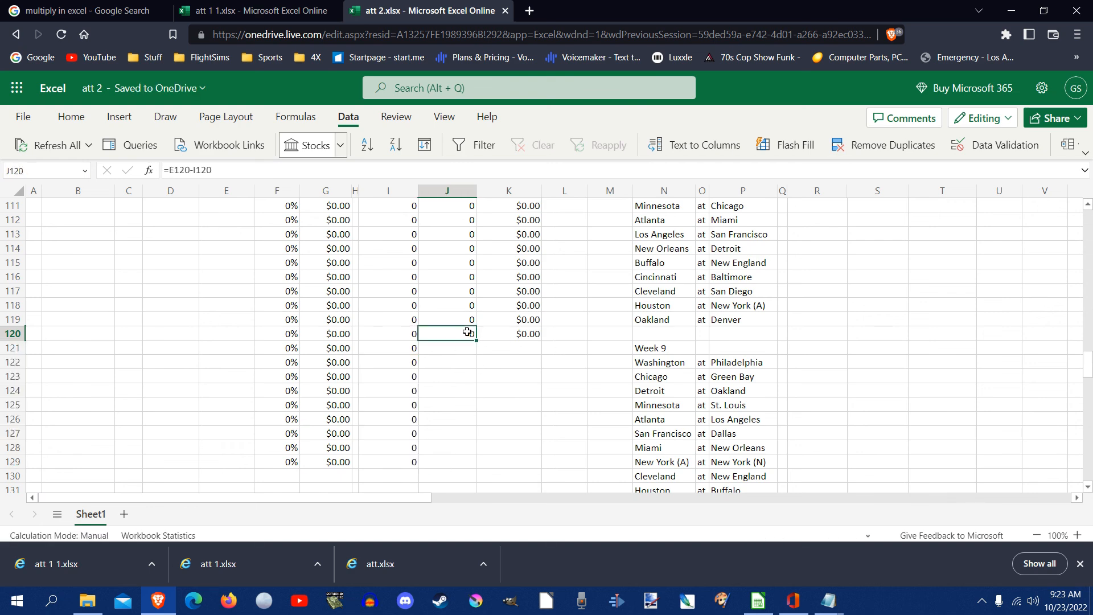
pyautogui.scroll(20, 612, 329)
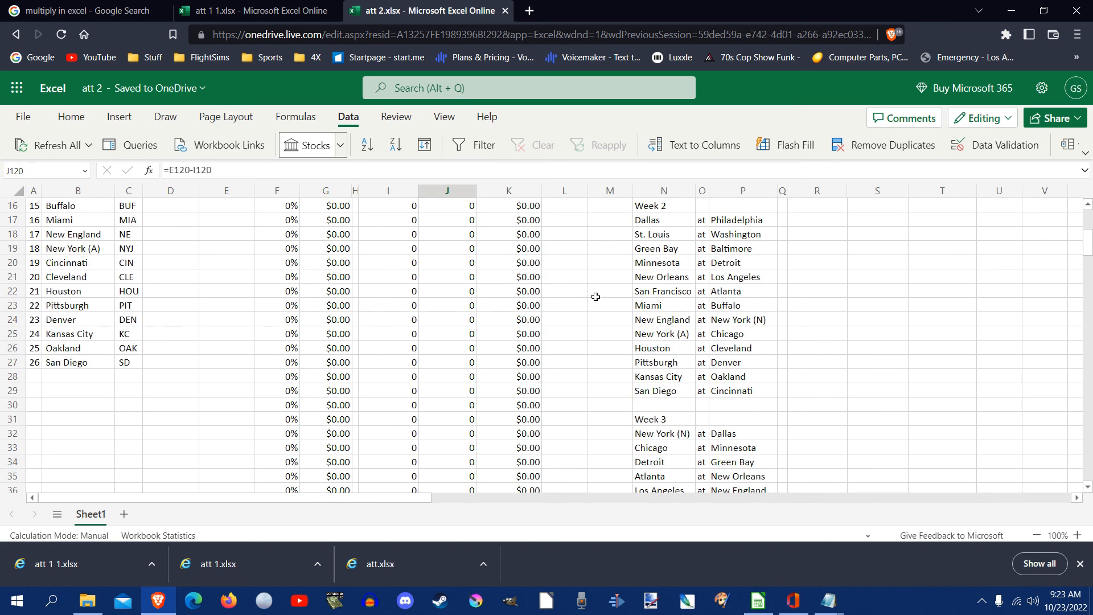
pyautogui.scroll(5, 596, 297)
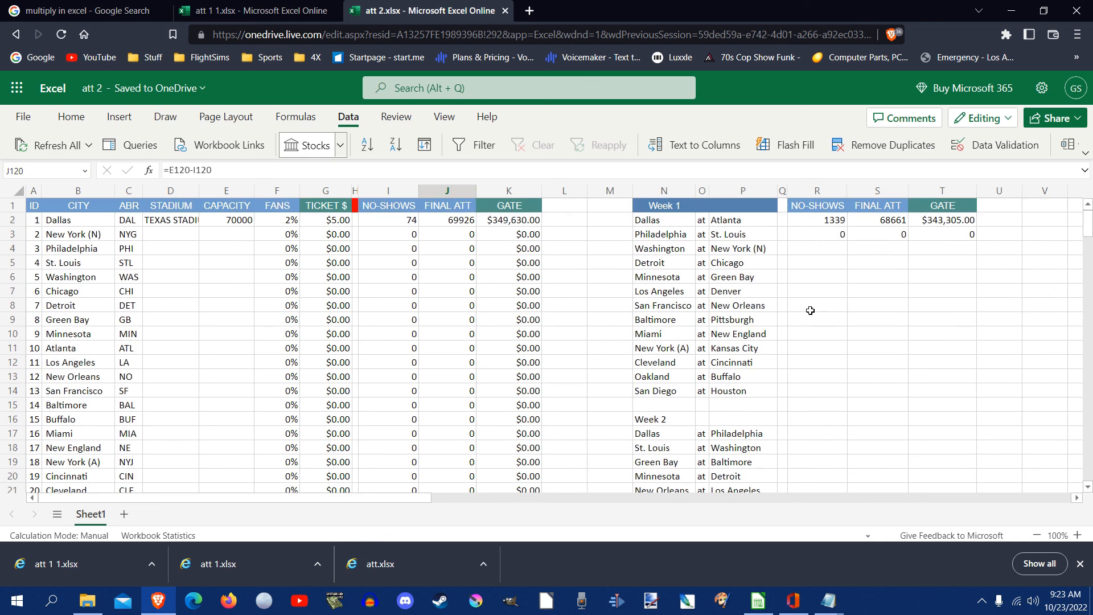
pyautogui.scroll(-7, 499, 313)
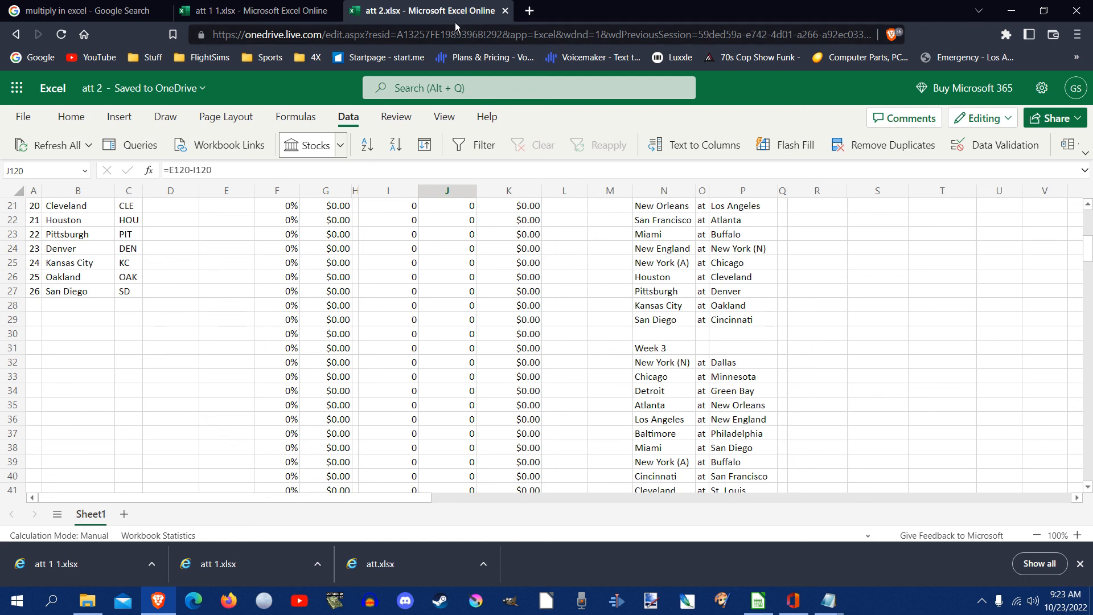